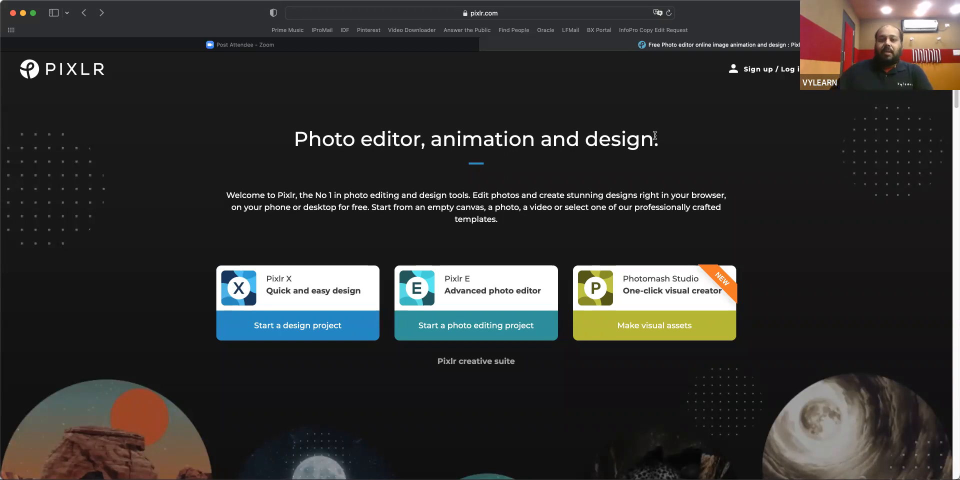
Step: Sign in to Pixlr with a Google account and start a Pixlr X design project
{"action": "left_click", "coordinate": [763, 79]}
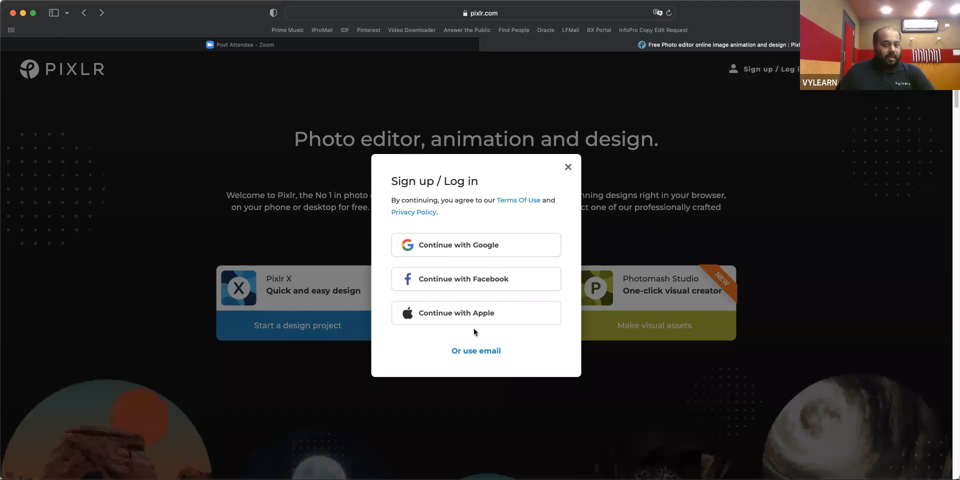
{"action": "left_click", "coordinate": [509, 249]}
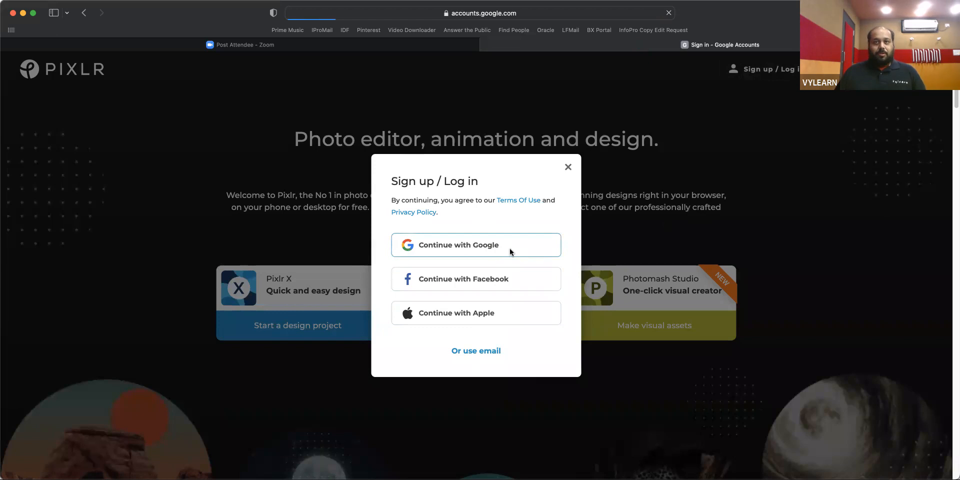
{"action": "left_click", "coordinate": [442, 268]}
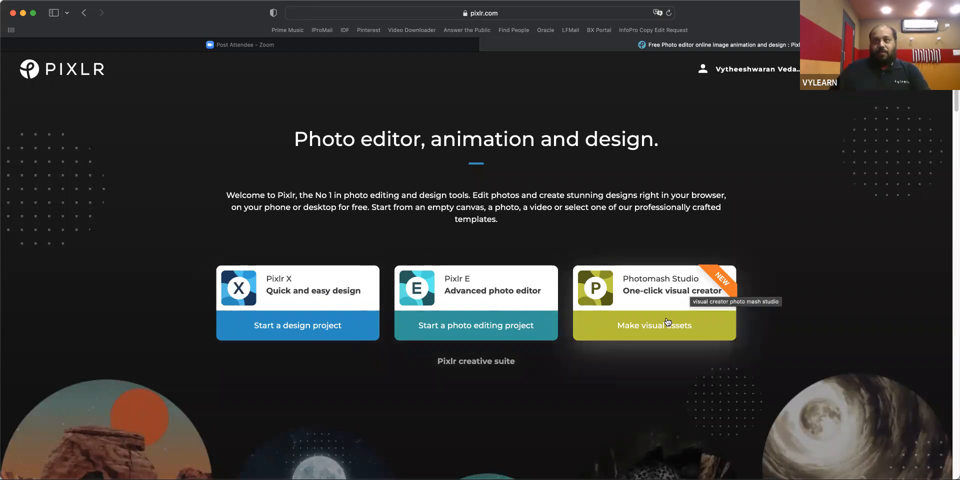
{"action": "left_click", "coordinate": [310, 314]}
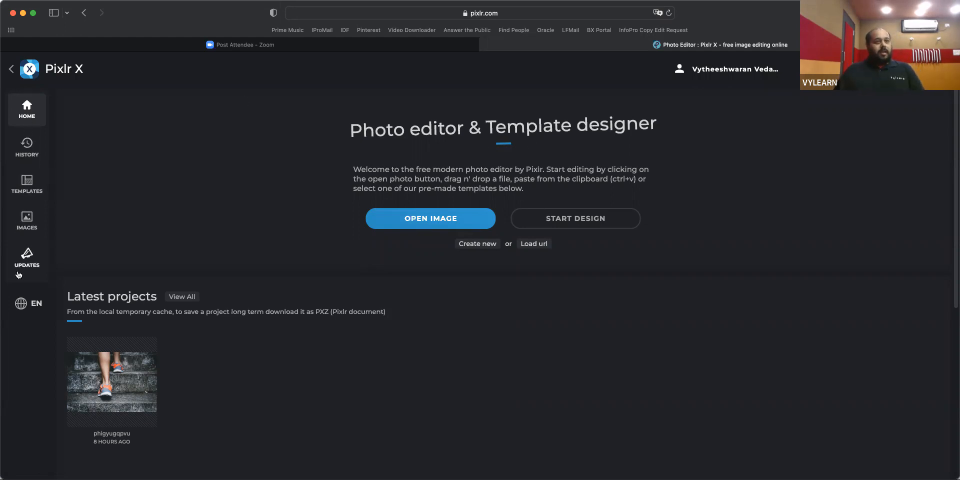
{"action": "left_click", "coordinate": [21, 303]}
{"action": "left_click", "coordinate": [158, 115]}
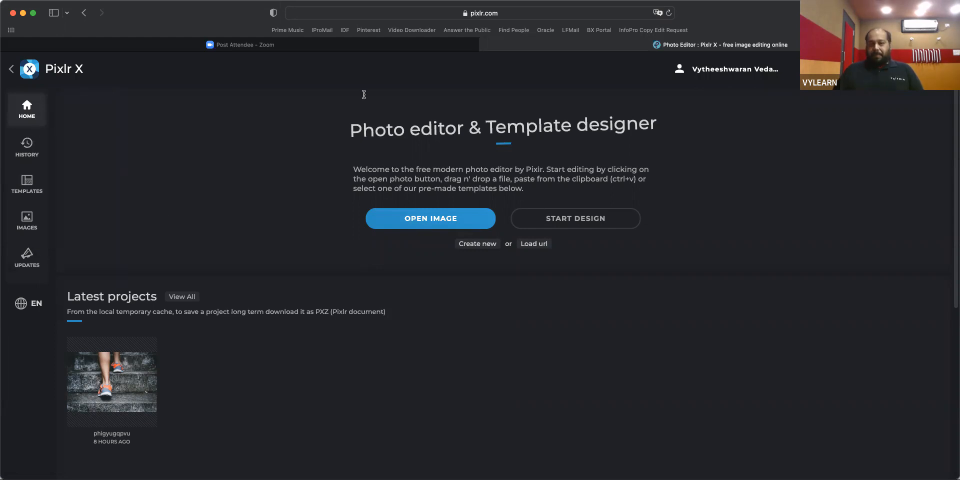
Step: Browse the template categories and show the YouTube Thumb templates
{"action": "left_click", "coordinate": [22, 188]}
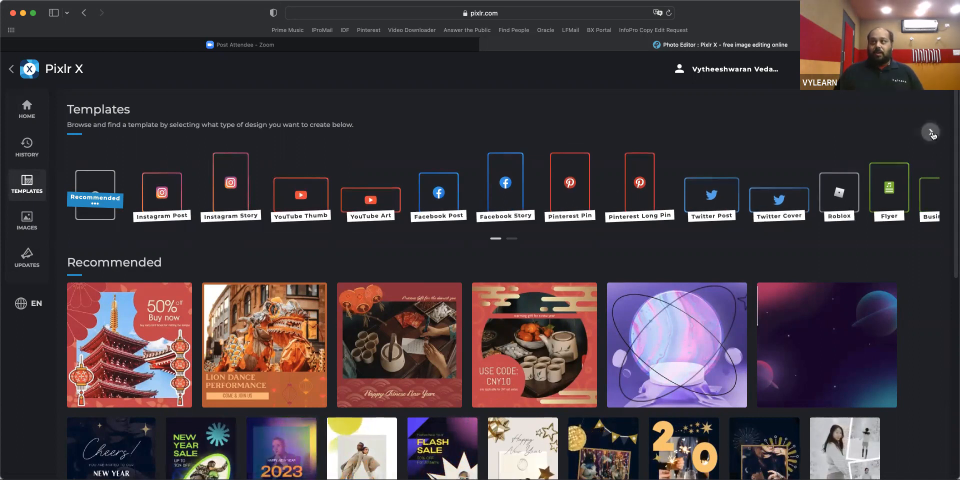
{"action": "left_click", "coordinate": [930, 132]}
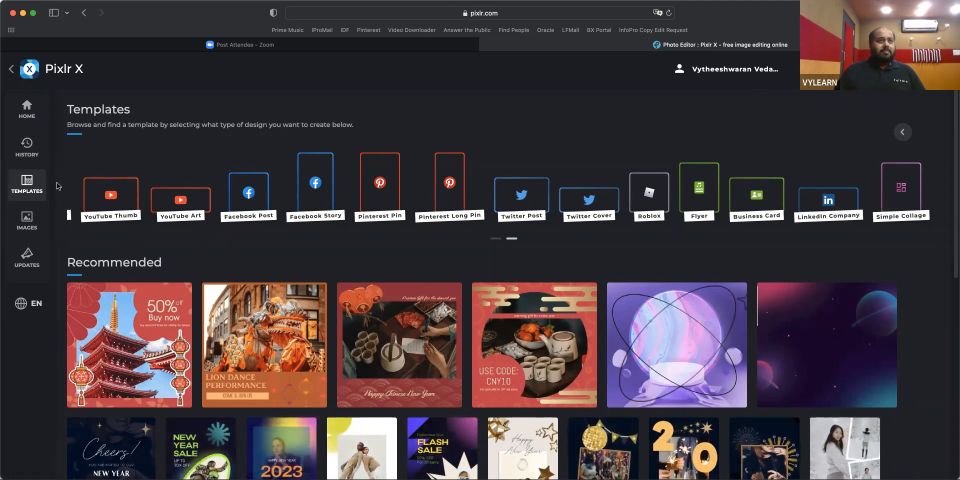
{"action": "left_click", "coordinate": [125, 202]}
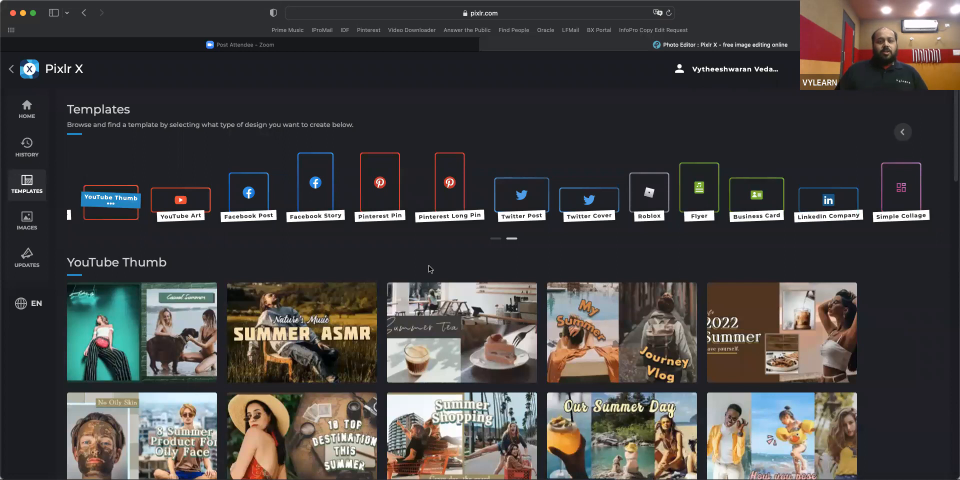
Step: Look through the YouTube Thumb template designs and check which ones are free or premium
{"action": "scroll", "coordinate": [429, 270], "scroll_direction": "down", "scroll_amount": 2}
{"action": "scroll", "coordinate": [428, 270], "scroll_direction": "down", "scroll_amount": 5}
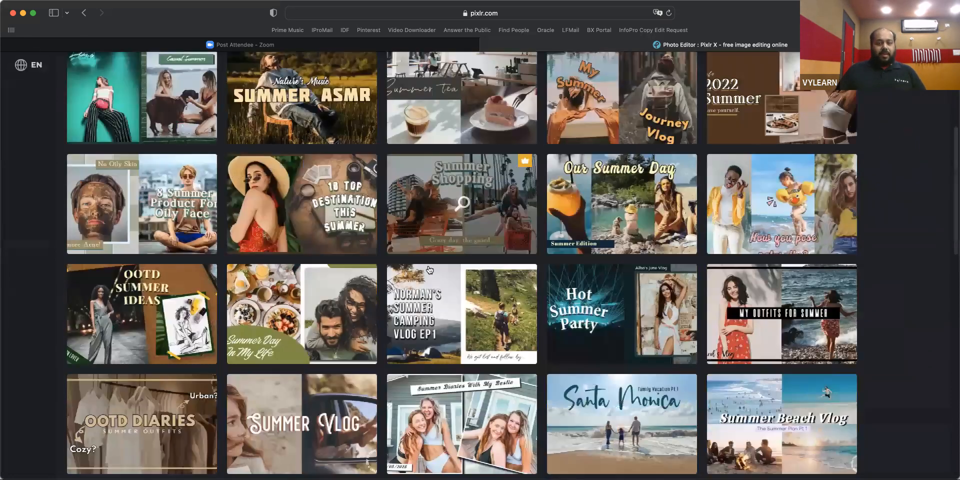
{"action": "scroll", "coordinate": [429, 270], "scroll_direction": "down", "scroll_amount": 10}
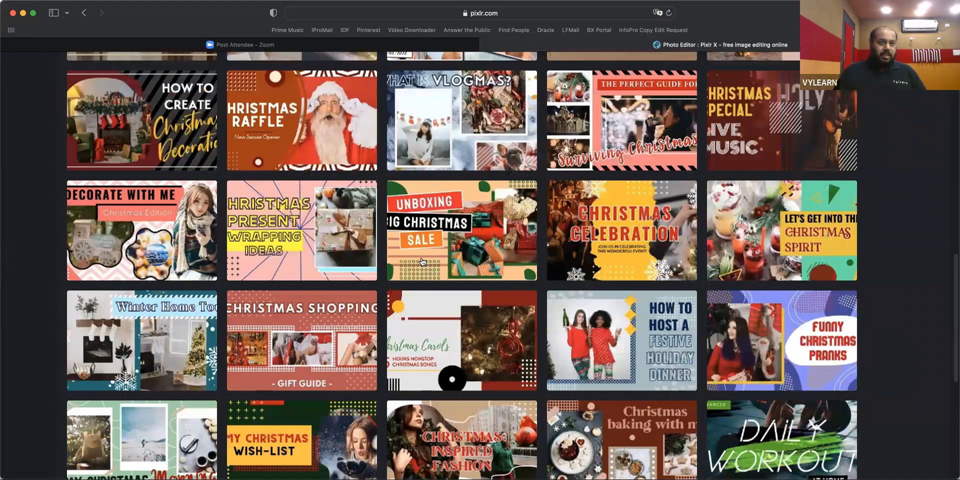
{"action": "scroll", "coordinate": [425, 265], "scroll_direction": "down", "scroll_amount": 8}
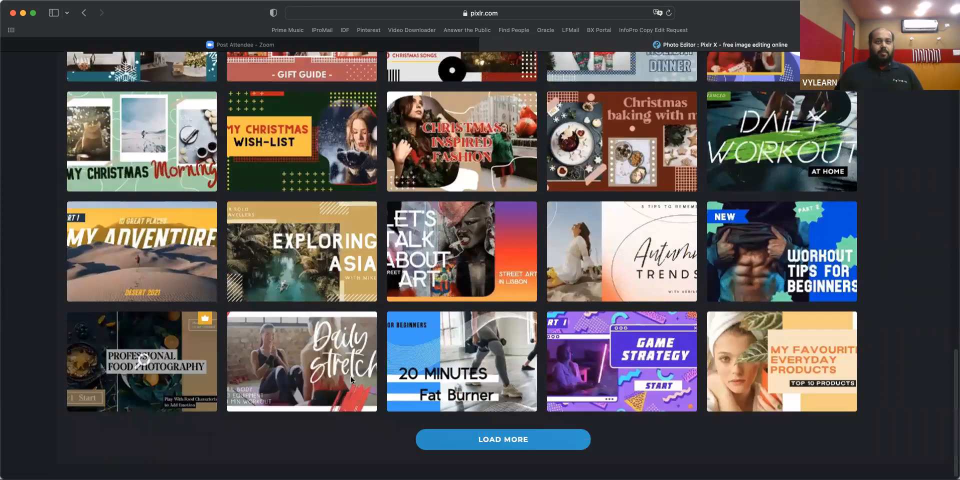
{"action": "scroll", "coordinate": [519, 365], "scroll_direction": "up", "scroll_amount": 2}
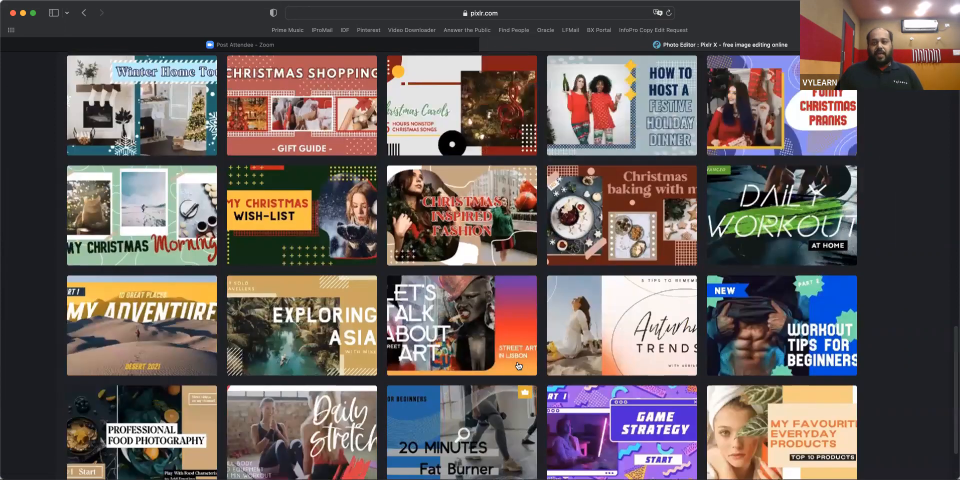
{"action": "scroll", "coordinate": [518, 365], "scroll_direction": "up", "scroll_amount": 10}
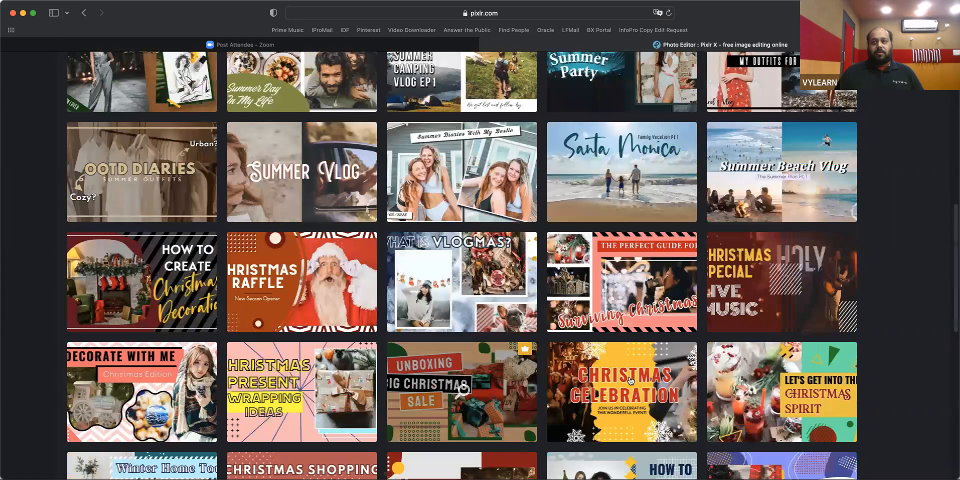
{"action": "scroll", "coordinate": [684, 336], "scroll_direction": "down", "scroll_amount": 3}
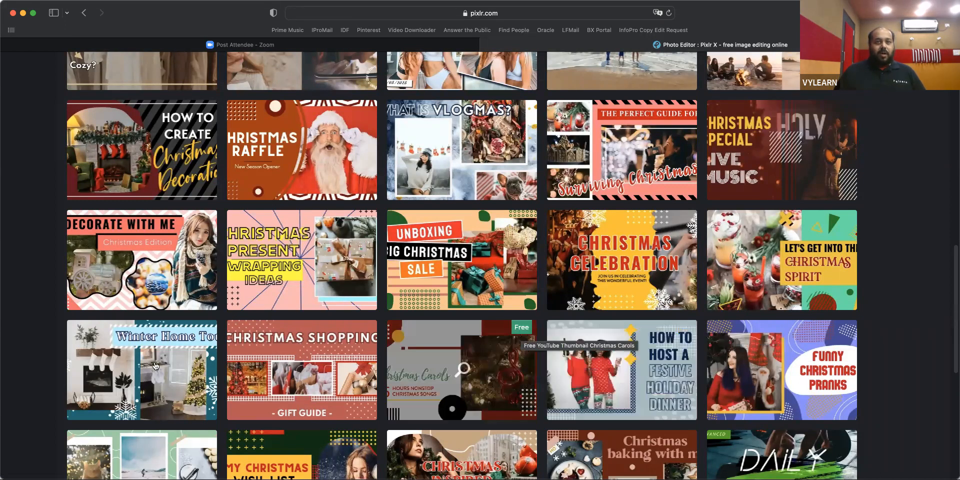
{"action": "scroll", "coordinate": [155, 365], "scroll_direction": "up", "scroll_amount": 3}
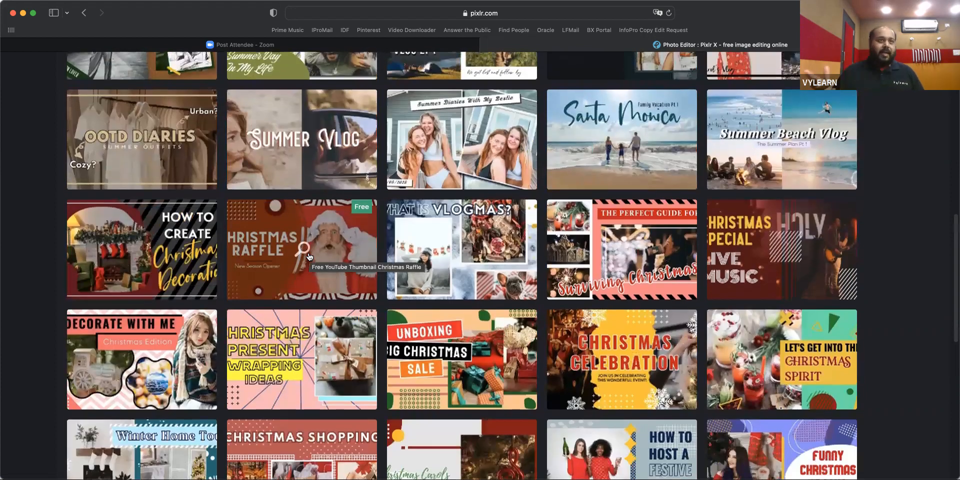
{"action": "scroll", "coordinate": [308, 252], "scroll_direction": "up", "scroll_amount": 6}
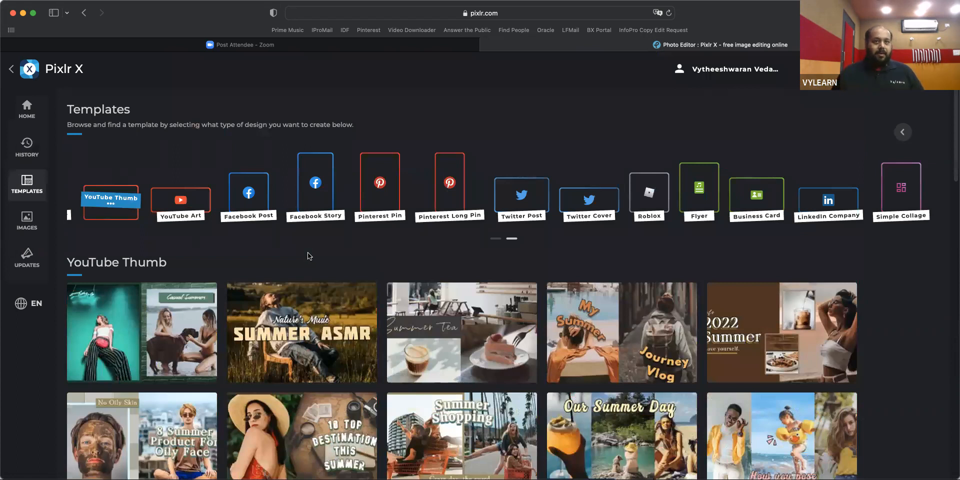
Step: Find the free Santa Monica YouTube thumbnail template and open it for editing
{"action": "scroll", "coordinate": [307, 256], "scroll_direction": "down", "scroll_amount": 2}
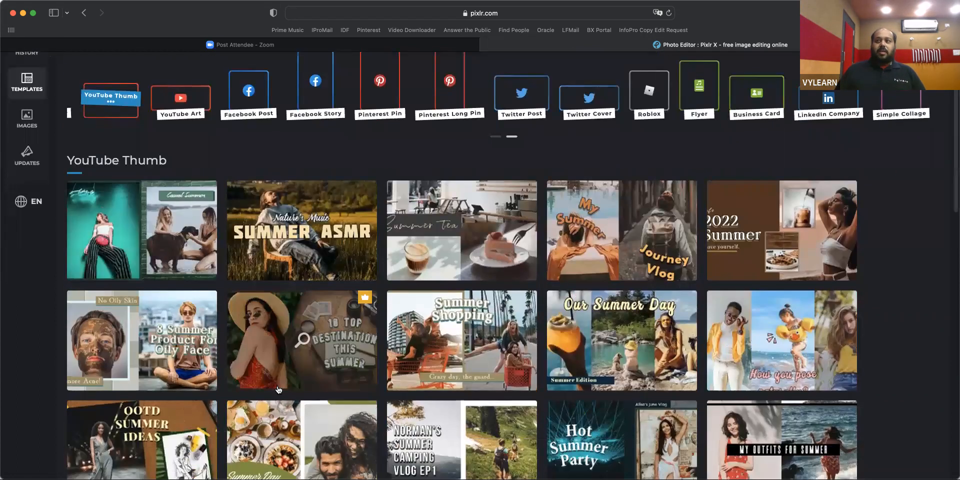
{"action": "scroll", "coordinate": [279, 390], "scroll_direction": "down", "scroll_amount": 2}
{"action": "scroll", "coordinate": [278, 390], "scroll_direction": "down", "scroll_amount": 3}
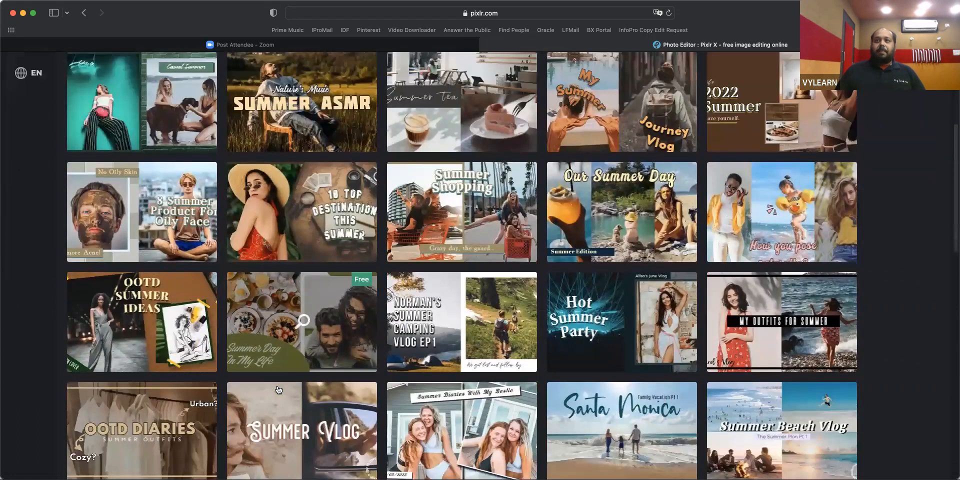
{"action": "scroll", "coordinate": [450, 395], "scroll_direction": "up", "scroll_amount": 2}
{"action": "scroll", "coordinate": [636, 399], "scroll_direction": "down", "scroll_amount": 1}
{"action": "left_click", "coordinate": [636, 399]}
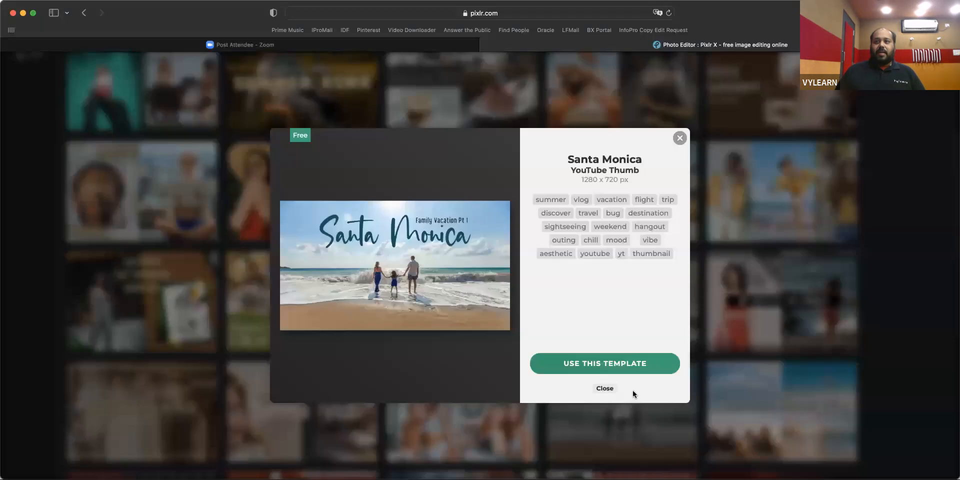
{"action": "left_click", "coordinate": [594, 373]}
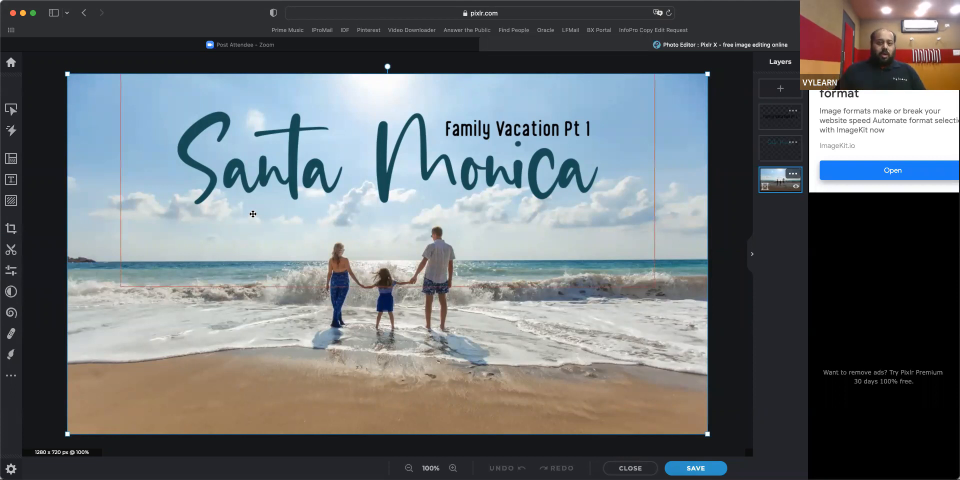
Step: Replace the "Family Vacation Pt 1" text with "Let's Explore"
{"action": "left_click", "coordinate": [523, 114]}
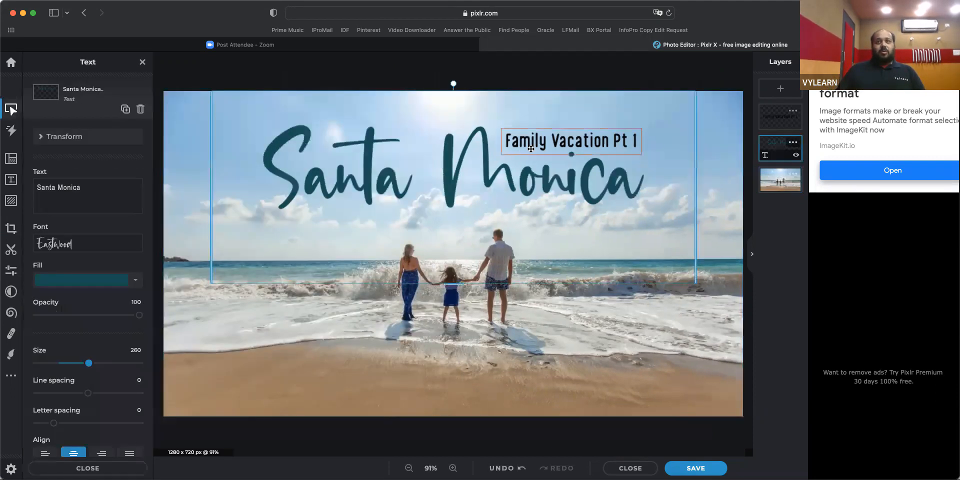
{"action": "left_click", "coordinate": [556, 147]}
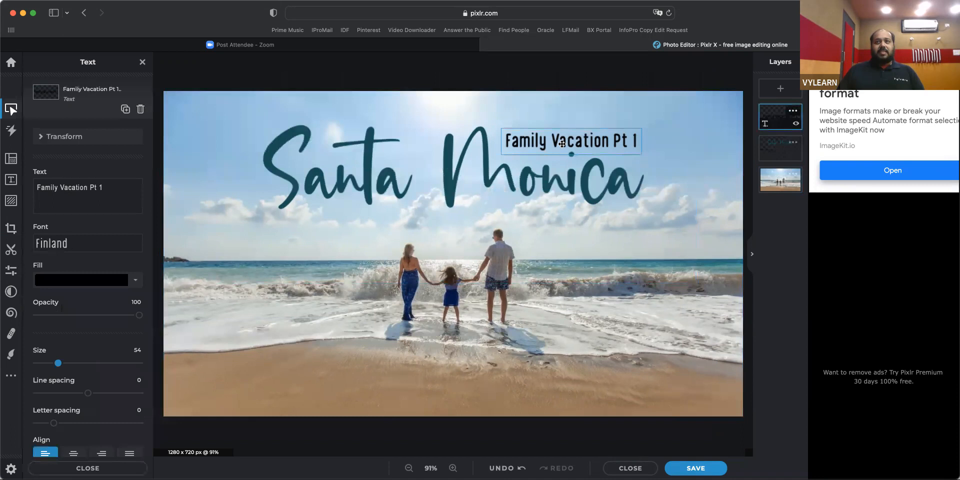
{"action": "double_click", "coordinate": [562, 144]}
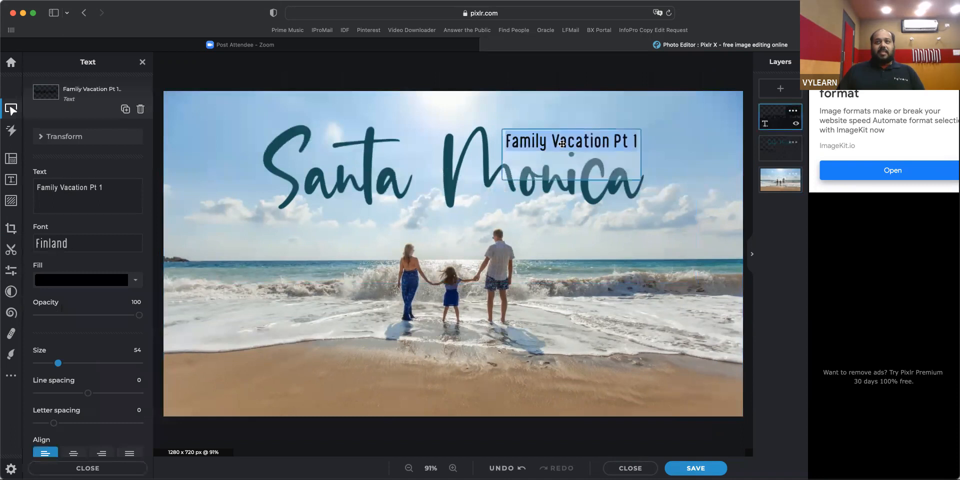
{"action": "triple_click", "coordinate": [121, 186]}
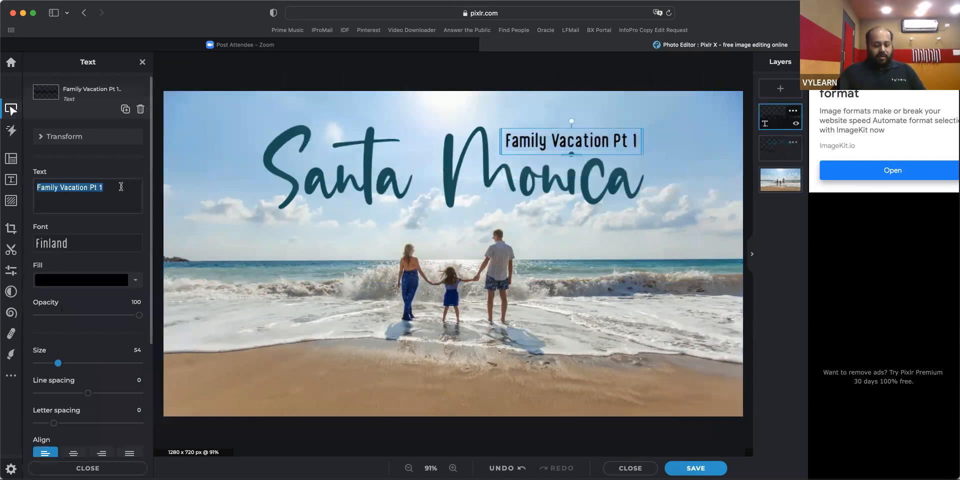
{"action": "type", "text": "Let's Explore"}
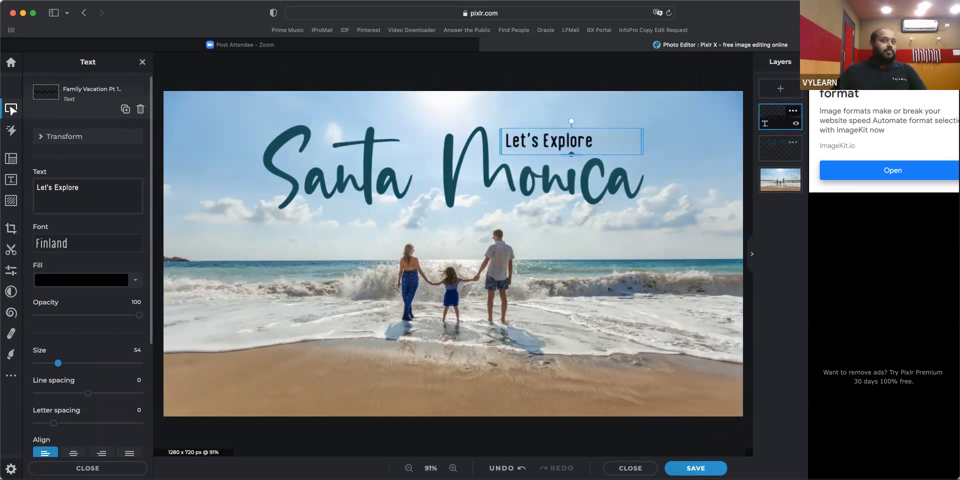
Step: Replace the large "Santa Monica" title text with "Life"
{"action": "left_click", "coordinate": [366, 174]}
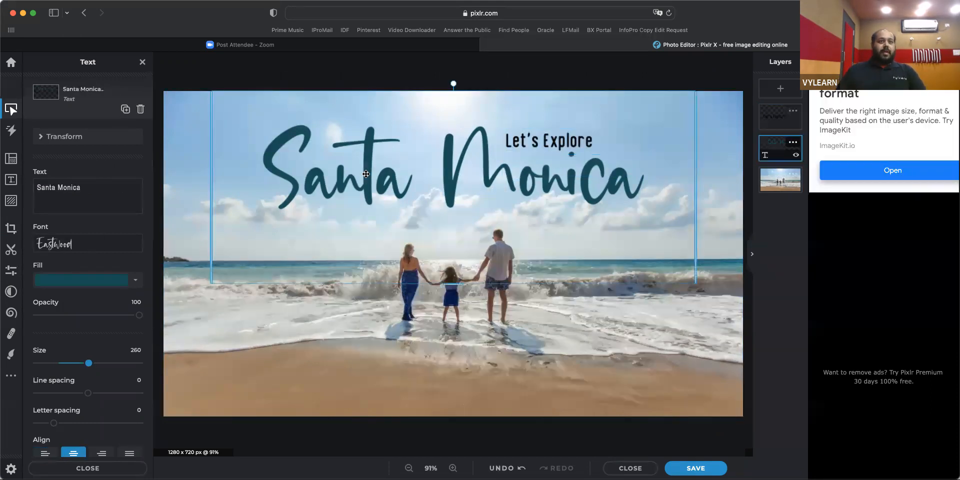
{"action": "double_click", "coordinate": [323, 175]}
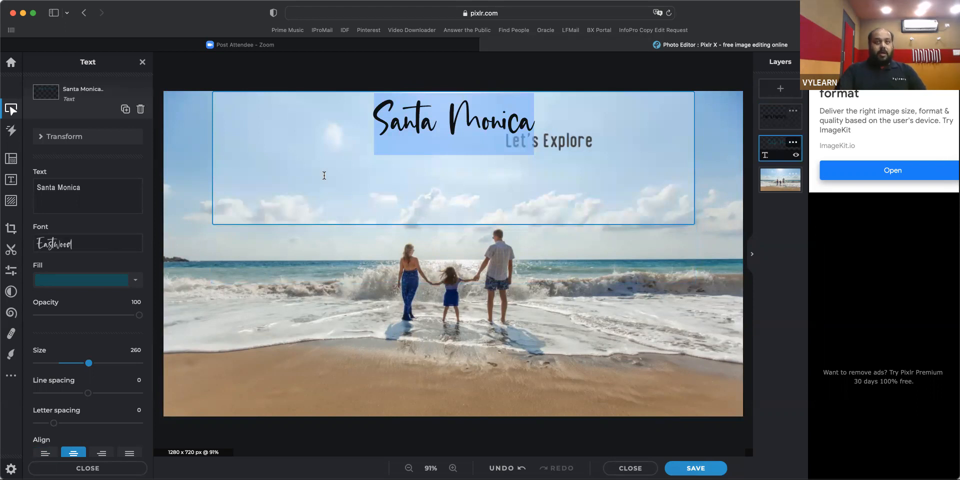
{"action": "type", "text": "Life"}
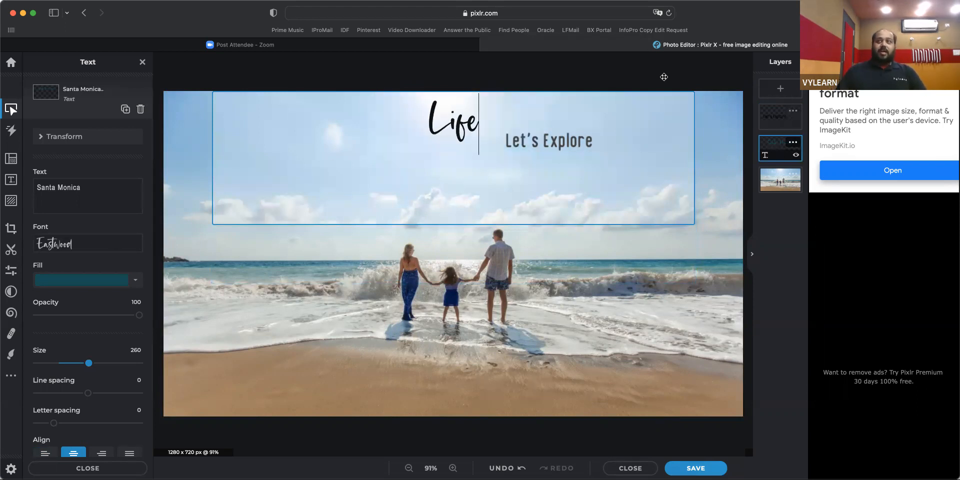
{"action": "left_click", "coordinate": [676, 70]}
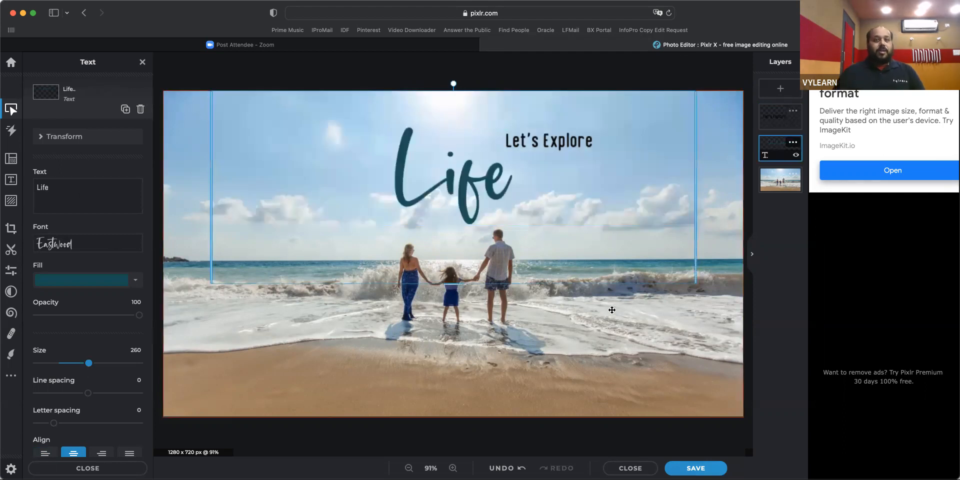
Step: Move the "Life" title slightly lower and "Let's Explore" further right on the thumbnail, and collapse the layer list
{"action": "left_click", "coordinate": [593, 352]}
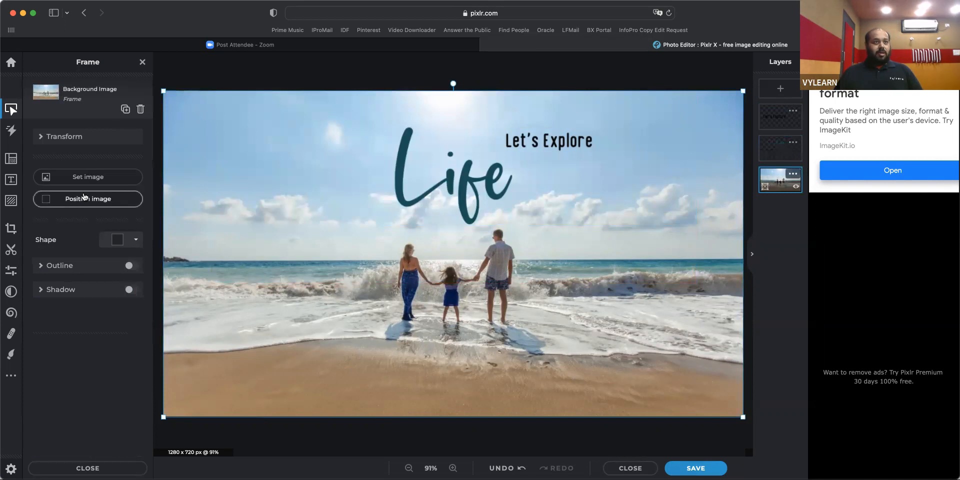
{"action": "left_click", "coordinate": [120, 198]}
{"action": "mouse_move", "coordinate": [408, 243]}
{"action": "left_mouse_down"}
{"action": "mouse_move", "coordinate": [398, 271]}
{"action": "mouse_move", "coordinate": [404, 259]}
{"action": "left_mouse_up"}
{"action": "left_click_drag", "start_coordinate": [581, 137], "coordinate": [619, 134]}
{"action": "left_click", "coordinate": [473, 201]}
{"action": "left_click_drag", "start_coordinate": [473, 202], "coordinate": [476, 200]}
{"action": "left_click", "coordinate": [616, 395]}
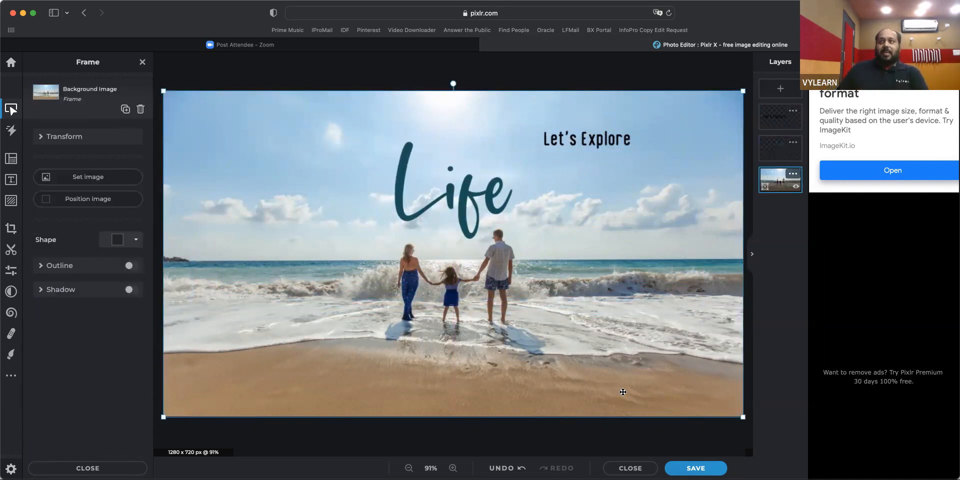
{"action": "left_click", "coordinate": [750, 256]}
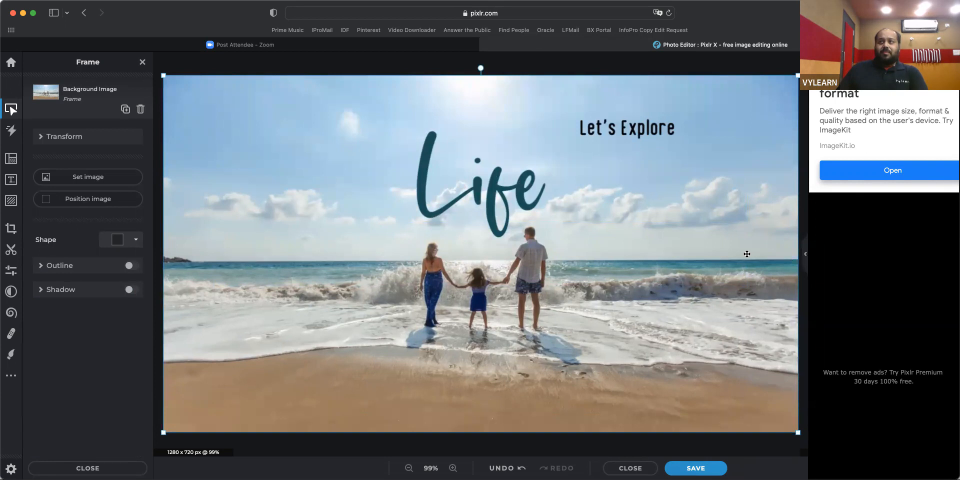
Step: Try left alignment on the "Life" title and return it to centre alignment
{"action": "left_click", "coordinate": [698, 245]}
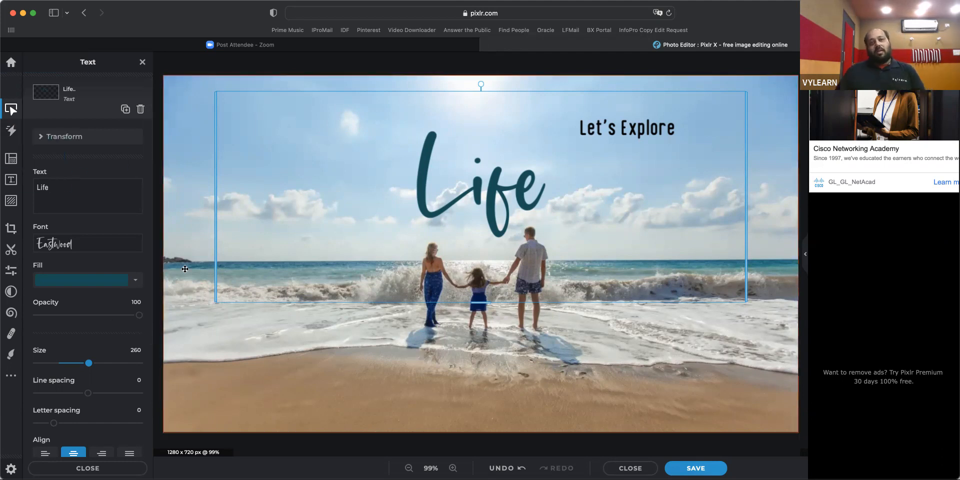
{"action": "scroll", "coordinate": [114, 440], "scroll_direction": "down", "scroll_amount": 3}
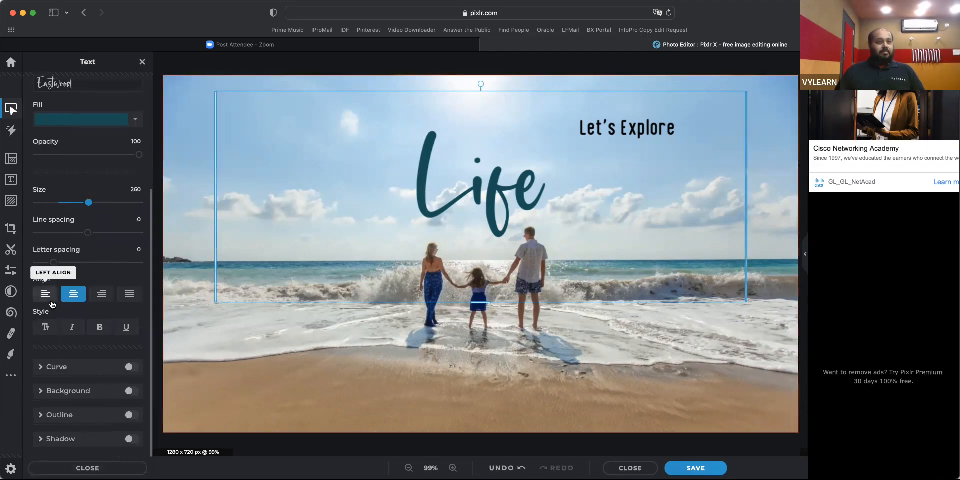
{"action": "left_click", "coordinate": [45, 294]}
{"action": "left_click", "coordinate": [72, 295]}
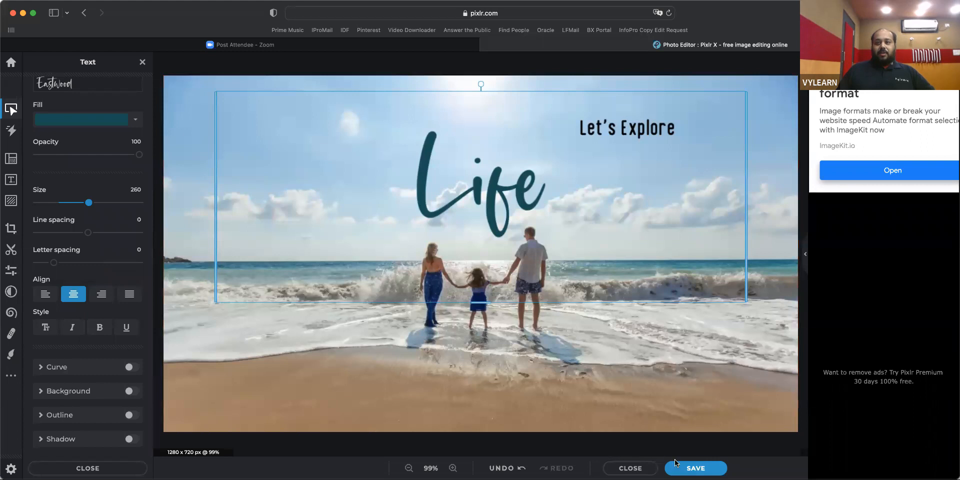
Step: Save the thumbnail as a high-quality JPG named Santa Monica at 1280 x 720 px, and dismiss the premium offer
{"action": "left_click", "coordinate": [692, 470]}
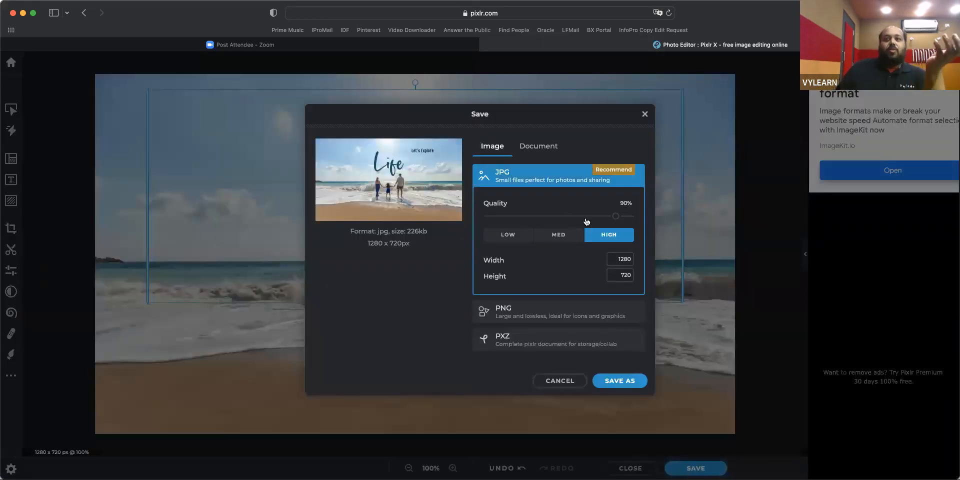
{"action": "left_click", "coordinate": [532, 314]}
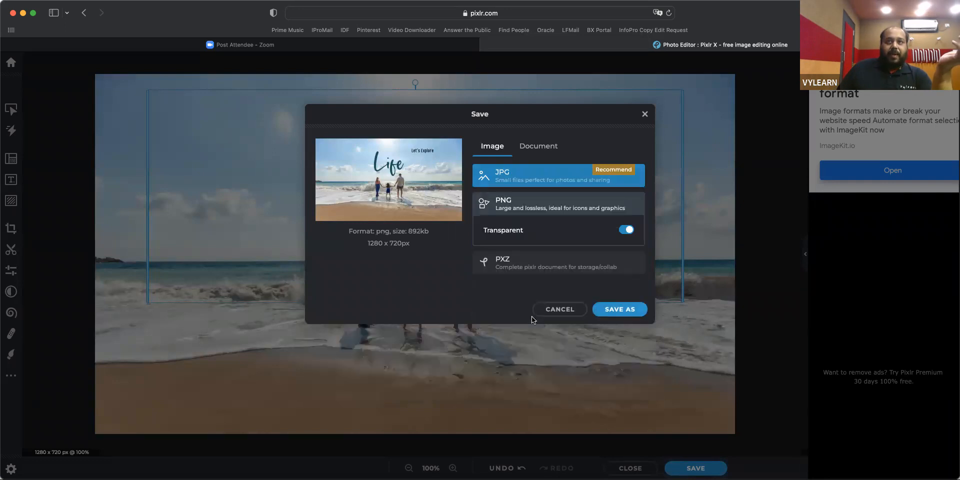
{"action": "left_click", "coordinate": [524, 146]}
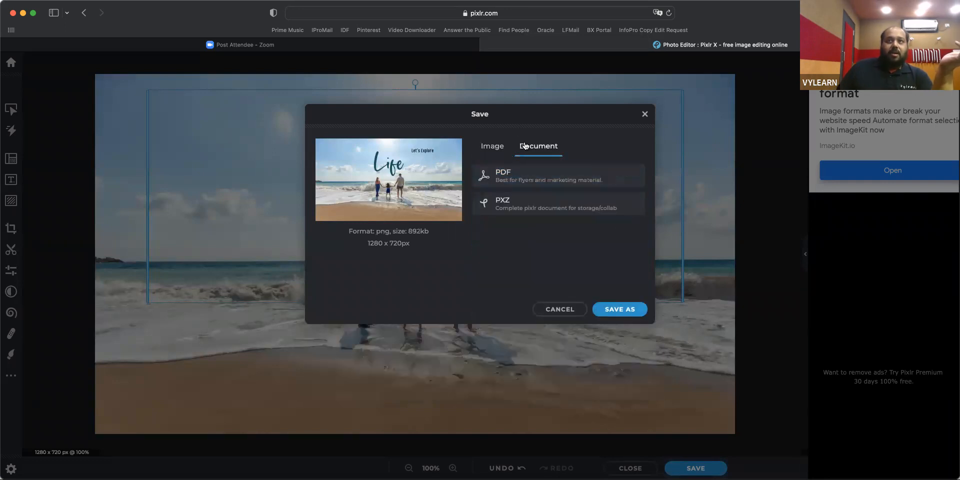
{"action": "left_click", "coordinate": [491, 146]}
{"action": "left_click", "coordinate": [547, 183]}
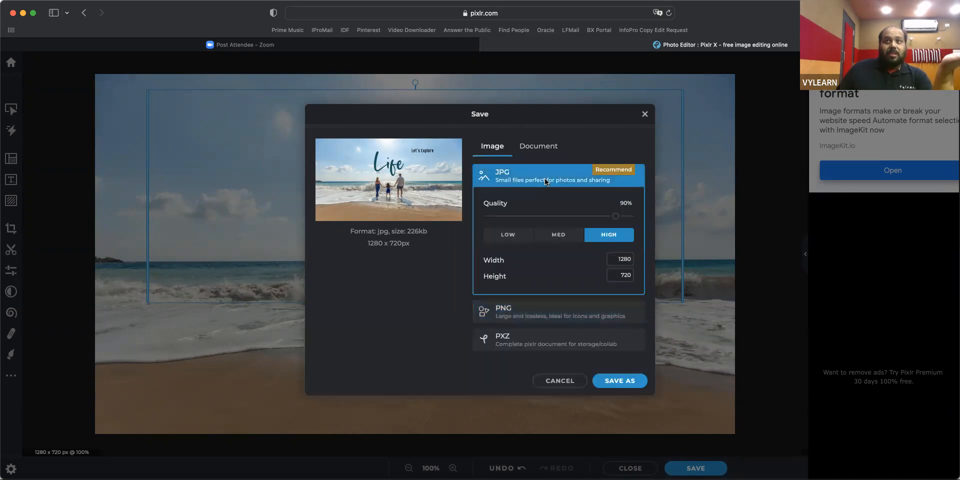
{"action": "left_click", "coordinate": [630, 382]}
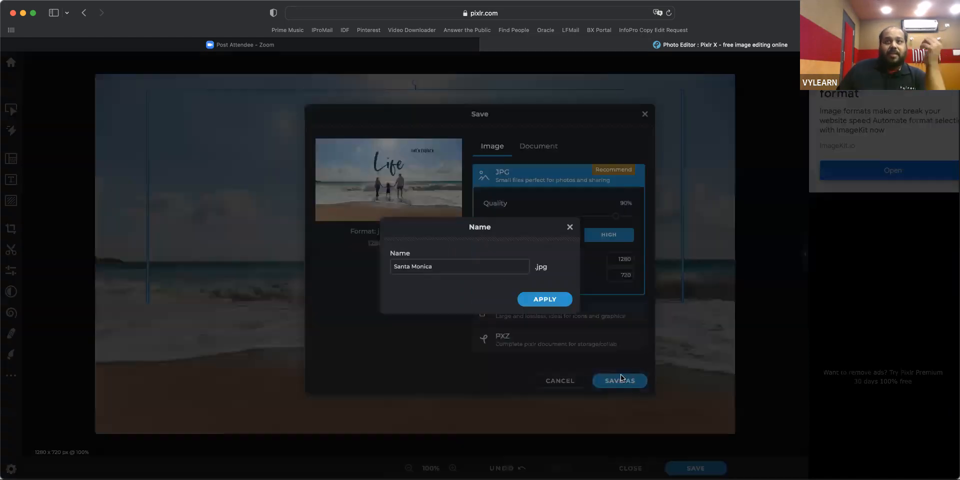
{"action": "left_click", "coordinate": [545, 299]}
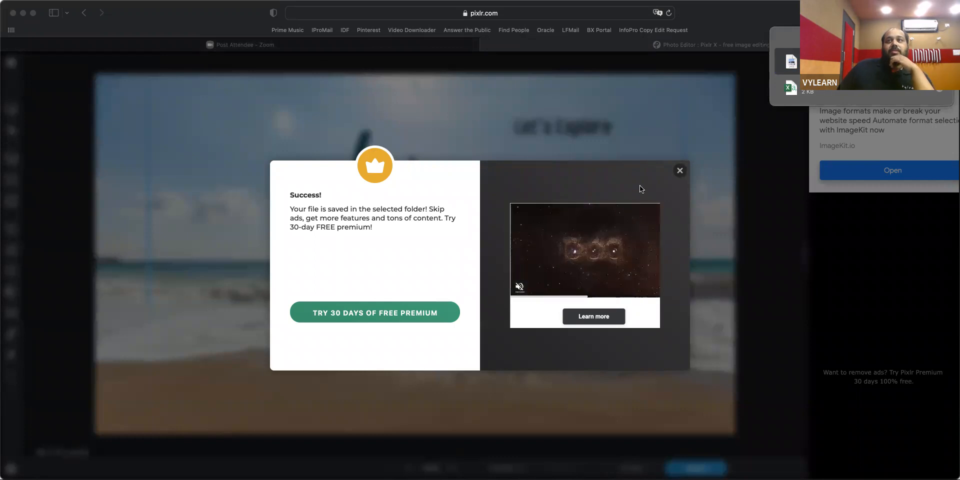
{"action": "left_click", "coordinate": [679, 172]}
{"action": "left_click", "coordinate": [679, 173]}
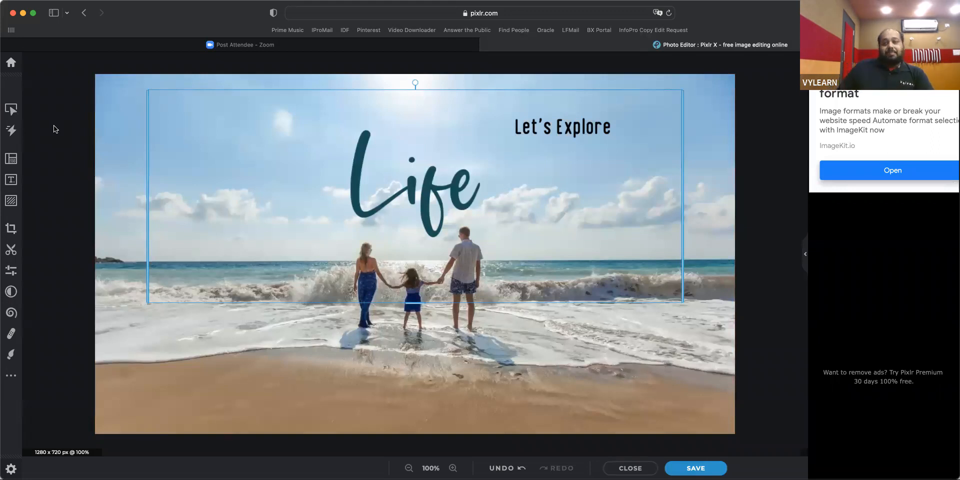
Step: Search the stock images for flower and open the multicoloured flower as a new document at Full HD size, 1920 x 1920 px
{"action": "left_click", "coordinate": [11, 62]}
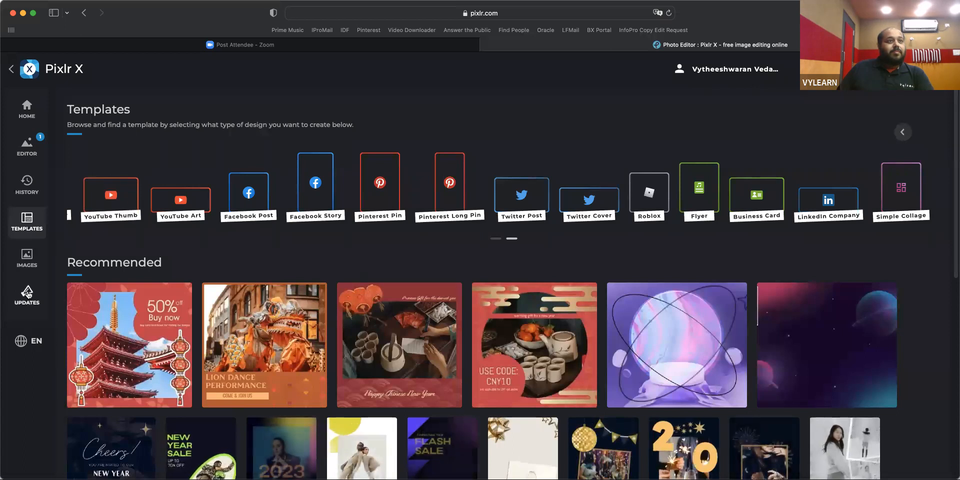
{"action": "left_click", "coordinate": [27, 253]}
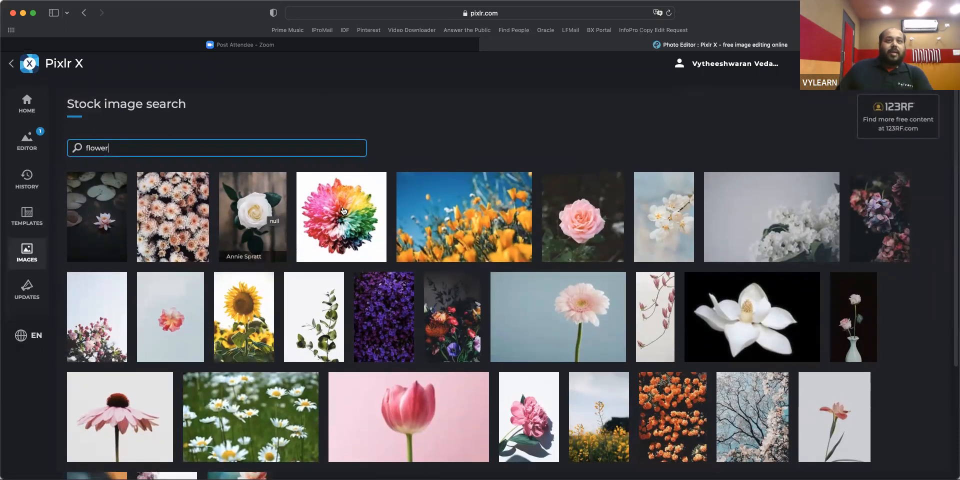
{"action": "left_click", "coordinate": [343, 210]}
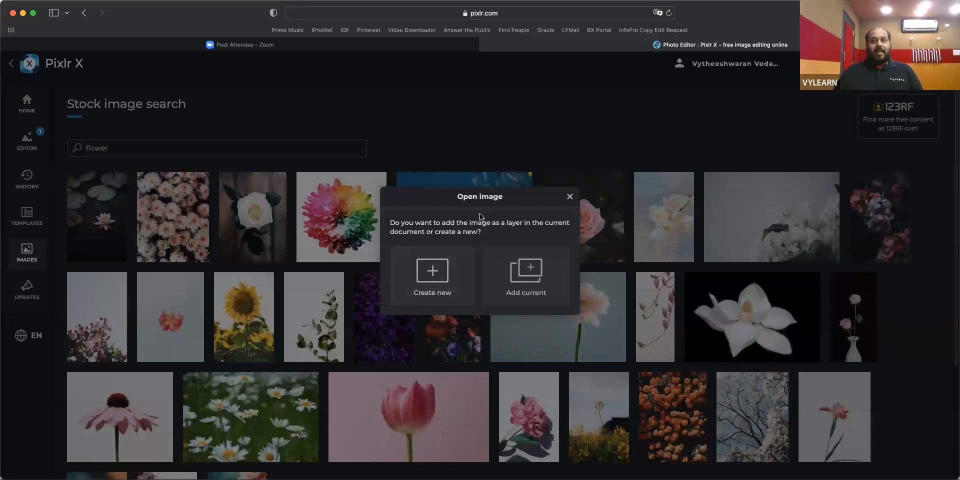
{"action": "left_click", "coordinate": [456, 283]}
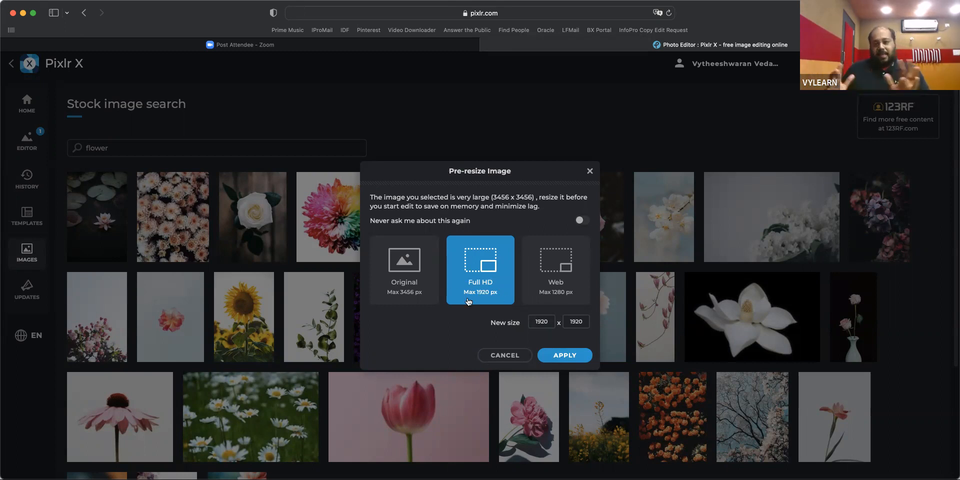
{"action": "left_click", "coordinate": [572, 359]}
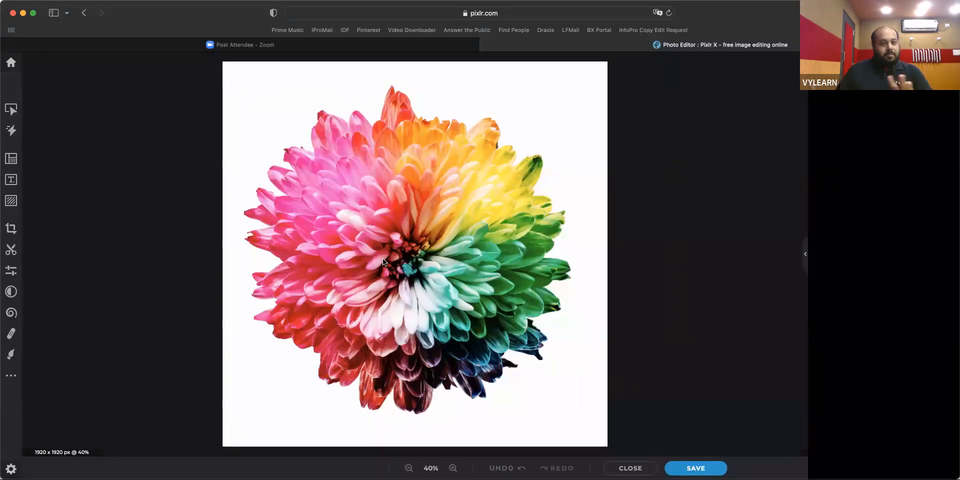
Step: Add the "Oh Happy Day" text design, place it in the upper right corner of the flower image and deselect it
{"action": "left_click", "coordinate": [11, 180]}
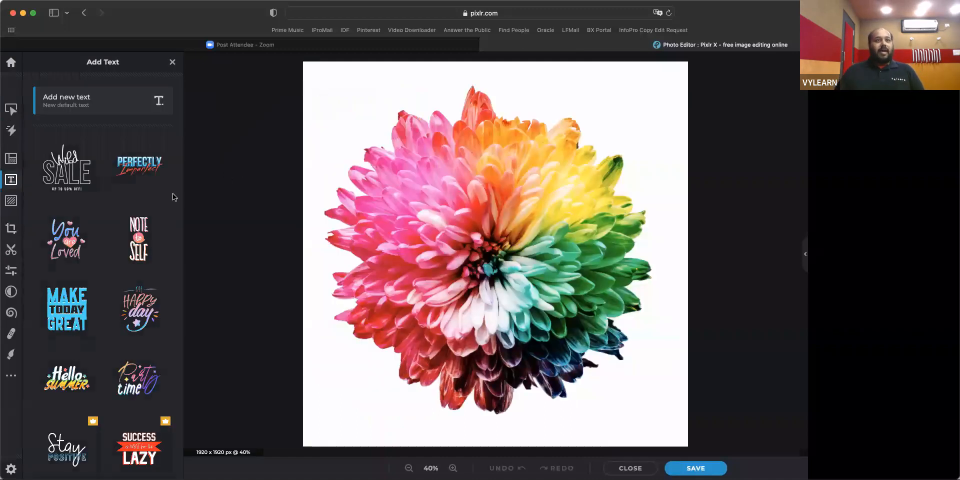
{"action": "scroll", "coordinate": [78, 314], "scroll_direction": "down", "scroll_amount": 3}
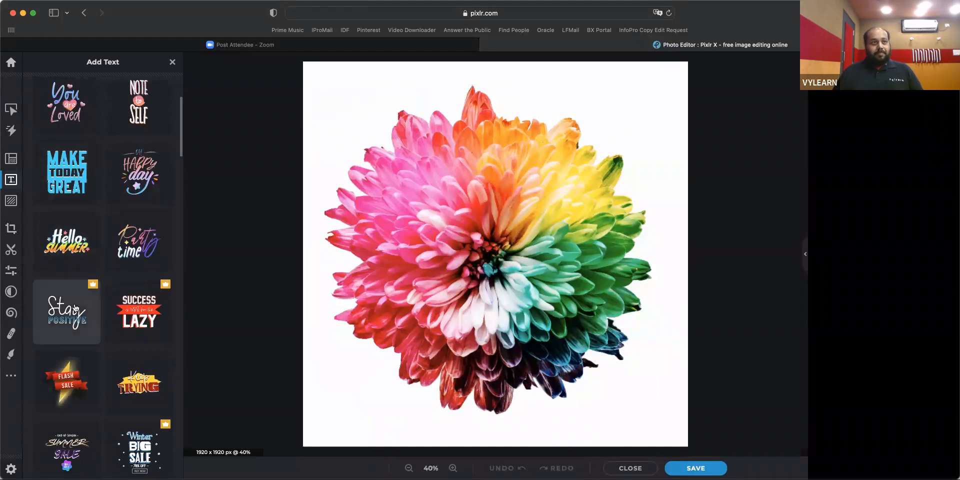
{"action": "scroll", "coordinate": [75, 308], "scroll_direction": "up", "scroll_amount": 3}
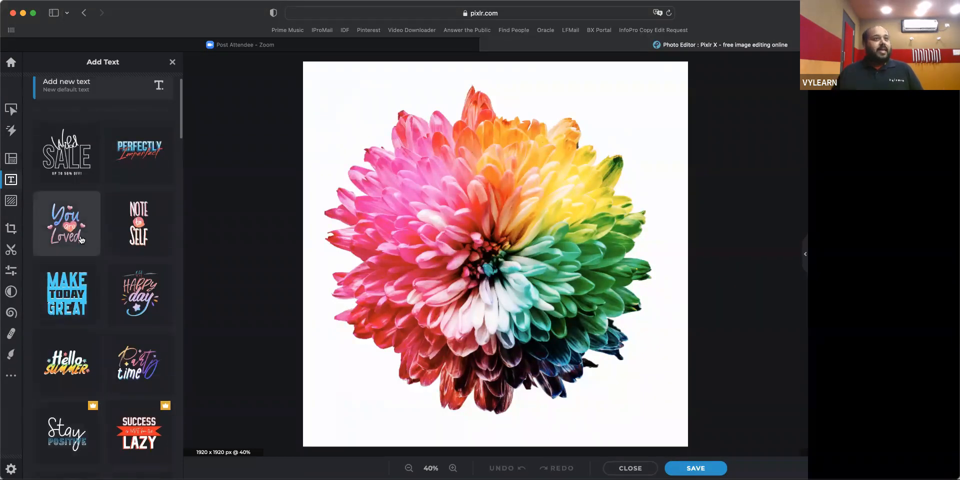
{"action": "scroll", "coordinate": [81, 240], "scroll_direction": "up", "scroll_amount": 1}
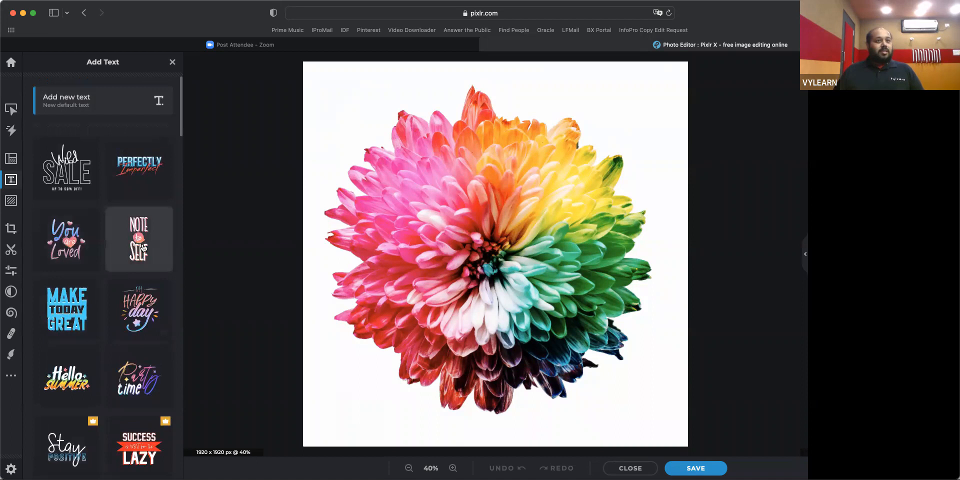
{"action": "left_click", "coordinate": [152, 306]}
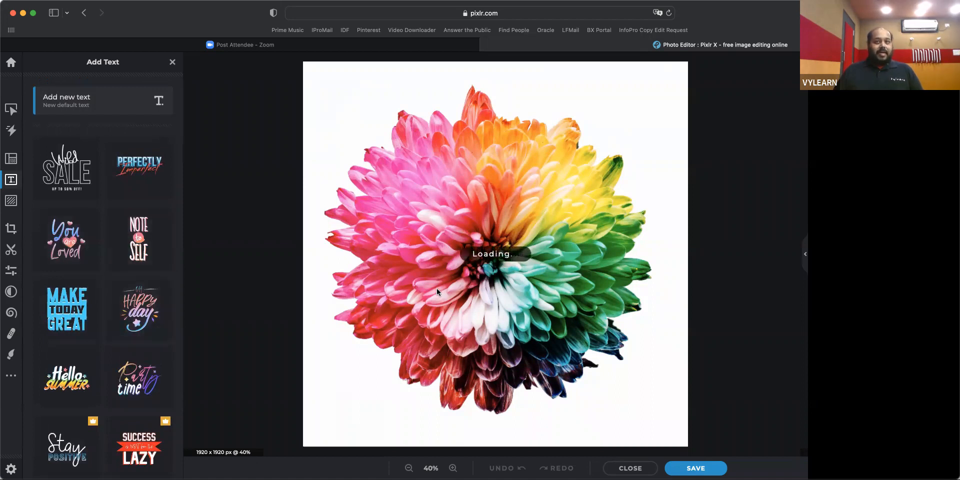
{"action": "left_click_drag", "start_coordinate": [496, 224], "coordinate": [635, 120]}
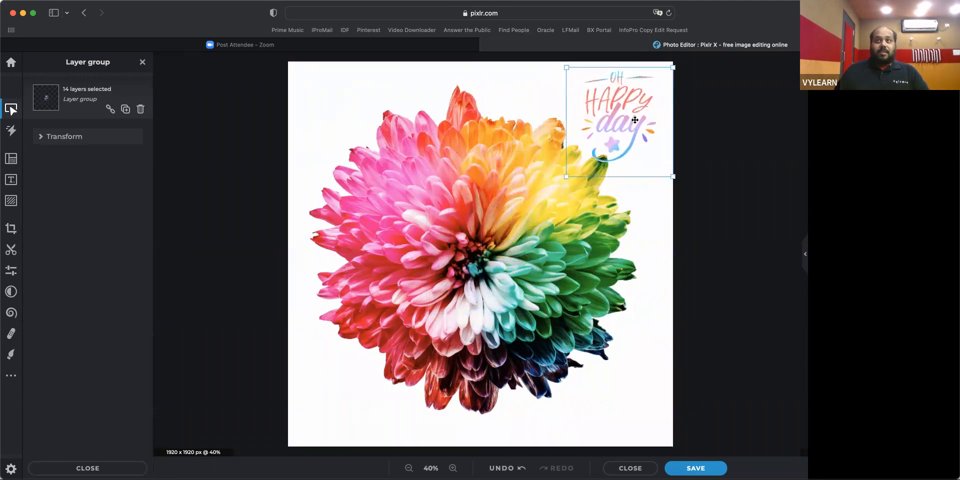
{"action": "left_click", "coordinate": [703, 222]}
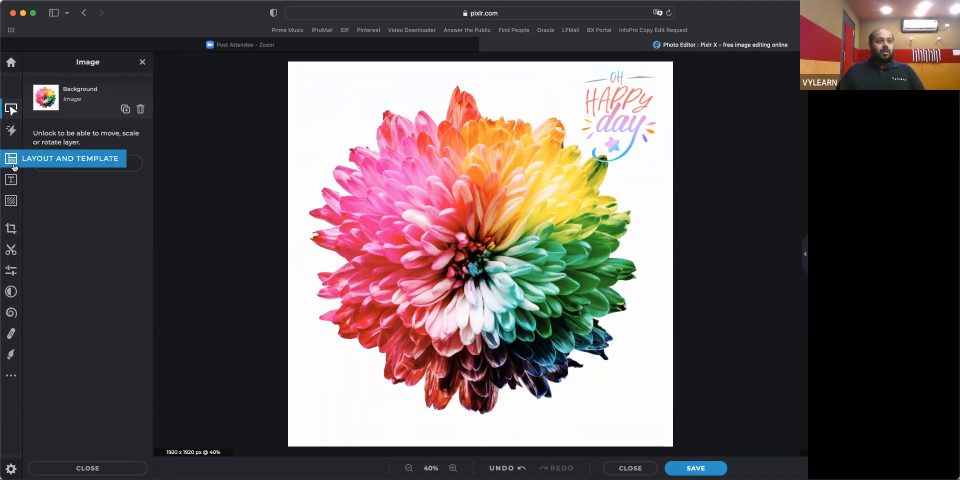
Step: Browse the ready-made elements and try cropping the flower image on its left side to a width of 1815 px
{"action": "left_click", "coordinate": [10, 201]}
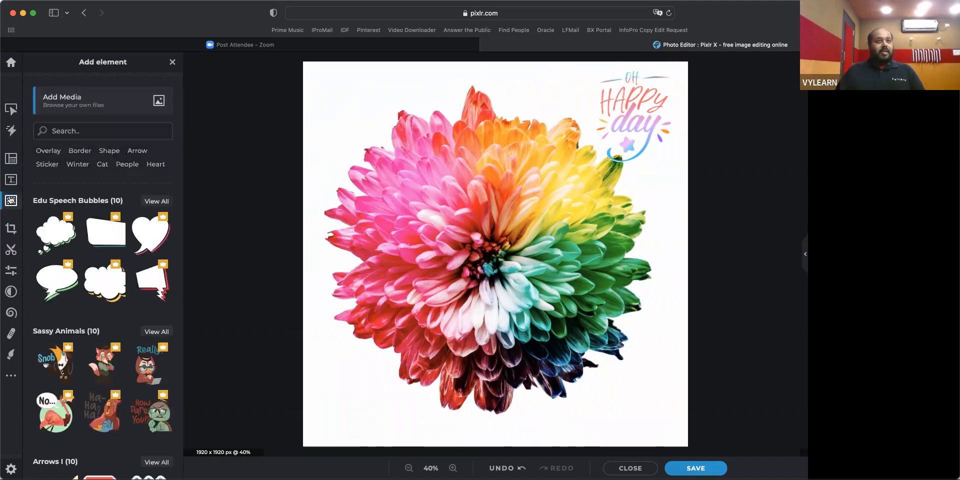
{"action": "scroll", "coordinate": [81, 308], "scroll_direction": "down", "scroll_amount": 1}
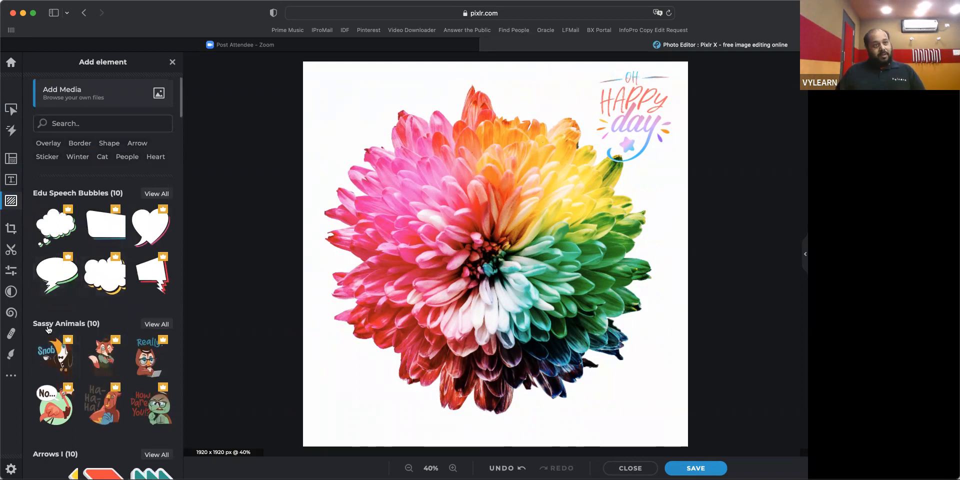
{"action": "scroll", "coordinate": [100, 250], "scroll_direction": "down", "scroll_amount": 3}
{"action": "left_click", "coordinate": [11, 230]}
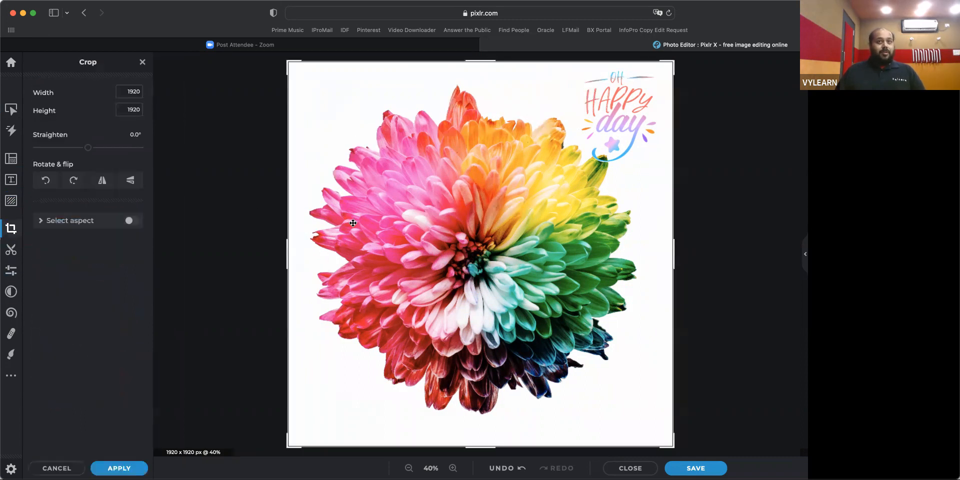
{"action": "left_click_drag", "start_coordinate": [282, 256], "coordinate": [305, 253]}
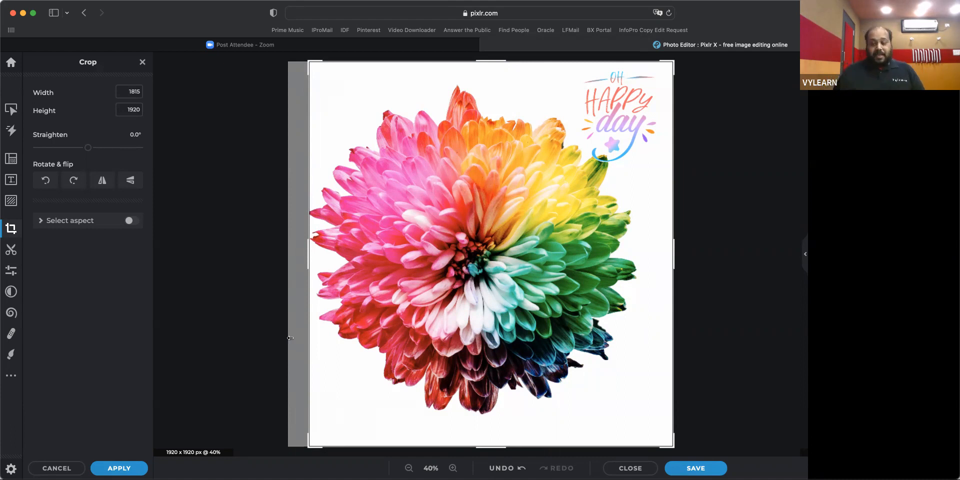
Step: Close the flower document, then search the stock images for Christmas and look through the pictures
{"action": "left_click", "coordinate": [626, 470]}
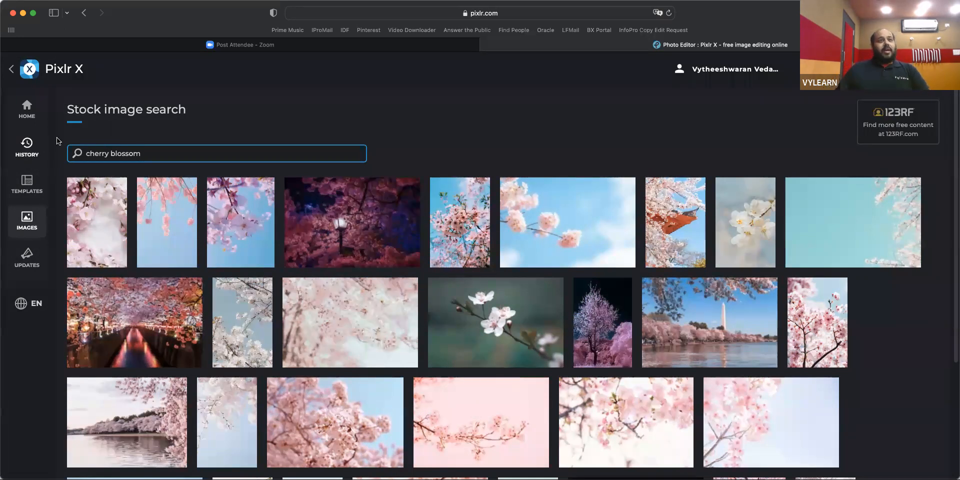
{"action": "key", "text": "alt+shift+Left"}
{"action": "key", "text": "alt+shift+Left"}
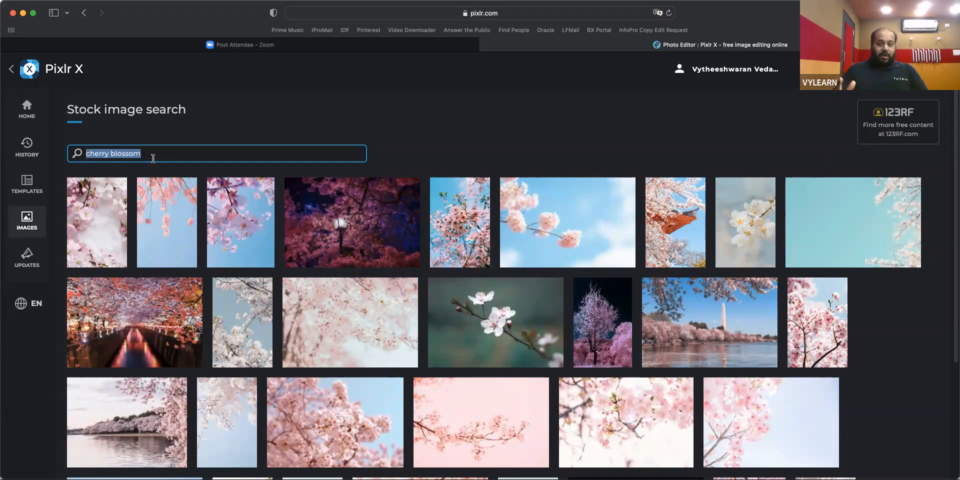
{"action": "key", "text": "BackSpace"}
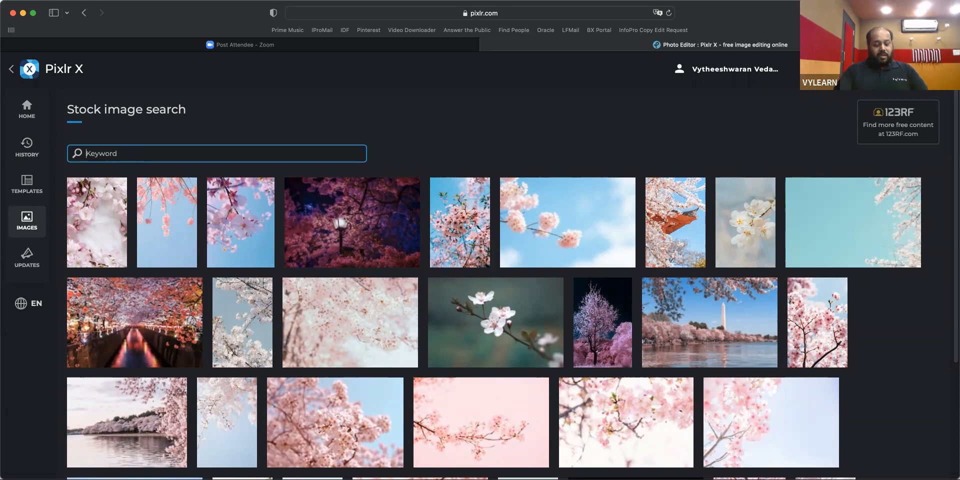
{"action": "type", "text": "Christmas"}
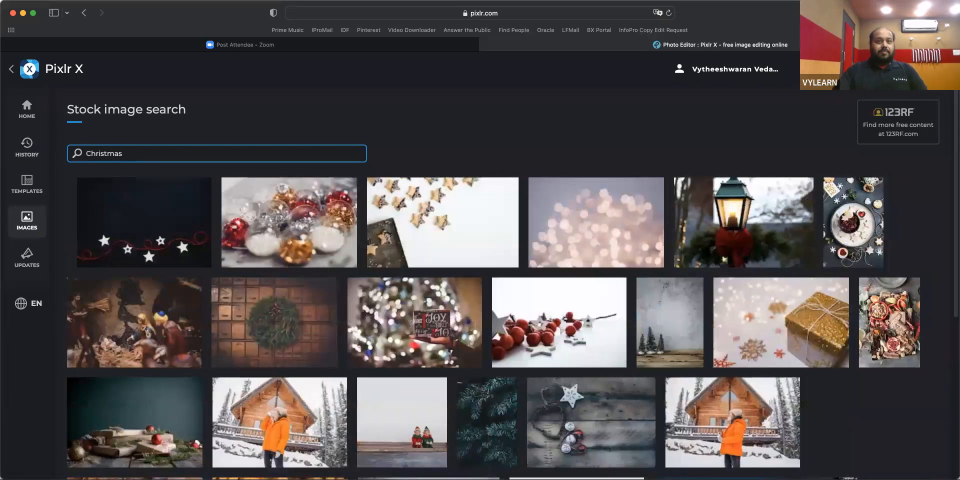
{"action": "scroll", "coordinate": [379, 303], "scroll_direction": "down", "scroll_amount": 5}
{"action": "scroll", "coordinate": [380, 303], "scroll_direction": "down", "scroll_amount": 2}
{"action": "scroll", "coordinate": [380, 303], "scroll_direction": "up", "scroll_amount": 6}
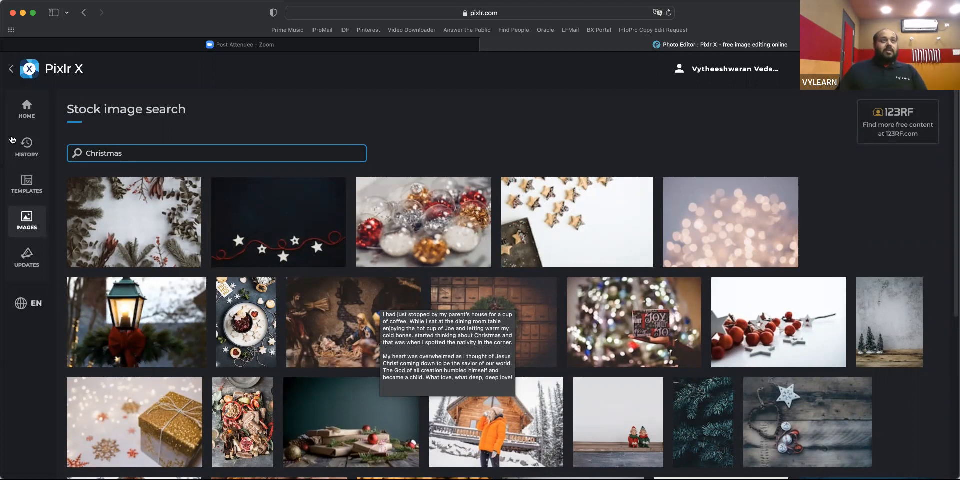
Step: Switch from Pixlr X to Pixlr E and open the santa monica project from the latest projects
{"action": "left_click", "coordinate": [9, 70]}
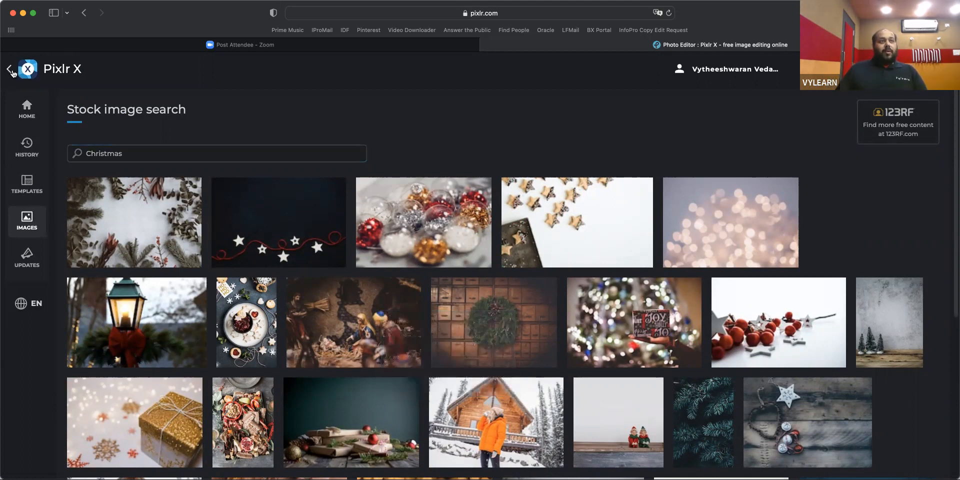
{"action": "left_click", "coordinate": [9, 70]}
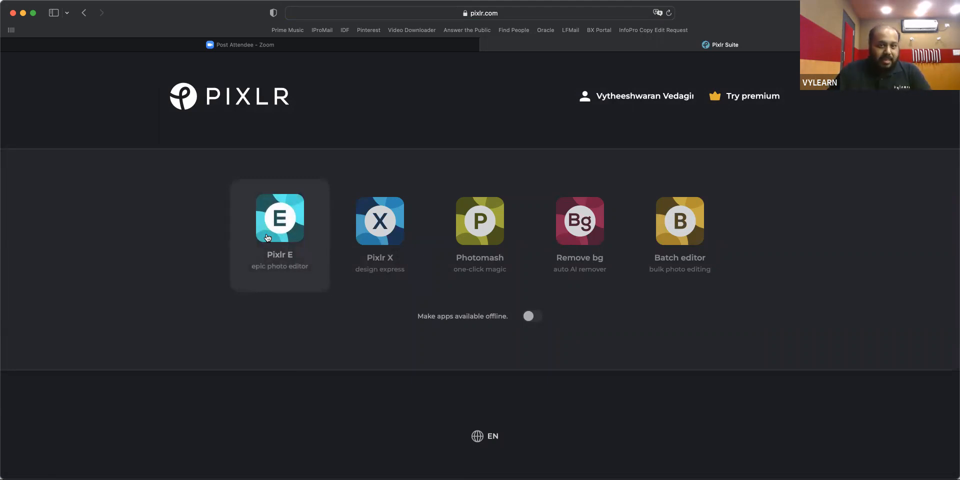
{"action": "left_click", "coordinate": [267, 238]}
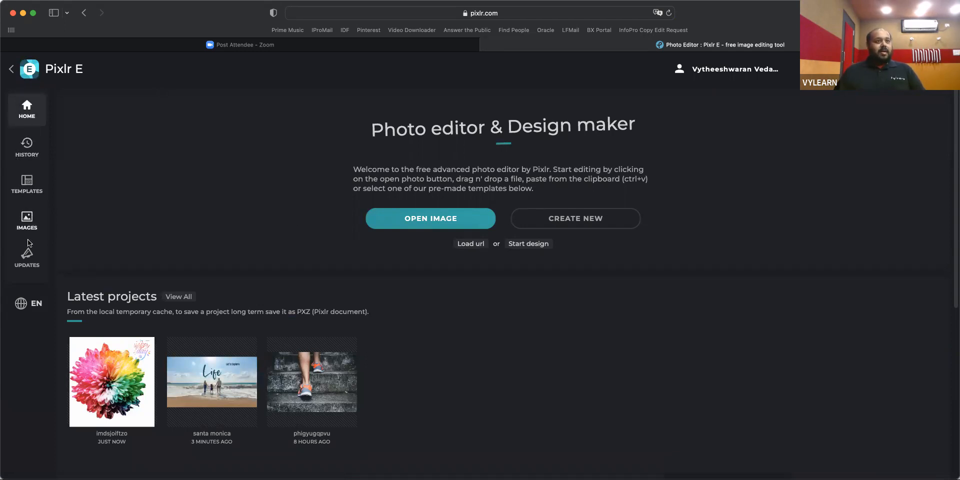
{"action": "left_click", "coordinate": [224, 374]}
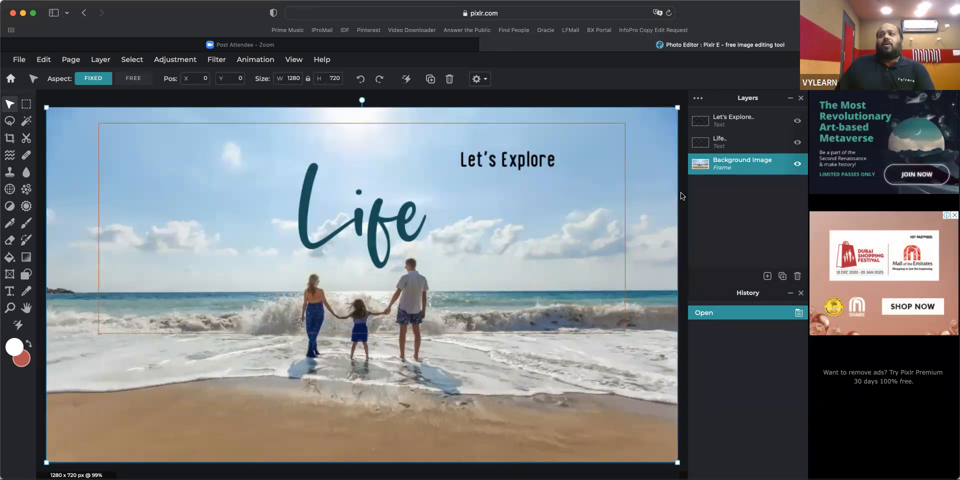
Step: Select the "Life" text layer and add an empty layer above it
{"action": "left_click", "coordinate": [703, 121]}
{"action": "left_click", "coordinate": [718, 149]}
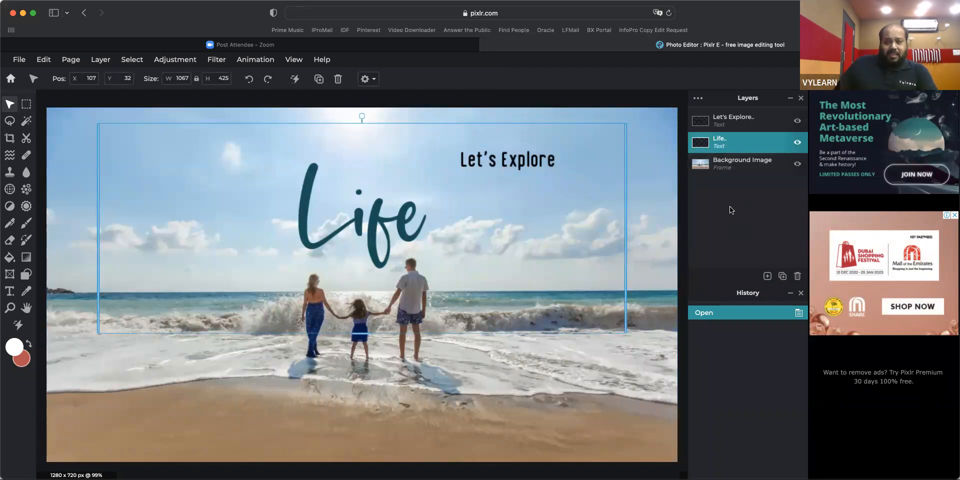
{"action": "left_click", "coordinate": [768, 279]}
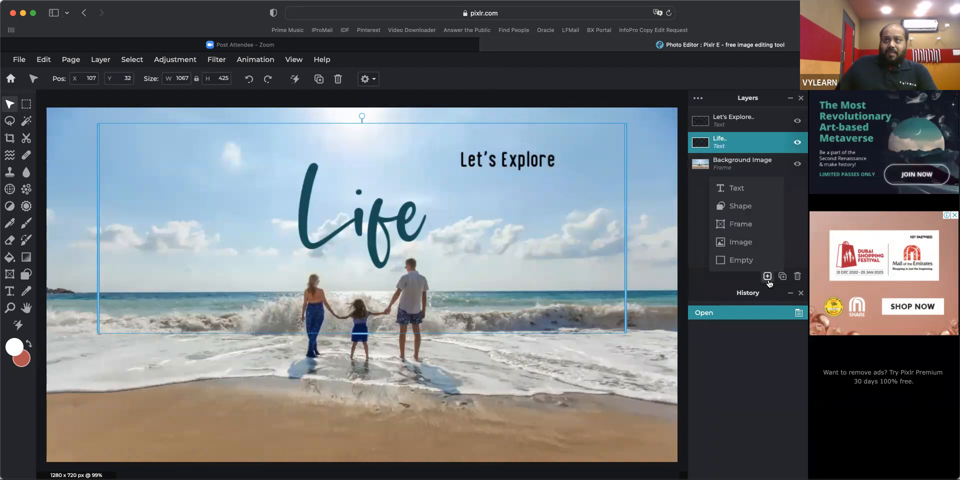
{"action": "left_click", "coordinate": [749, 243]}
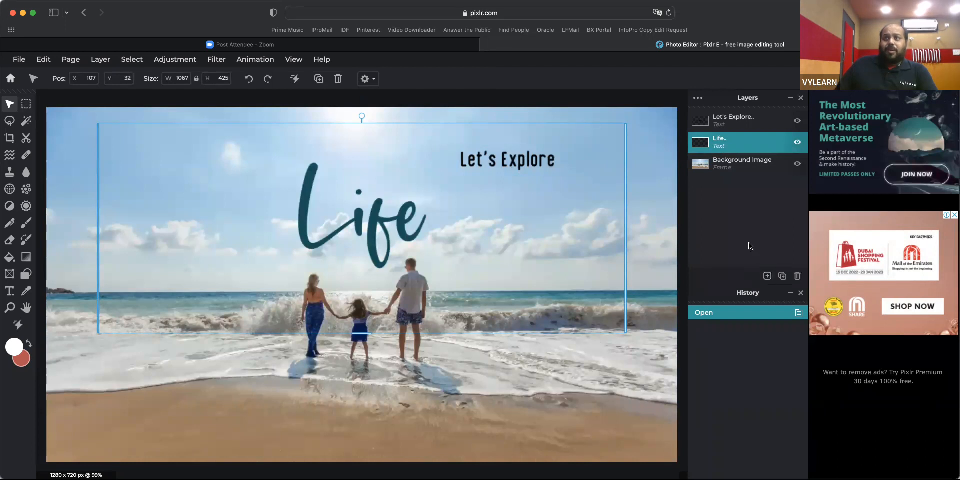
{"action": "left_click", "coordinate": [767, 277]}
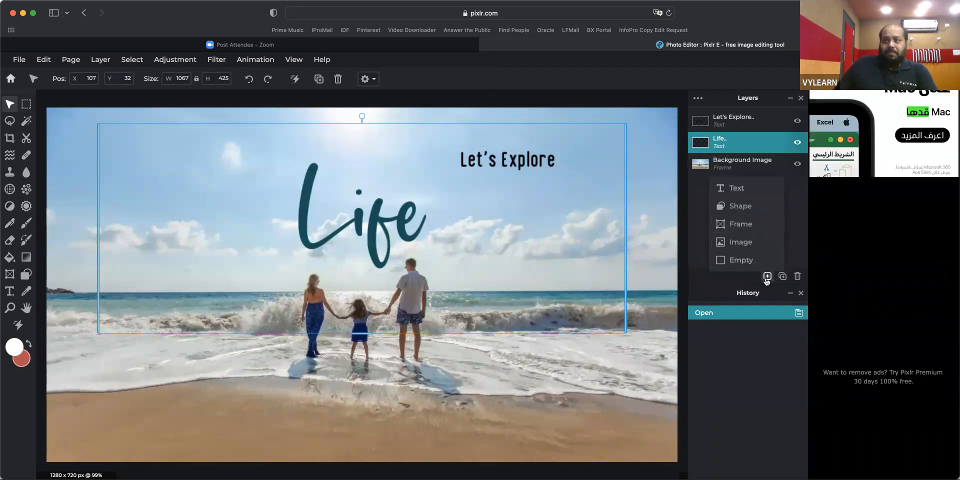
{"action": "left_click", "coordinate": [757, 272]}
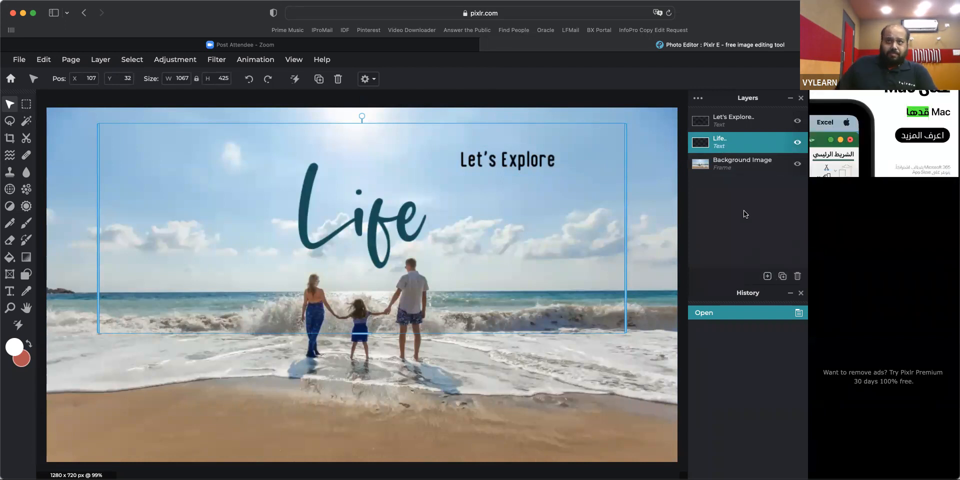
{"action": "left_click", "coordinate": [766, 278]}
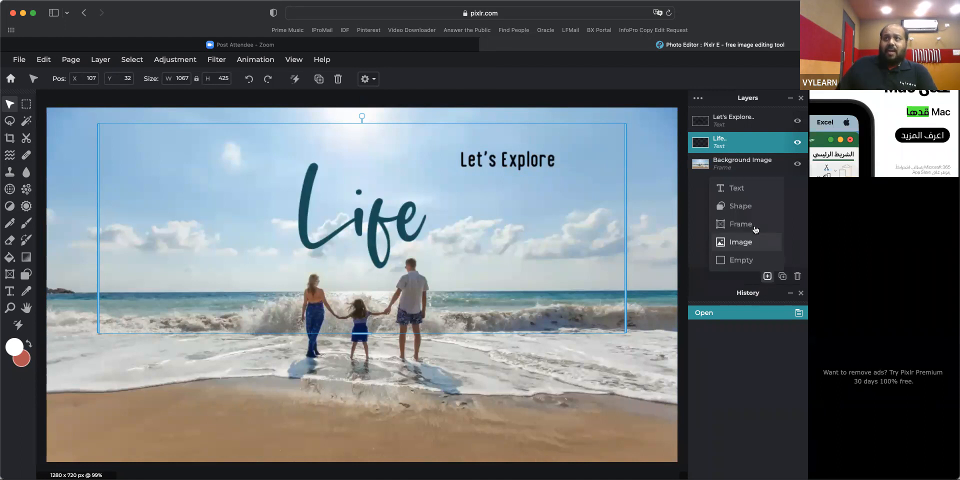
{"action": "left_click", "coordinate": [745, 260]}
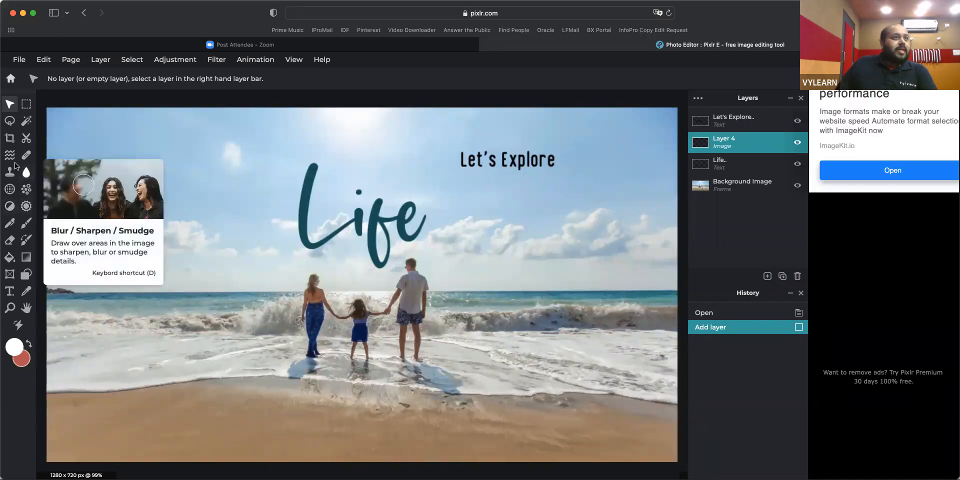
Step: Paint a short white brush stroke across the end of "Let's Explore" on the empty layer, then view the Clone Stamp and Blur tool options
{"action": "left_click", "coordinate": [26, 224]}
{"action": "mouse_move", "coordinate": [145, 299]}
{"action": "left_mouse_down"}
{"action": "mouse_move", "coordinate": [276, 268]}
{"action": "mouse_move", "coordinate": [431, 282]}
{"action": "left_mouse_up"}
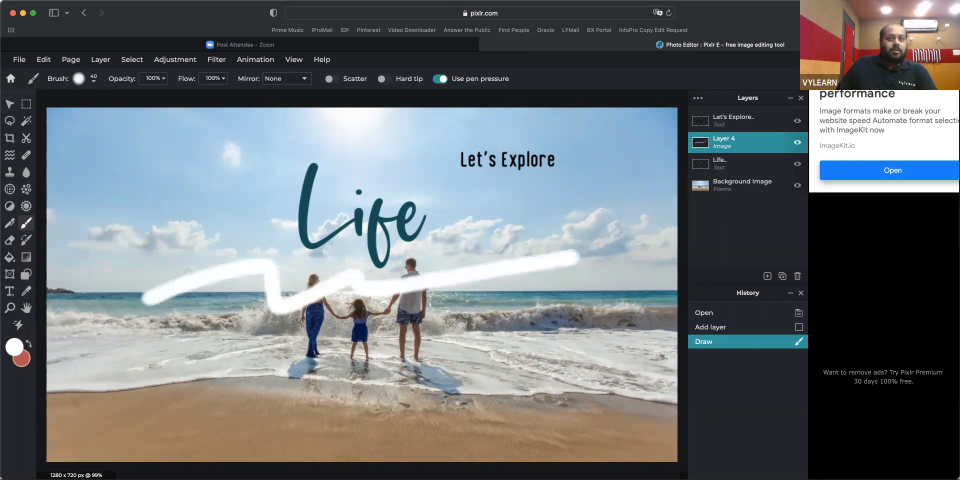
{"action": "key", "text": "super+z"}
{"action": "left_click_drag", "start_coordinate": [497, 183], "coordinate": [604, 159]}
{"action": "left_click", "coordinate": [9, 172]}
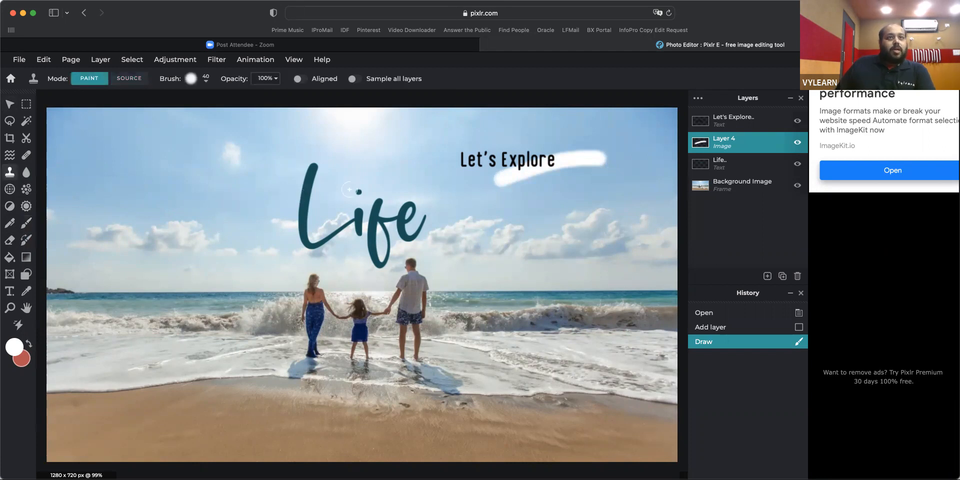
{"action": "left_click", "coordinate": [22, 173]}
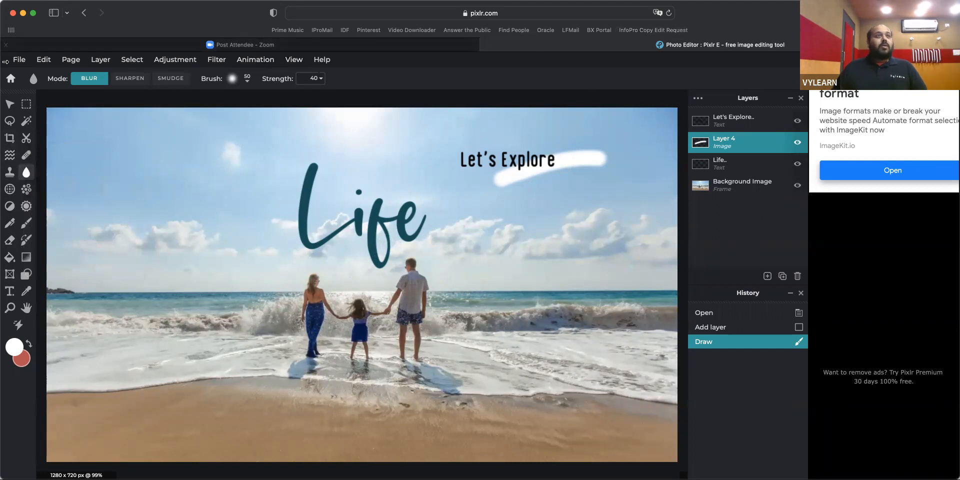
Step: Return to the start screen, look at the templates and search the stock images for lion
{"action": "left_click", "coordinate": [13, 81]}
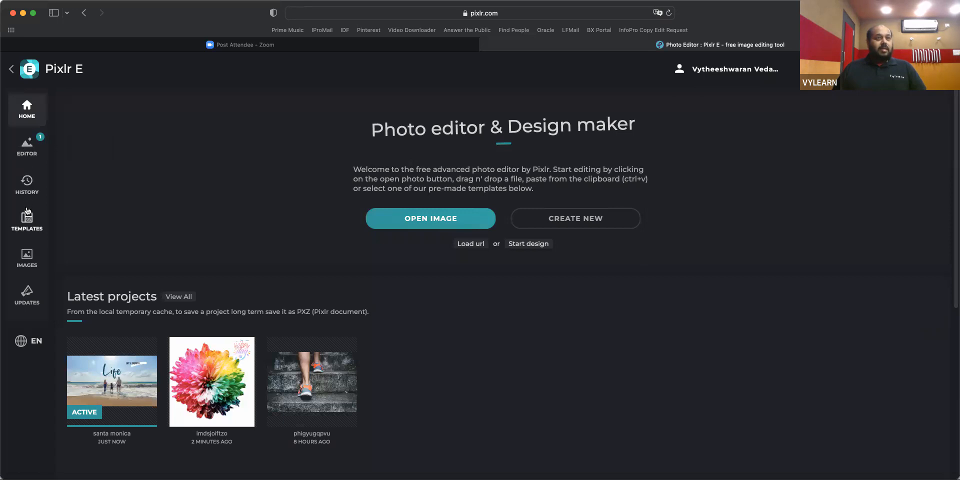
{"action": "left_click", "coordinate": [27, 237]}
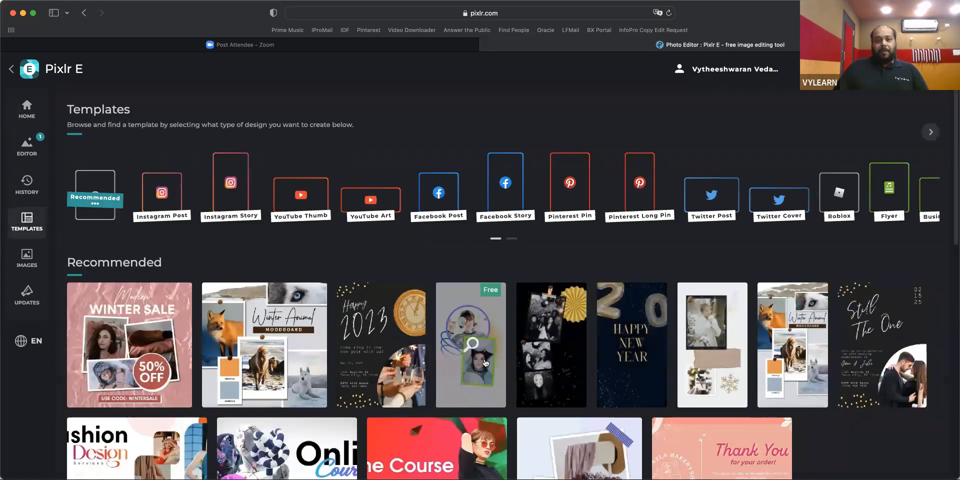
{"action": "left_click", "coordinate": [27, 258]}
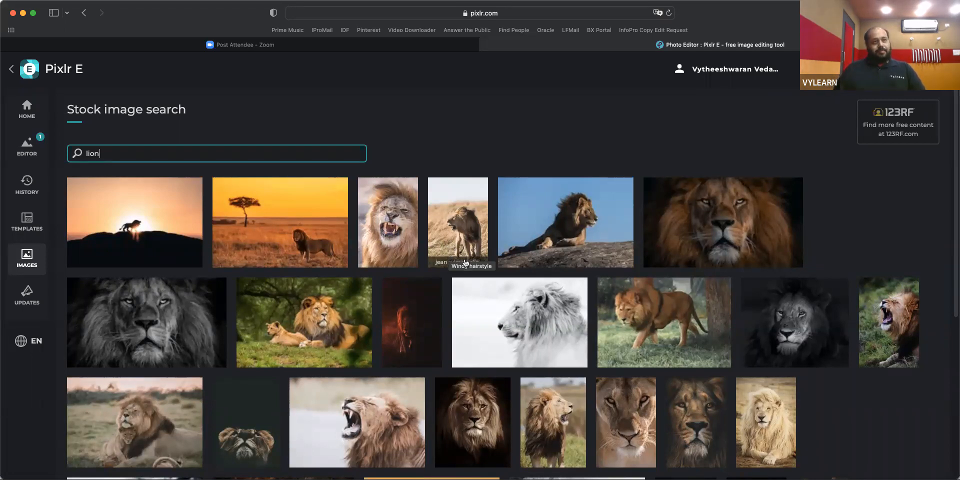
Step: Switch from Pixlr E to Photomash and browse its design categories down to the second set of YouTube thumbnail designs
{"action": "left_click", "coordinate": [9, 70]}
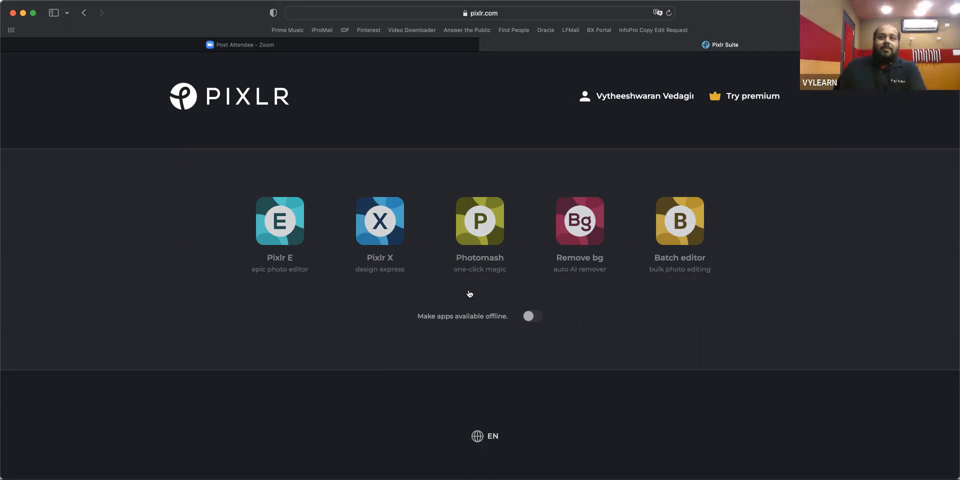
{"action": "left_click", "coordinate": [487, 210]}
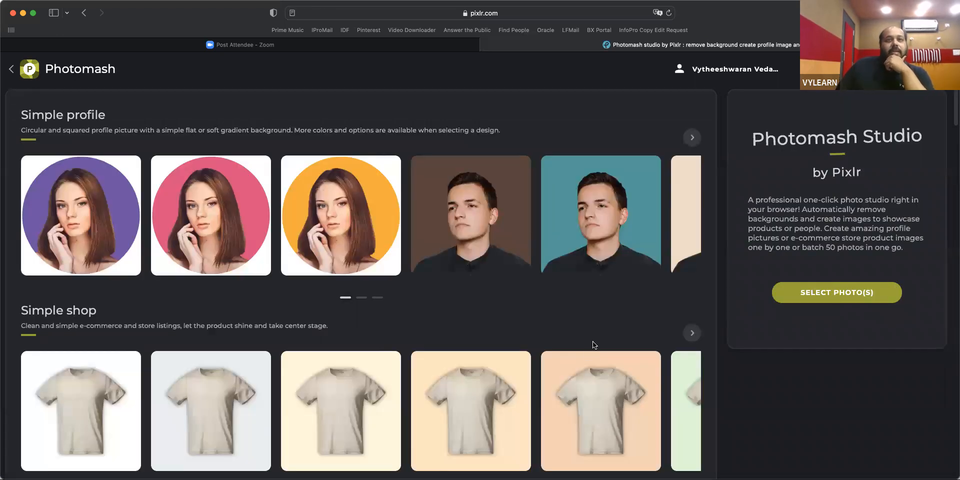
{"action": "scroll", "coordinate": [593, 344], "scroll_direction": "down", "scroll_amount": 10}
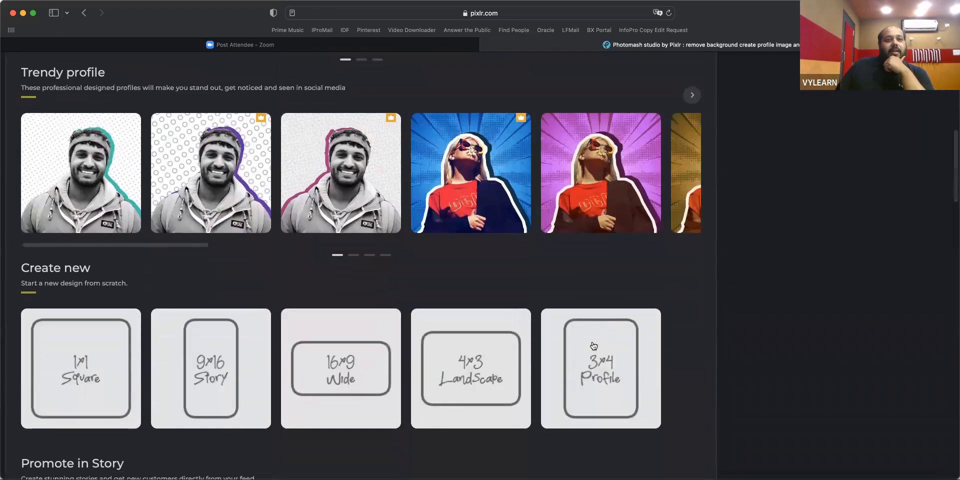
{"action": "scroll", "coordinate": [593, 345], "scroll_direction": "down", "scroll_amount": 5}
{"action": "scroll", "coordinate": [592, 344], "scroll_direction": "up", "scroll_amount": 6}
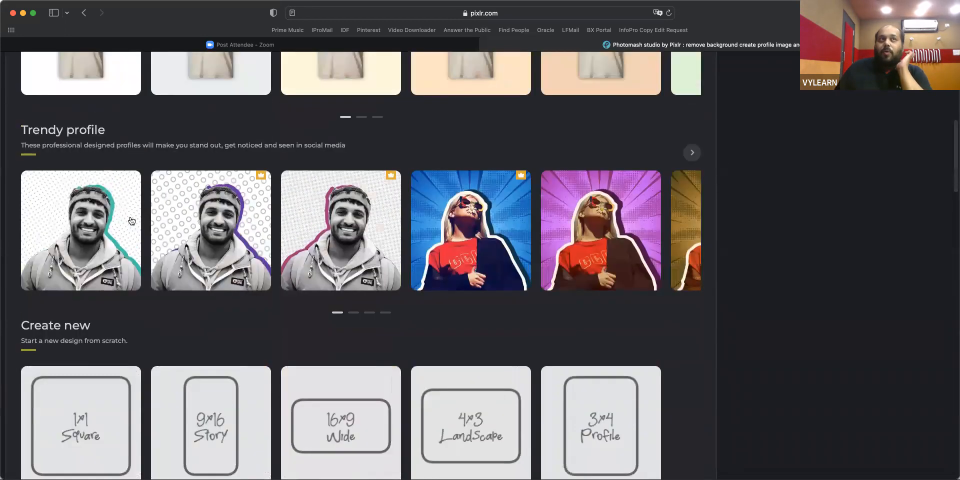
{"action": "scroll", "coordinate": [132, 221], "scroll_direction": "up", "scroll_amount": 5}
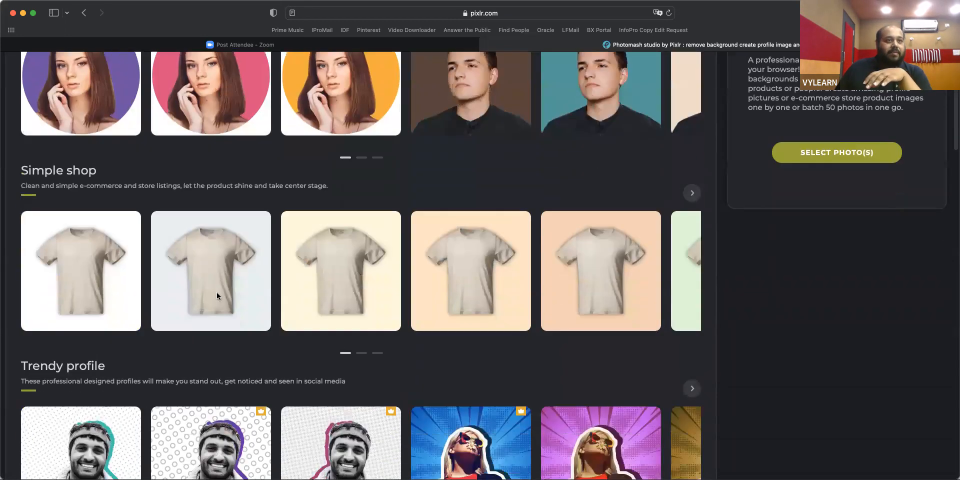
{"action": "scroll", "coordinate": [217, 296], "scroll_direction": "down", "scroll_amount": 15}
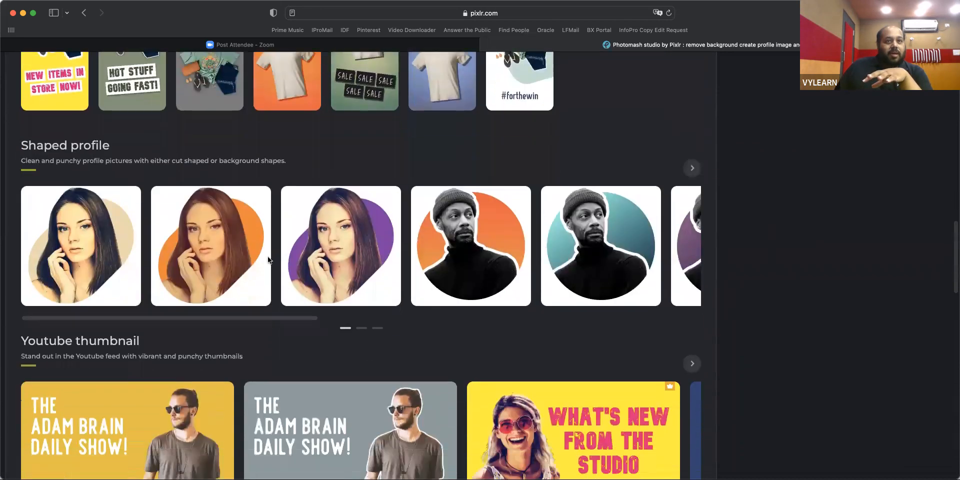
{"action": "scroll", "coordinate": [268, 259], "scroll_direction": "down", "scroll_amount": 4}
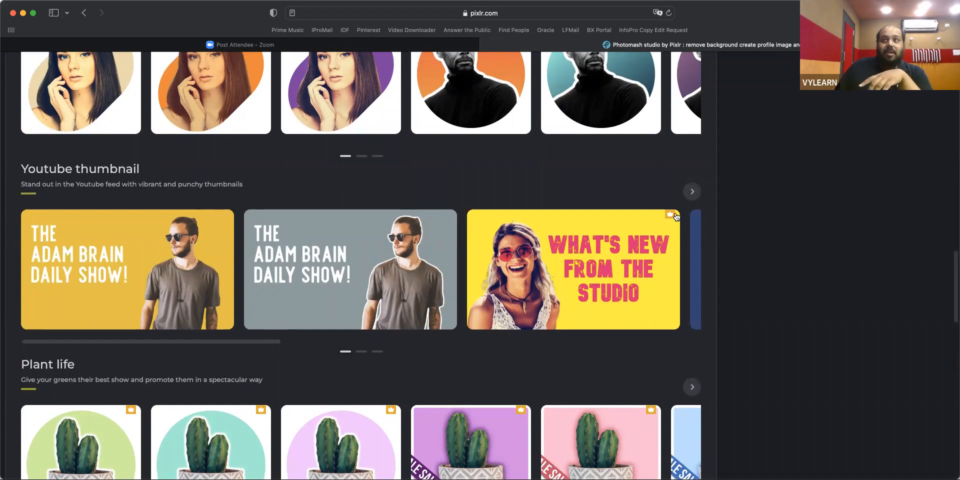
{"action": "left_click", "coordinate": [692, 192]}
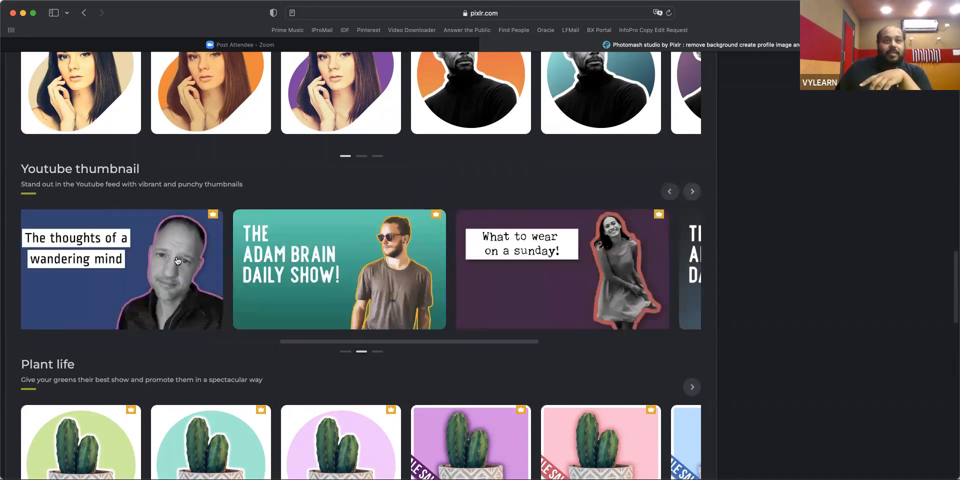
Step: Look through the remaining Photomash categories such as Trendy shop and Food snaps, then return to the Shaped profile designs
{"action": "scroll", "coordinate": [493, 298], "scroll_direction": "down", "scroll_amount": 3}
{"action": "scroll", "coordinate": [494, 298], "scroll_direction": "down", "scroll_amount": 10}
{"action": "scroll", "coordinate": [493, 297], "scroll_direction": "down", "scroll_amount": 2}
{"action": "scroll", "coordinate": [493, 298], "scroll_direction": "up", "scroll_amount": 20}
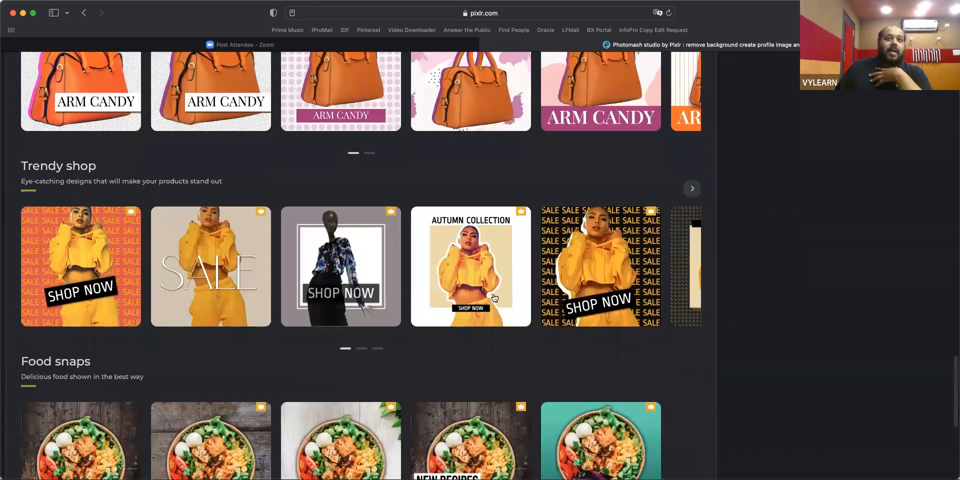
{"action": "scroll", "coordinate": [495, 298], "scroll_direction": "down", "scroll_amount": 10}
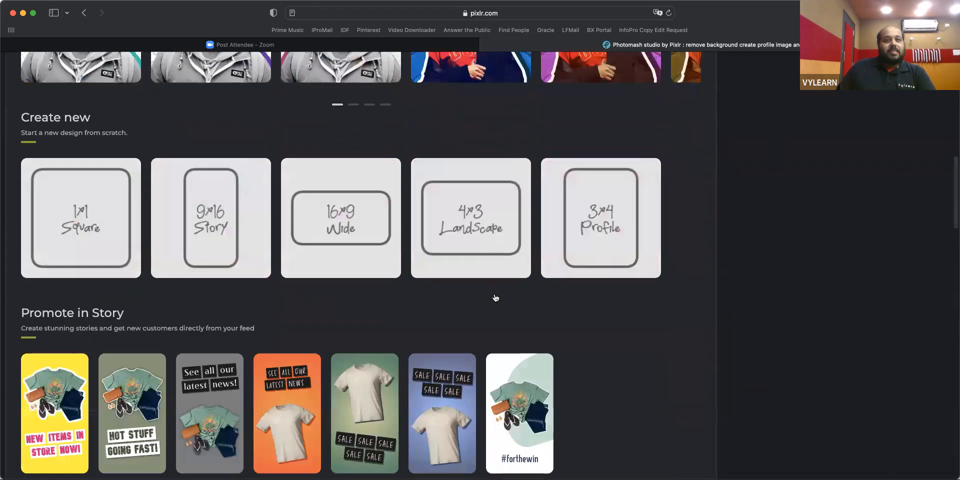
{"action": "scroll", "coordinate": [495, 297], "scroll_direction": "up", "scroll_amount": 4}
{"action": "scroll", "coordinate": [450, 320], "scroll_direction": "down", "scroll_amount": 3}
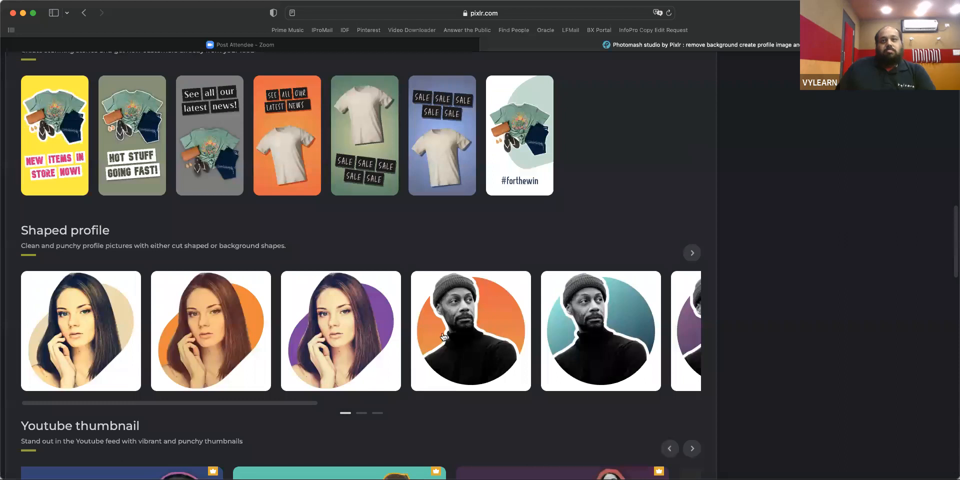
Step: Preview the purple Shaped profile design, then go back to the beginning of the design overview
{"action": "left_click", "coordinate": [363, 354]}
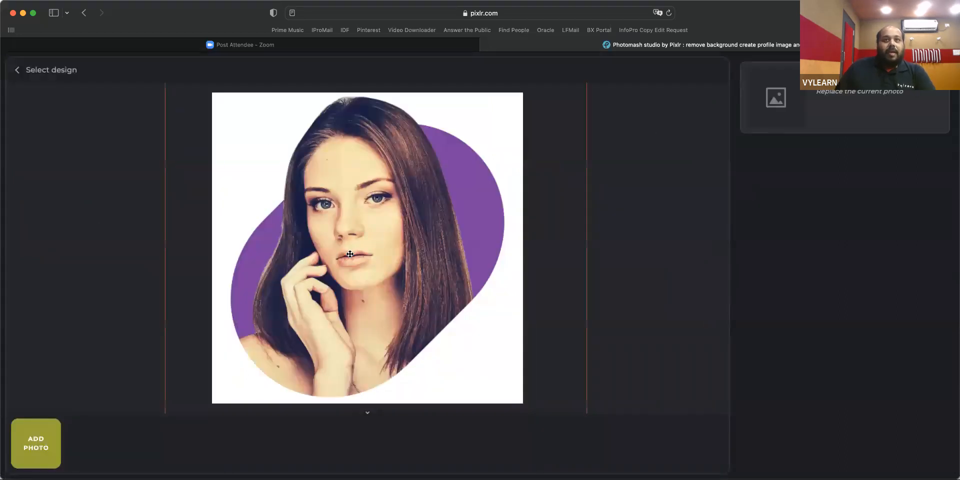
{"action": "left_click", "coordinate": [35, 71]}
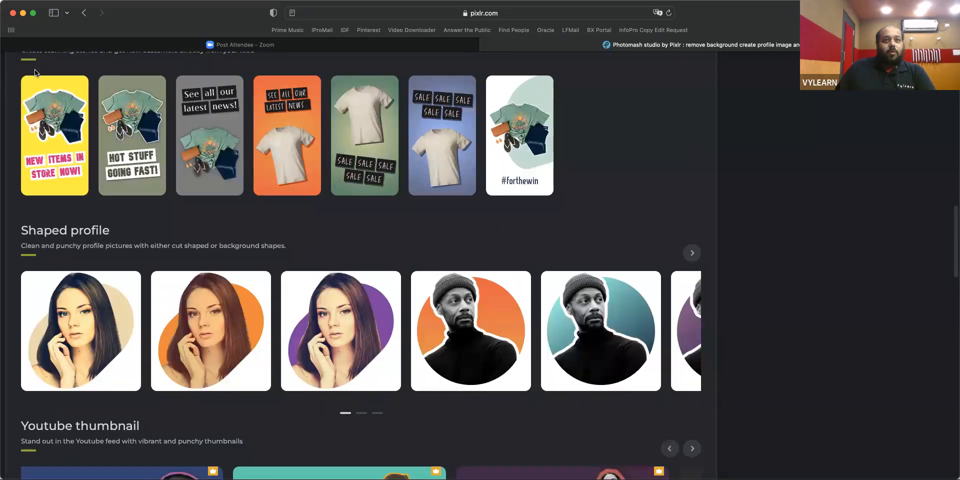
{"action": "scroll", "coordinate": [701, 270], "scroll_direction": "up", "scroll_amount": 10}
{"action": "scroll", "coordinate": [701, 272], "scroll_direction": "up", "scroll_amount": 5}
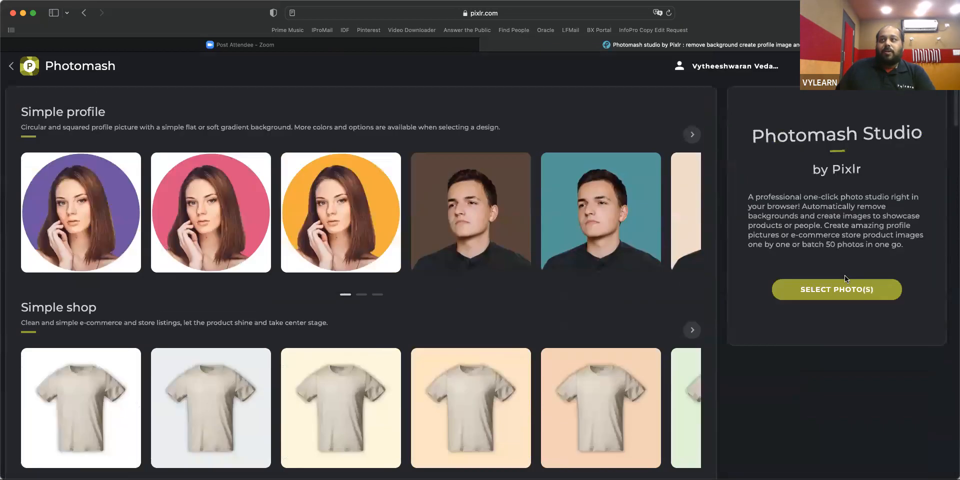
Step: Load the portrait photo of the man in the suit and apply the purple Shaped profile design to it
{"action": "left_click", "coordinate": [845, 300]}
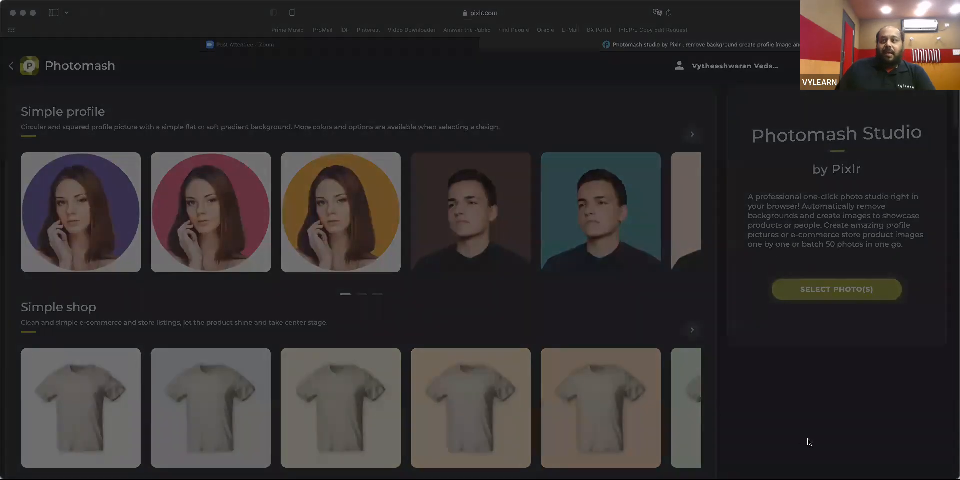
{"action": "left_click", "coordinate": [872, 448]}
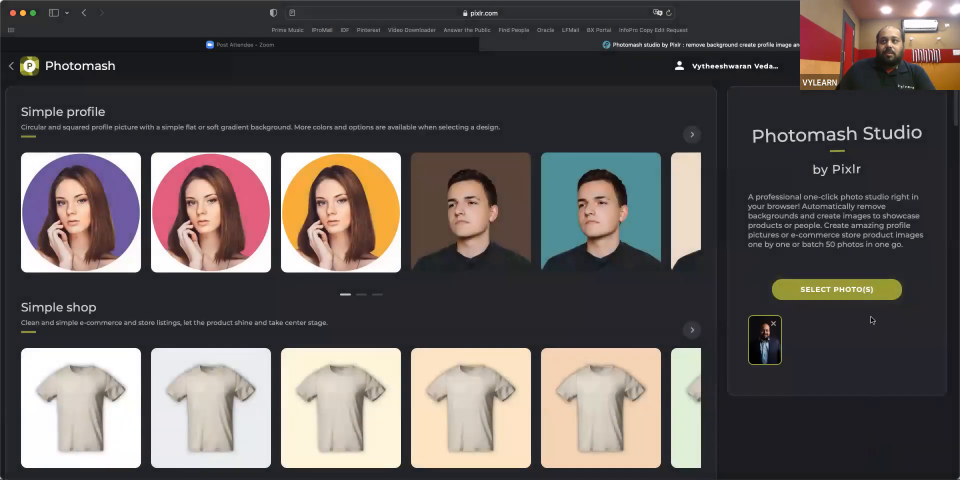
{"action": "scroll", "coordinate": [340, 294], "scroll_direction": "down", "scroll_amount": 10}
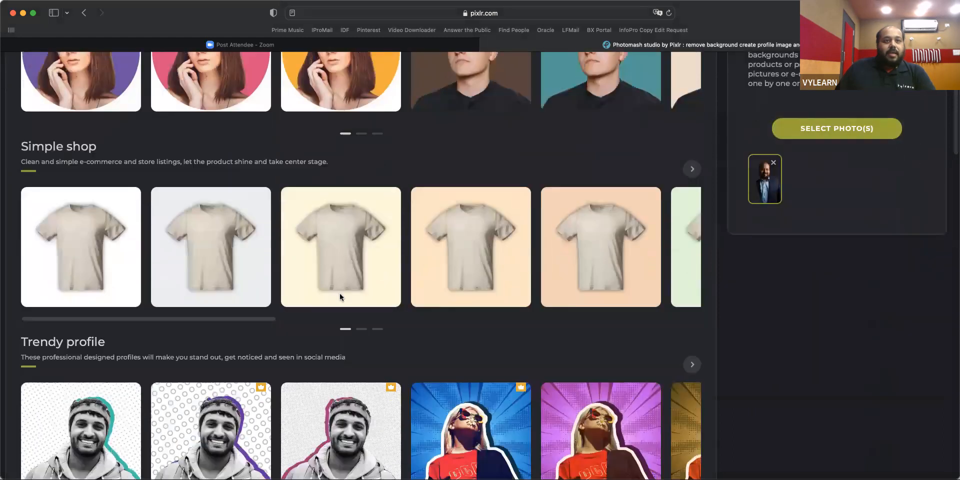
{"action": "scroll", "coordinate": [340, 293], "scroll_direction": "down", "scroll_amount": 8}
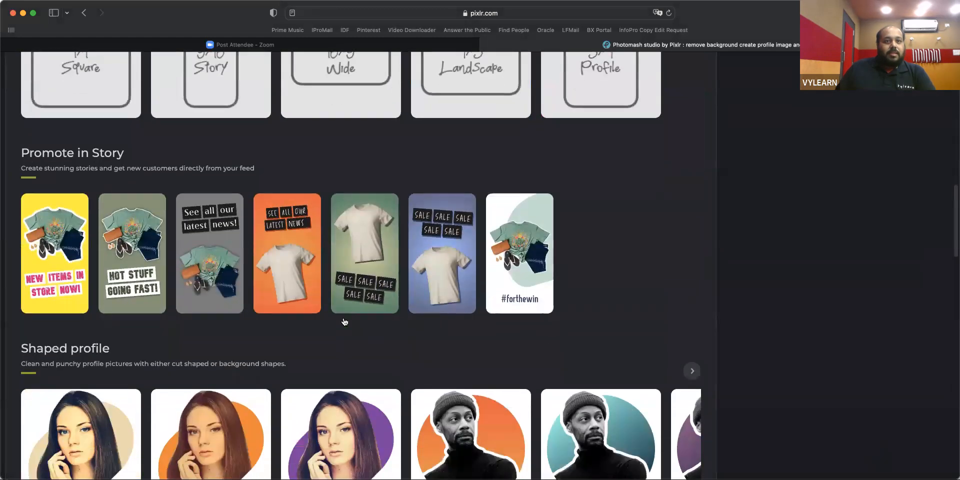
{"action": "left_click", "coordinate": [344, 316]}
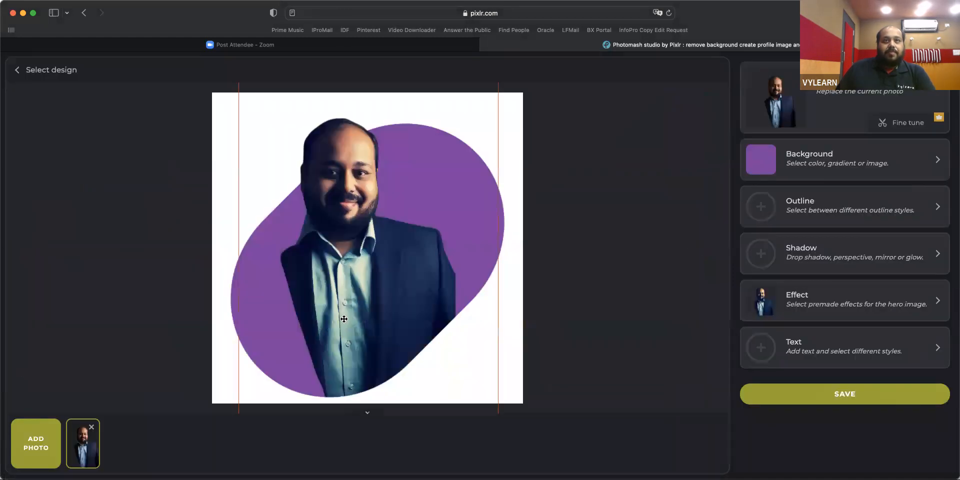
Step: Move the man's cutout down toward the lower-left part of the purple shape
{"action": "left_click_drag", "start_coordinate": [306, 254], "coordinate": [297, 279]}
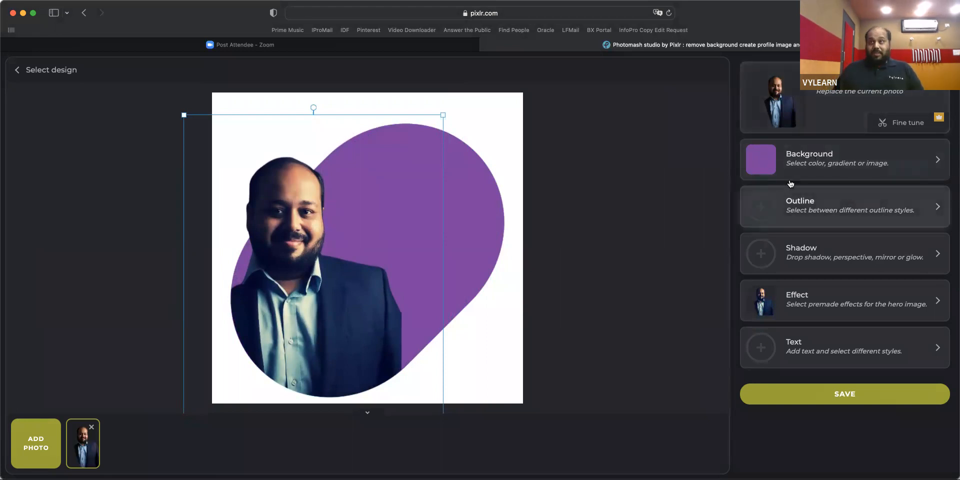
{"action": "left_click", "coordinate": [442, 206]}
{"action": "left_click", "coordinate": [328, 219]}
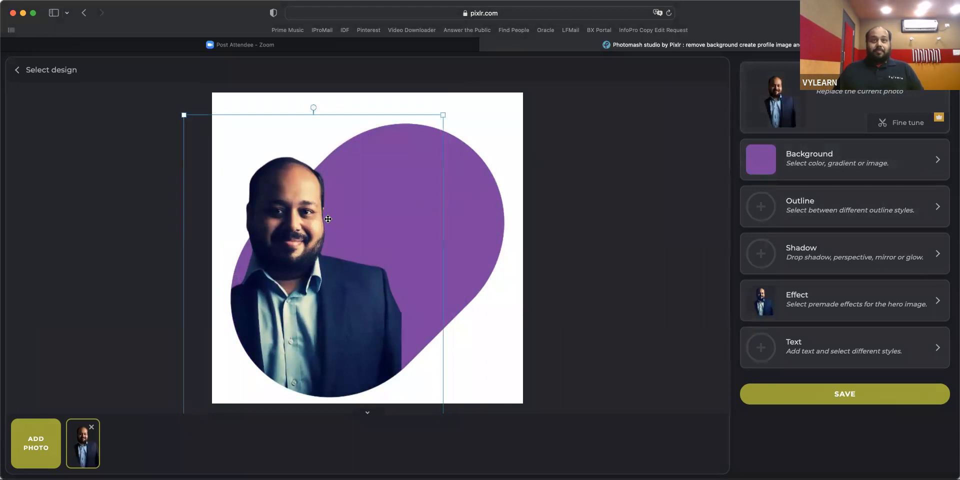
Step: Change the background shape's colour from purple to a deep pink, #D1256B
{"action": "left_click", "coordinate": [772, 164]}
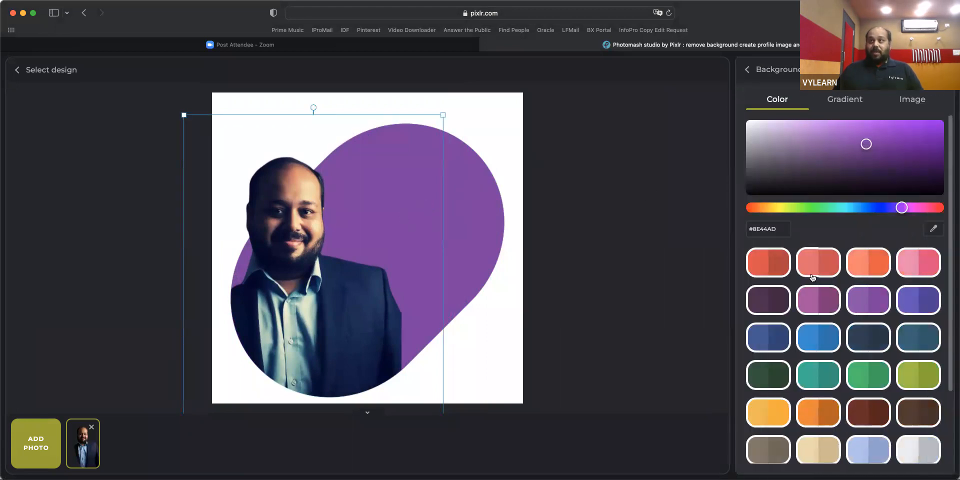
{"action": "left_click", "coordinate": [932, 265]}
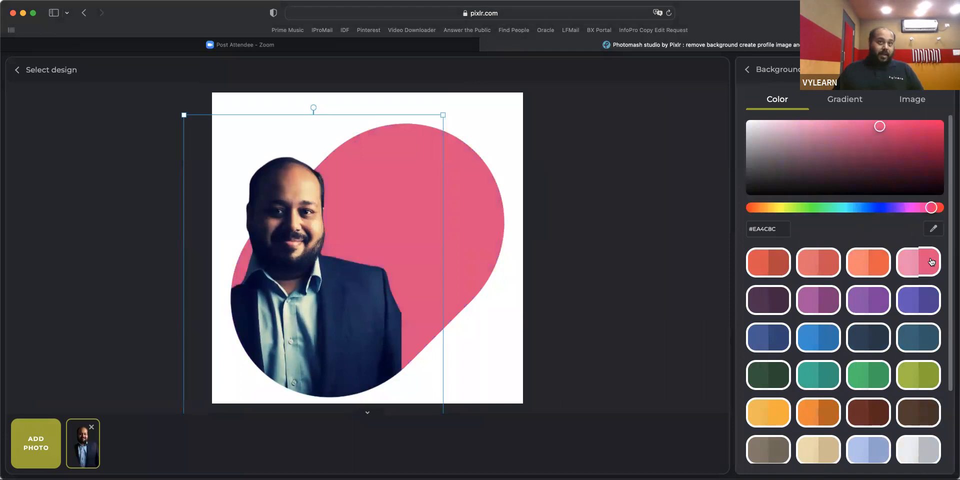
{"action": "left_click_drag", "start_coordinate": [860, 172], "coordinate": [908, 134]}
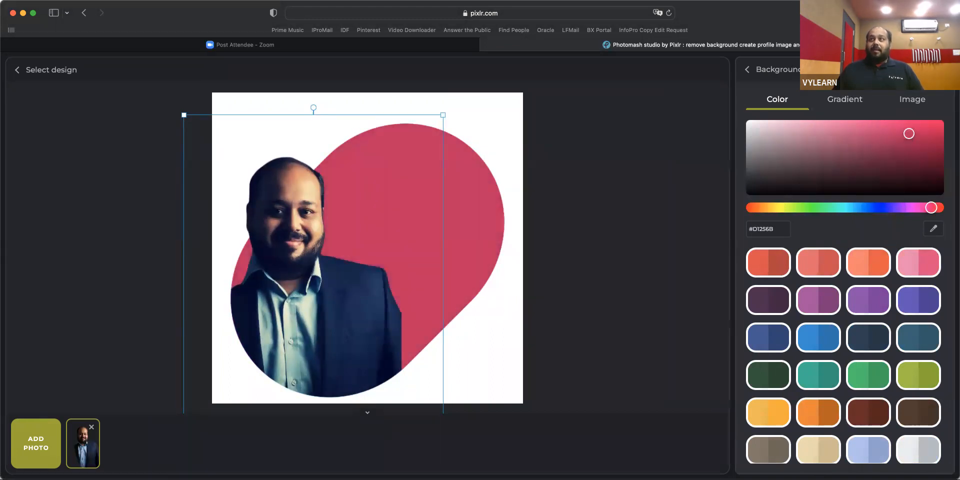
{"action": "left_click", "coordinate": [798, 75]}
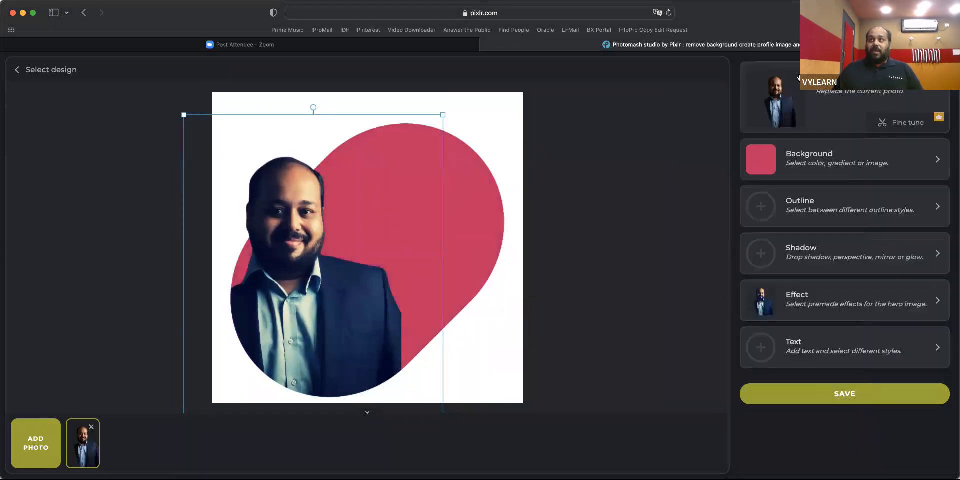
Step: Try the pink and green outlines around the man's cutout and settle on the golden-yellow outline
{"action": "left_click", "coordinate": [837, 213]}
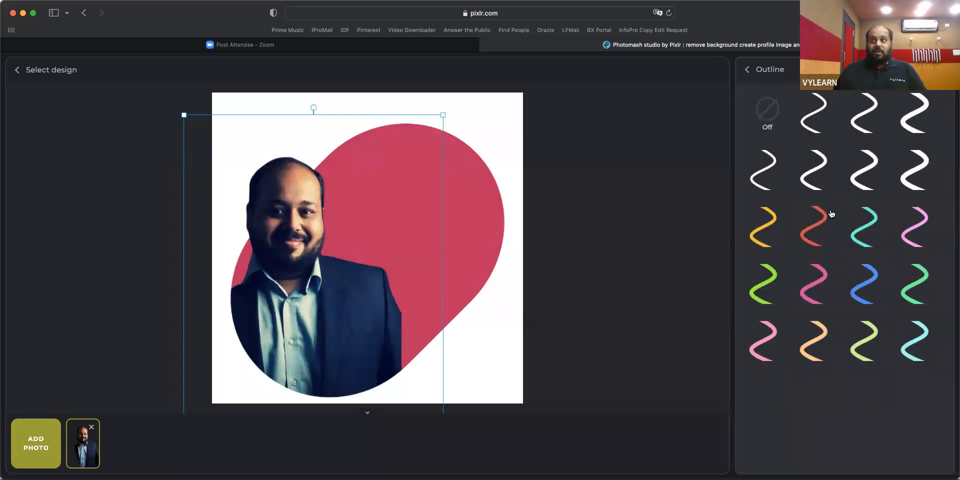
{"action": "left_click", "coordinate": [815, 277]}
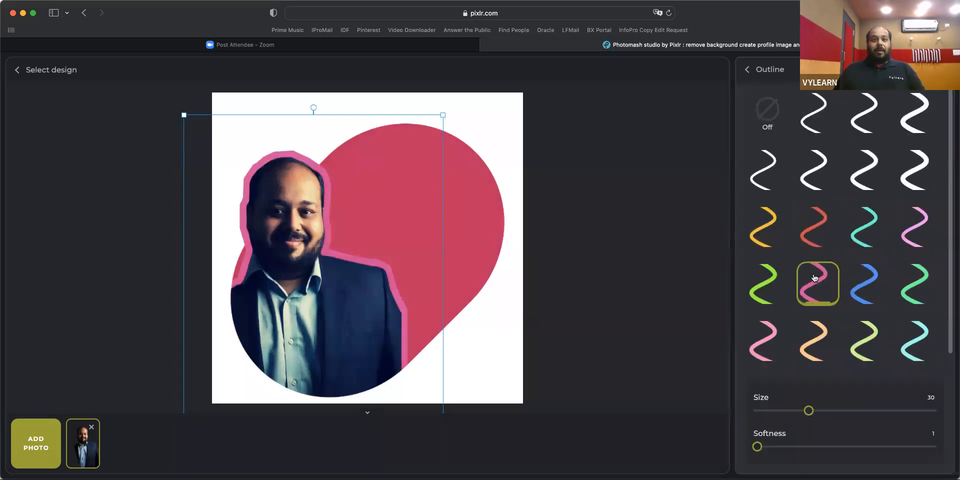
{"action": "left_click", "coordinate": [763, 281]}
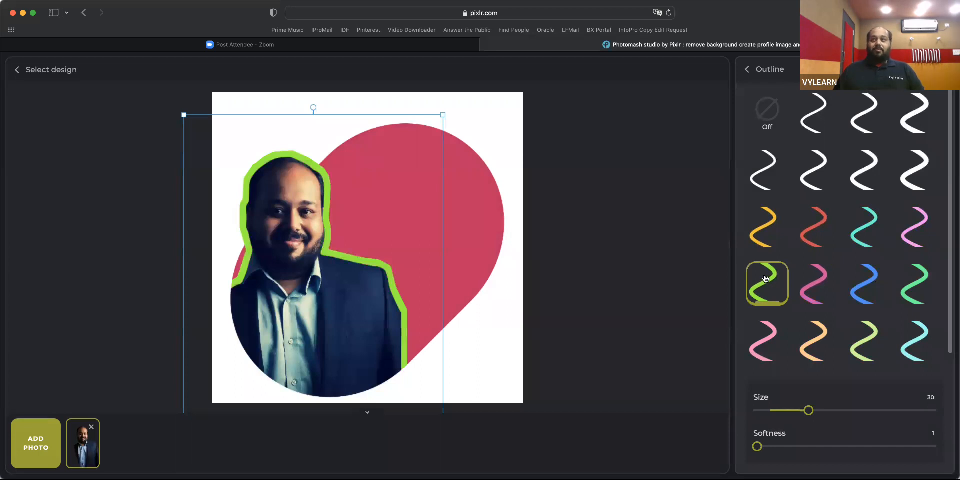
{"action": "left_click", "coordinate": [769, 241]}
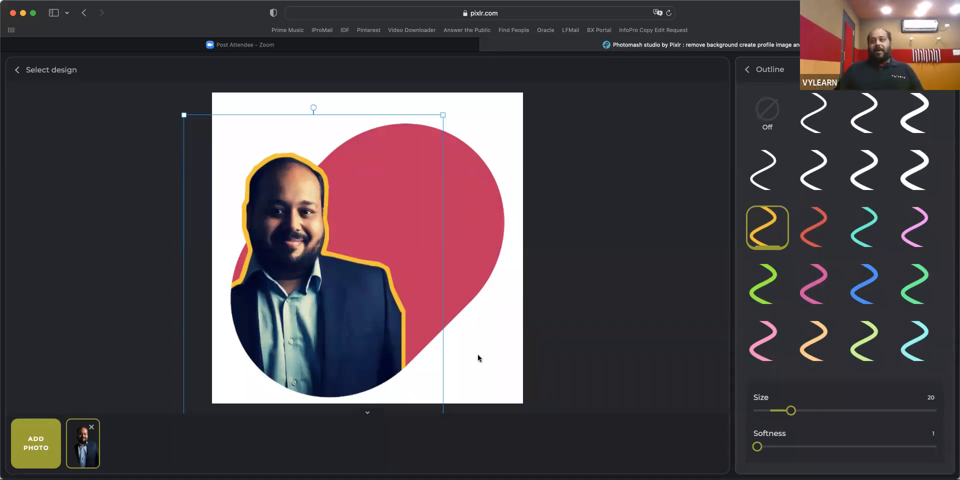
{"action": "left_click", "coordinate": [755, 70]}
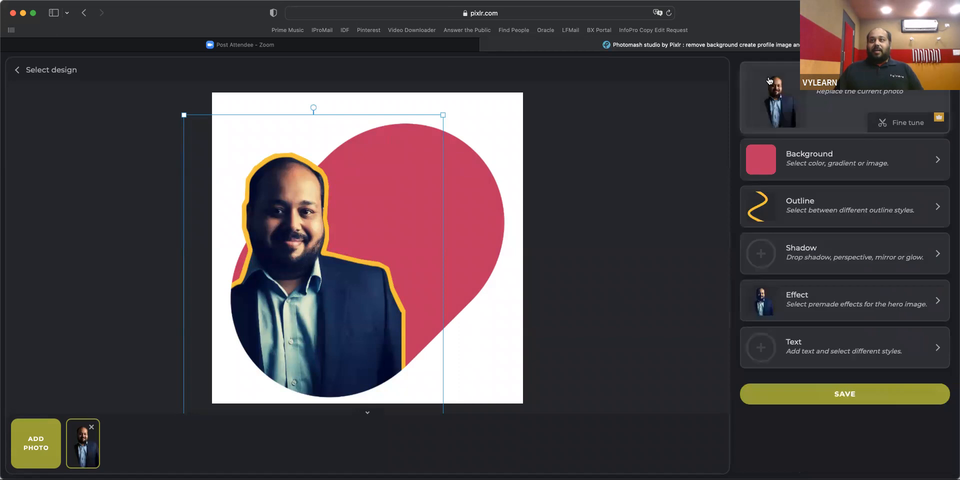
Step: Try a soft drop shadow and a red offset shadow on the portrait, with distance about 39 and direction about 114.4
{"action": "left_click", "coordinate": [832, 257]}
{"action": "left_click", "coordinate": [819, 119]}
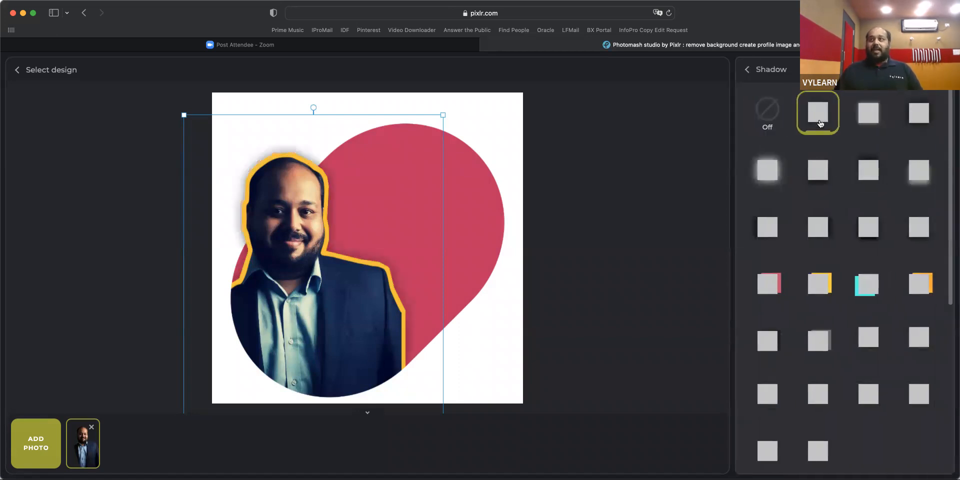
{"action": "left_click", "coordinate": [752, 289]}
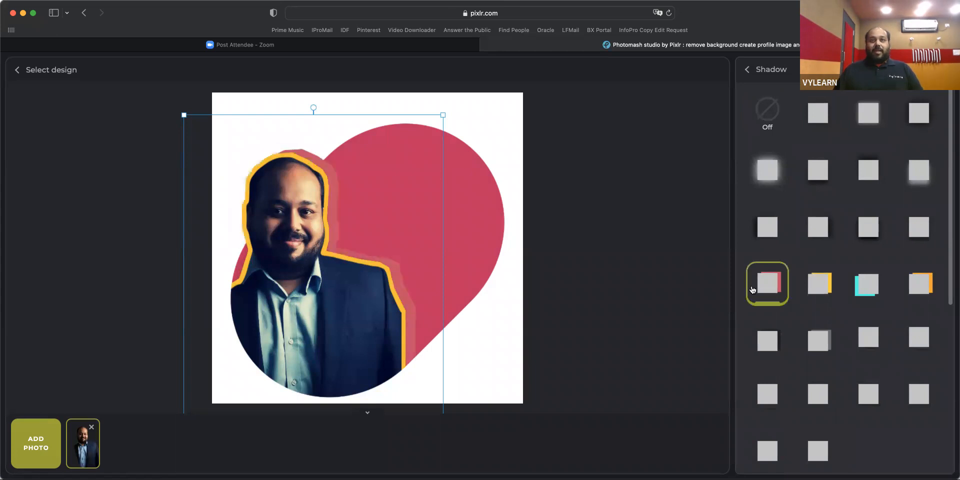
{"action": "scroll", "coordinate": [790, 217], "scroll_direction": "down", "scroll_amount": 5}
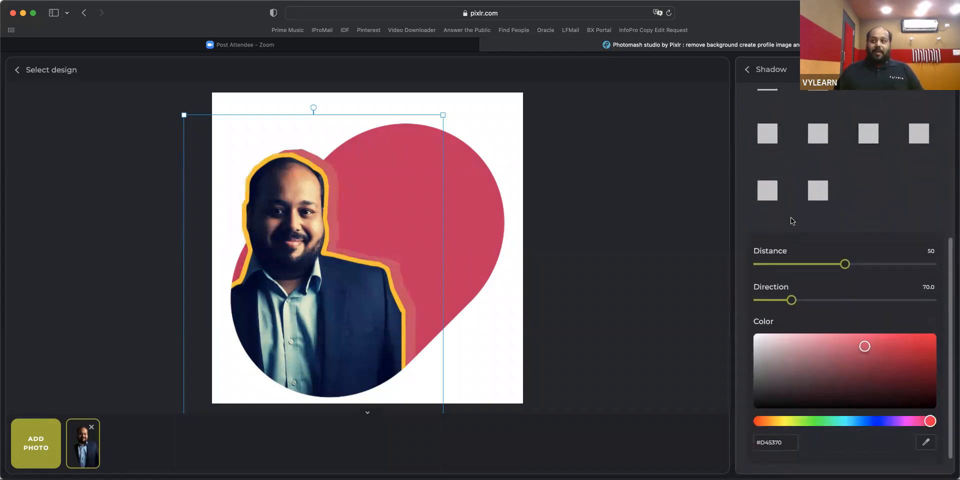
{"action": "mouse_move", "coordinate": [845, 263]}
{"action": "left_mouse_down"}
{"action": "mouse_move", "coordinate": [791, 266]}
{"action": "mouse_move", "coordinate": [828, 268]}
{"action": "left_mouse_up"}
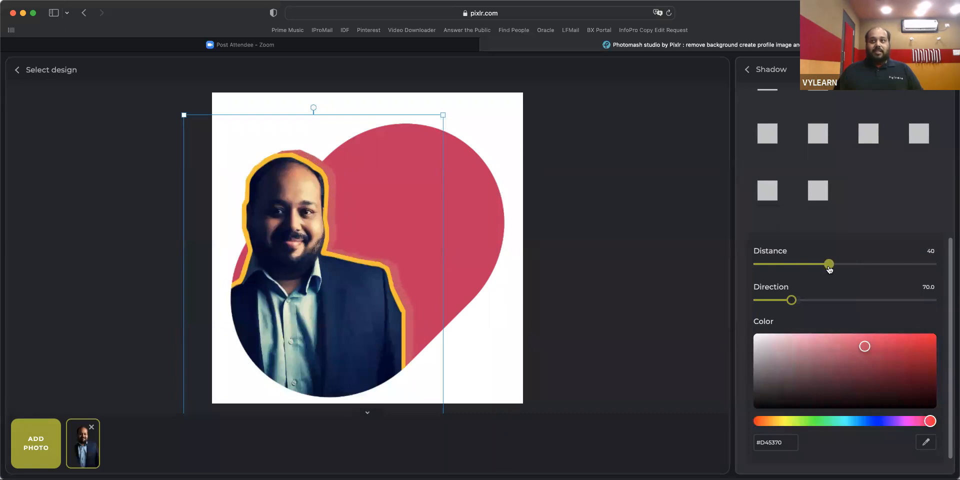
{"action": "mouse_move", "coordinate": [800, 292]}
{"action": "left_click_drag", "start_coordinate": [798, 301], "coordinate": [814, 328]}
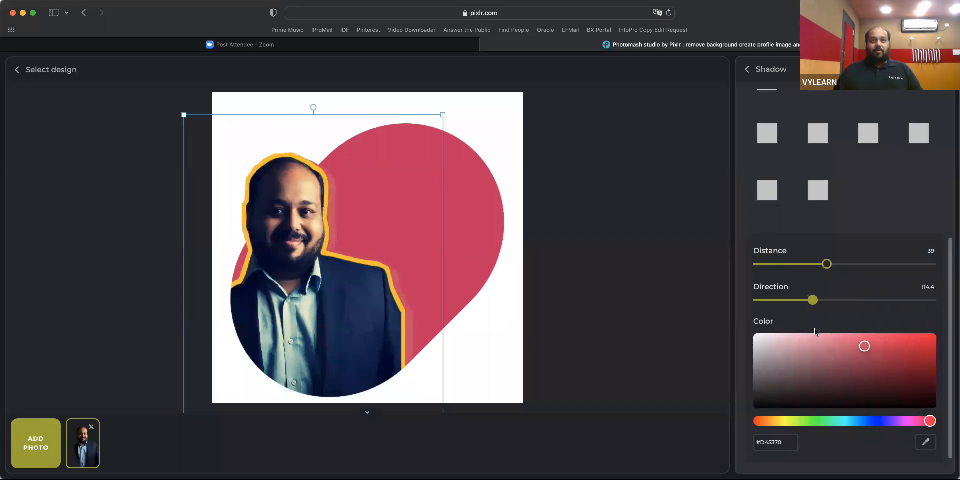
{"action": "left_click", "coordinate": [816, 264]}
Step: Compare the yellow offset shadow with the orange one and apply the orange shadow with a distance of 20
{"action": "scroll", "coordinate": [845, 252], "scroll_direction": "up", "scroll_amount": 4}
{"action": "scroll", "coordinate": [853, 248], "scroll_direction": "up", "scroll_amount": 1}
{"action": "left_click", "coordinate": [825, 225]}
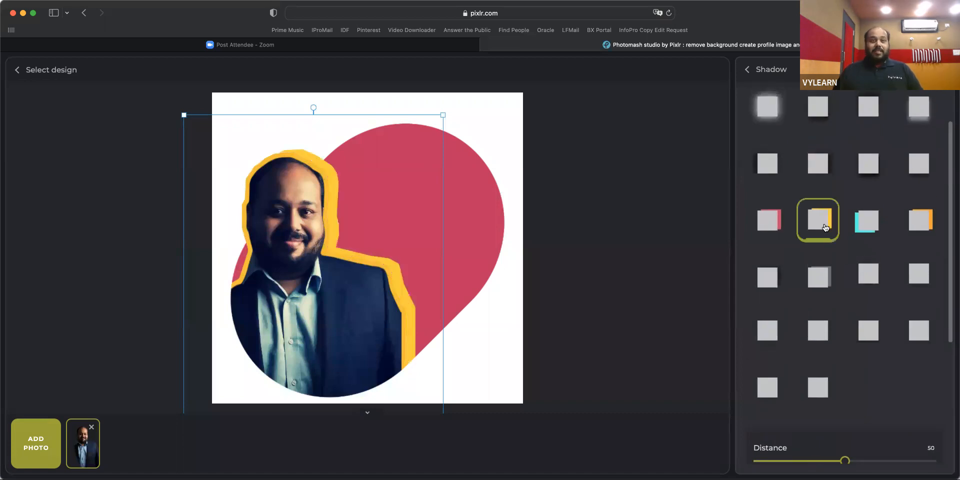
{"action": "left_click", "coordinate": [918, 220]}
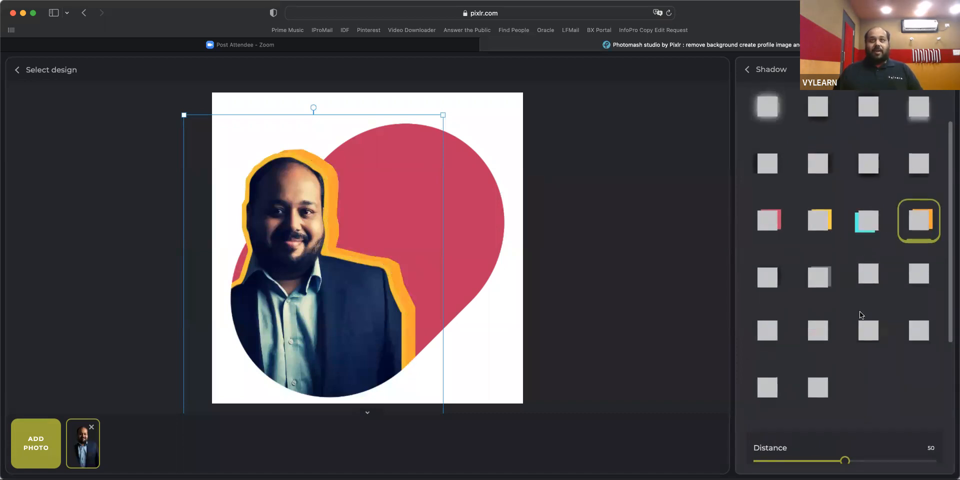
{"action": "left_click_drag", "start_coordinate": [844, 462], "coordinate": [794, 463]}
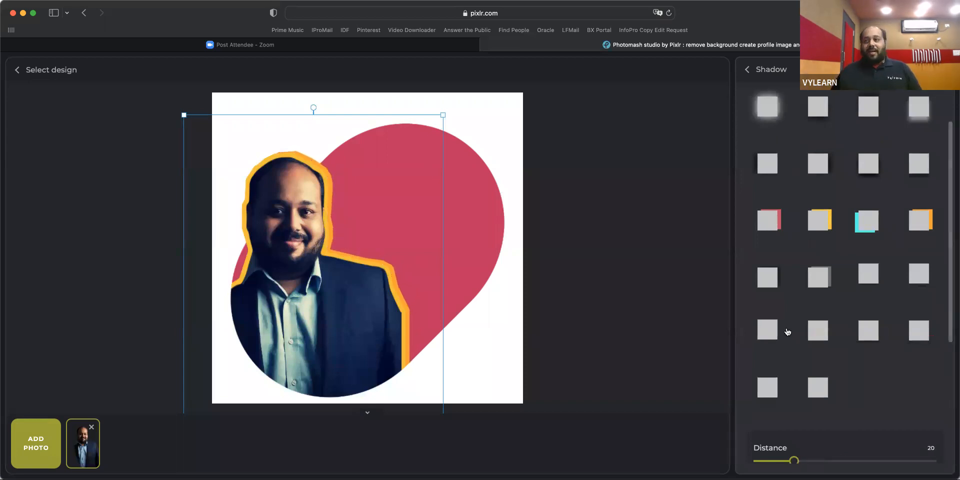
{"action": "scroll", "coordinate": [825, 332], "scroll_direction": "down", "scroll_amount": 4}
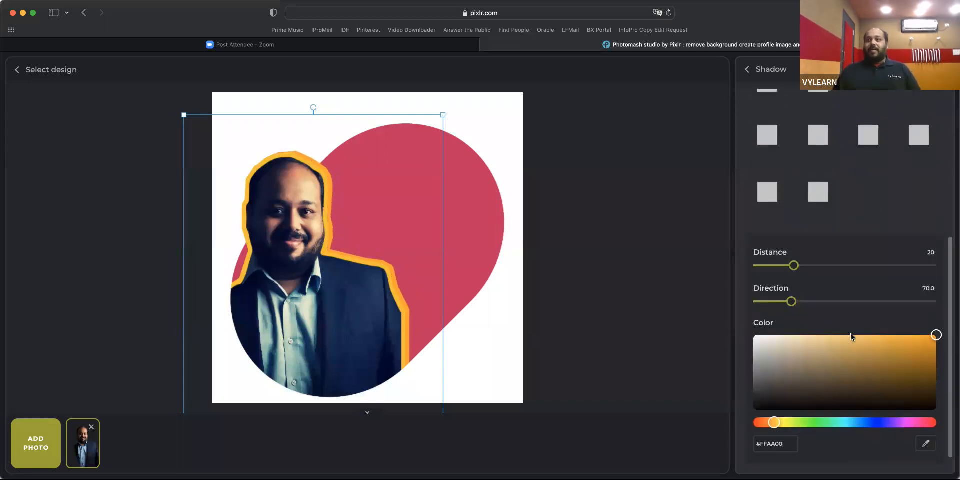
{"action": "left_click", "coordinate": [765, 70]}
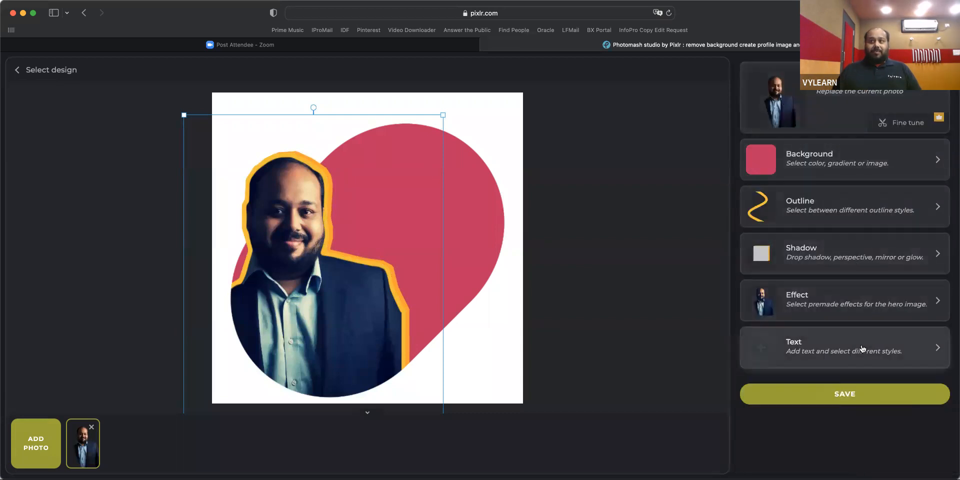
Step: Preview the Auto Fix, Fellowing, Yenely and Stinker effects on the portrait and apply the Melissa effect
{"action": "left_click", "coordinate": [862, 307]}
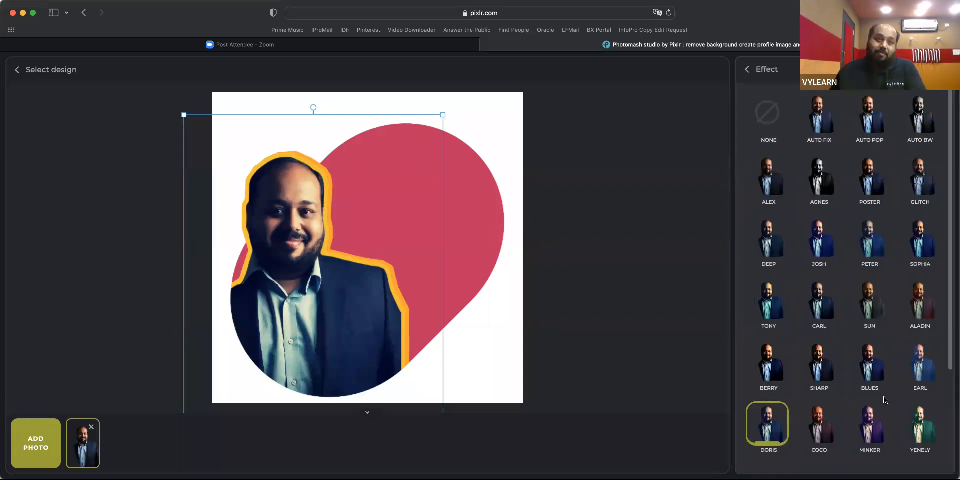
{"action": "scroll", "coordinate": [881, 403], "scroll_direction": "down", "scroll_amount": 3}
{"action": "scroll", "coordinate": [880, 403], "scroll_direction": "up", "scroll_amount": 3}
{"action": "left_click", "coordinate": [805, 114]}
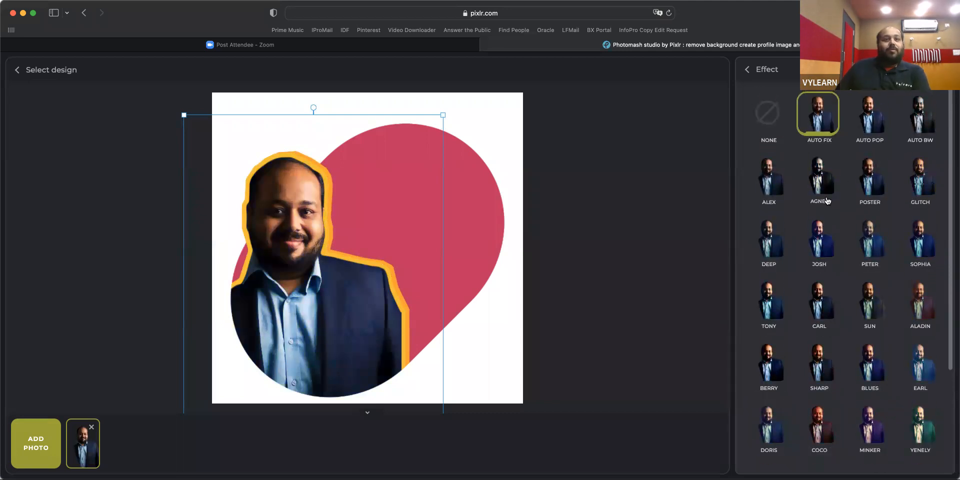
{"action": "scroll", "coordinate": [895, 350], "scroll_direction": "down", "scroll_amount": 3}
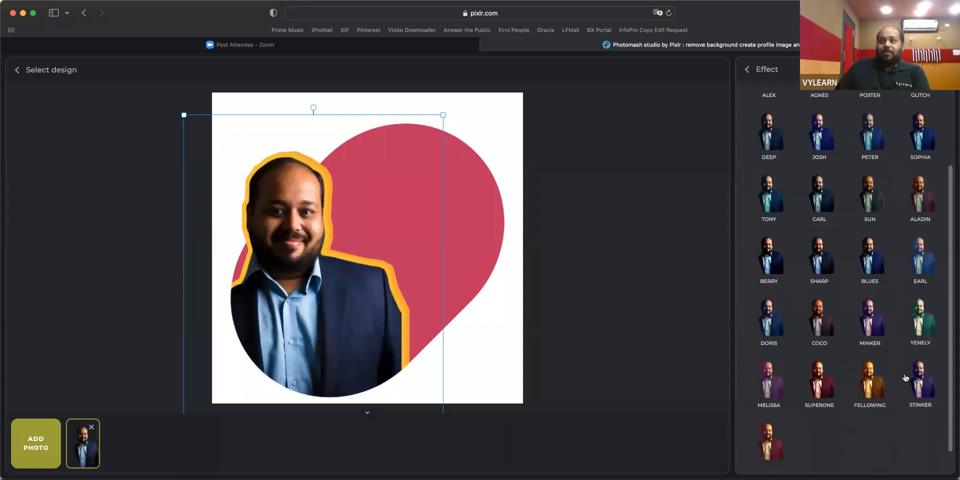
{"action": "left_click", "coordinate": [870, 390]}
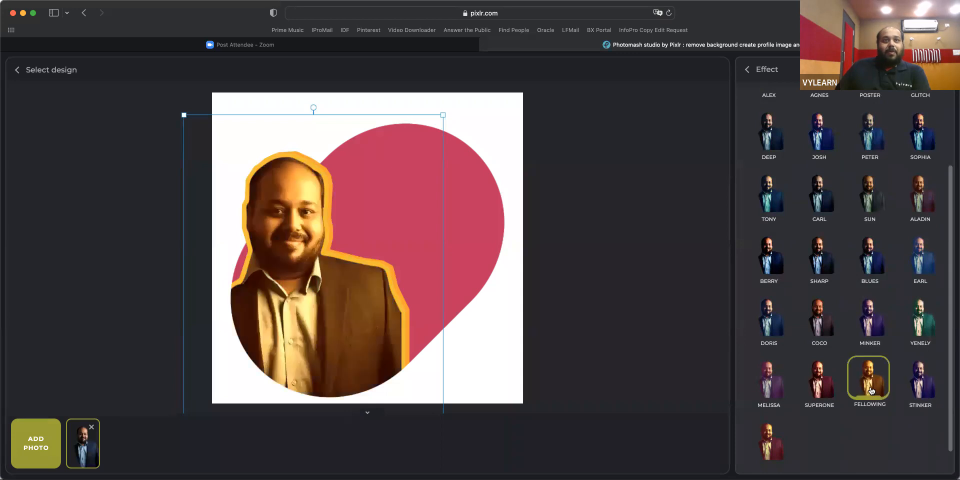
{"action": "left_click", "coordinate": [918, 332]}
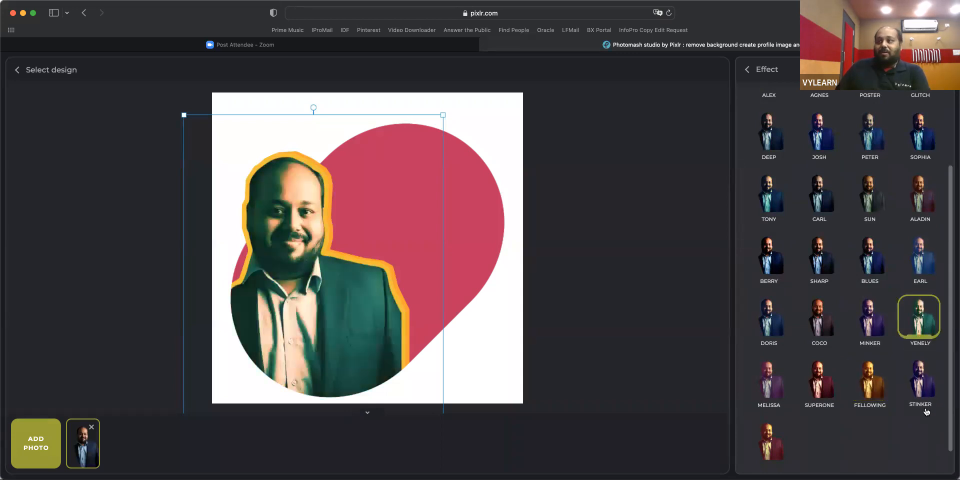
{"action": "left_click", "coordinate": [926, 392]}
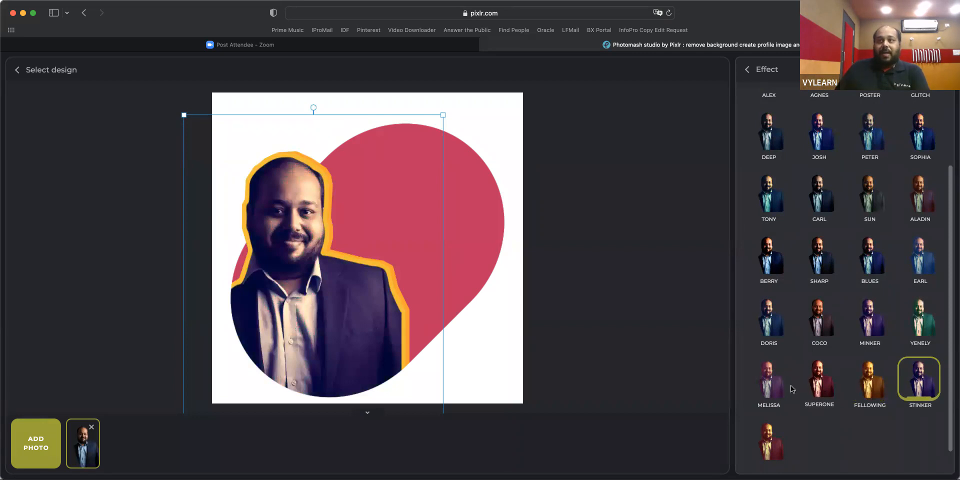
{"action": "left_click", "coordinate": [775, 385]}
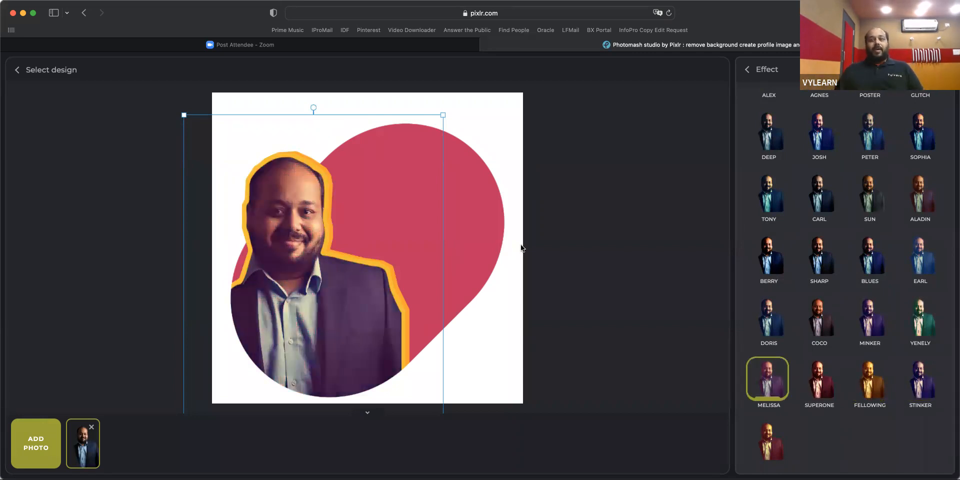
{"action": "left_click", "coordinate": [760, 73]}
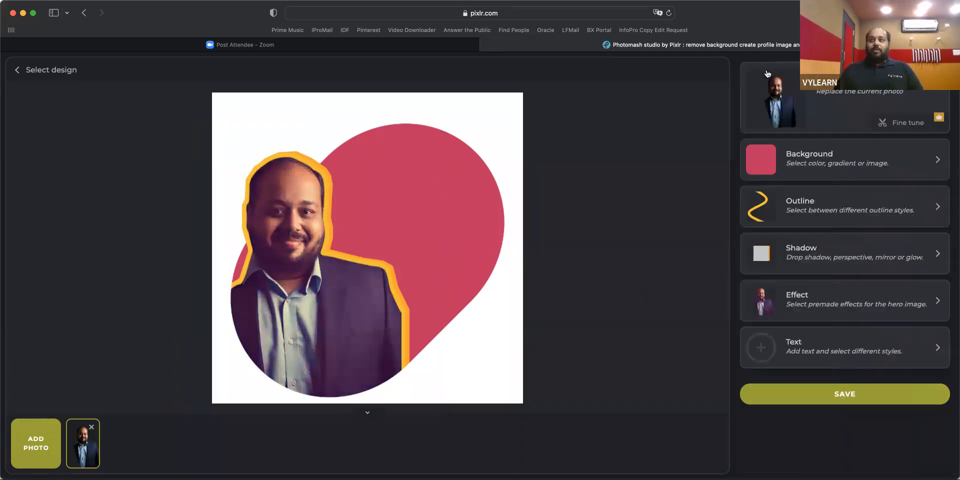
Step: Add a white caption reading "Coffee with" followed by the presenter's name and place it near the picture's upper edge
{"action": "left_click", "coordinate": [844, 359]}
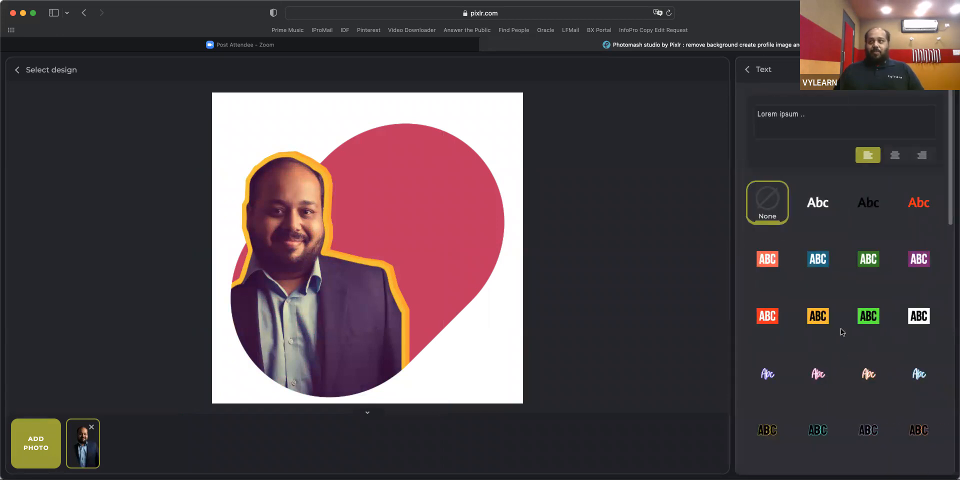
{"action": "triple_click", "coordinate": [803, 116]}
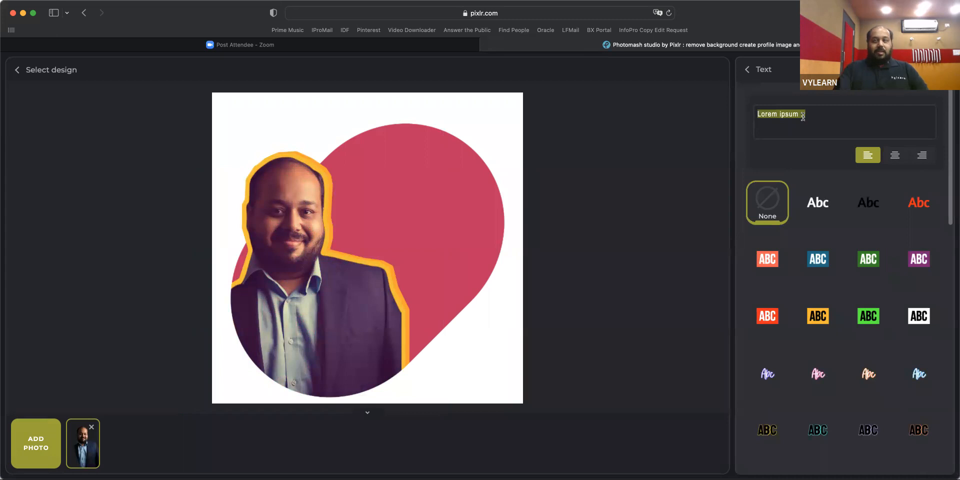
{"action": "type", "text": "Coffee wi"}
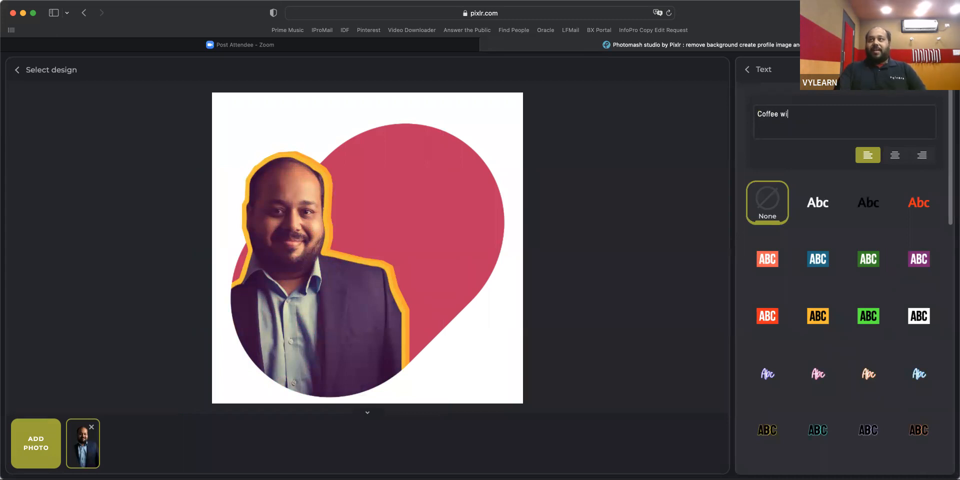
{"action": "type", "text": "th Vythee"}
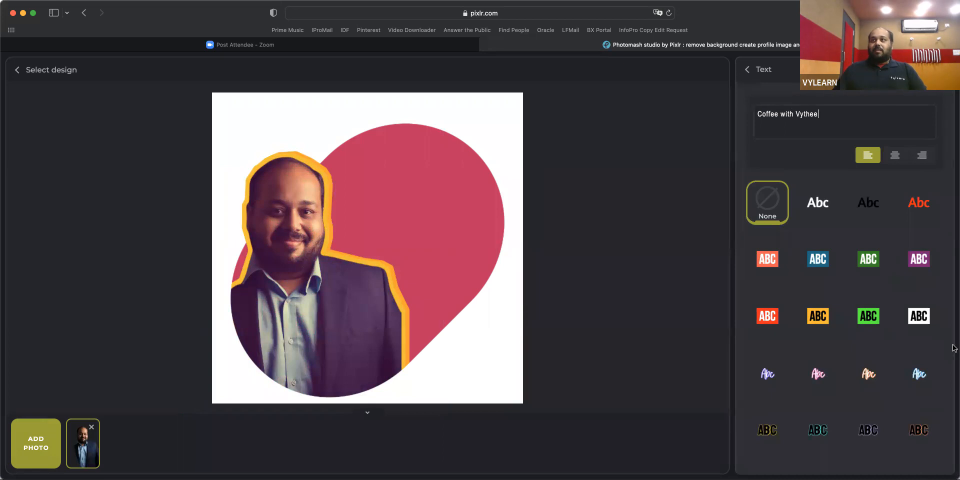
{"action": "left_click", "coordinate": [830, 213]}
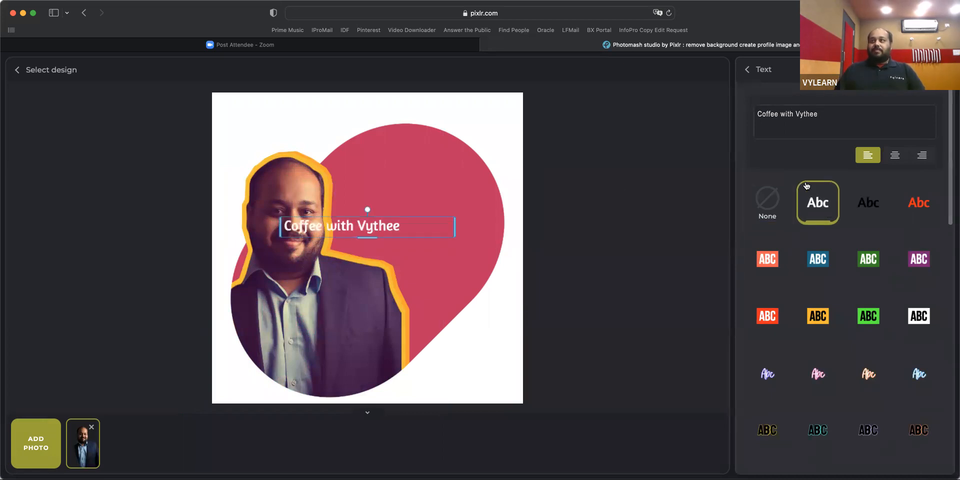
{"action": "left_click_drag", "start_coordinate": [358, 229], "coordinate": [376, 126]}
Step: Try the plain black and purple handwritten styles on the caption, enlarging the purple version and moving it beside the man's head
{"action": "left_click", "coordinate": [874, 205]}
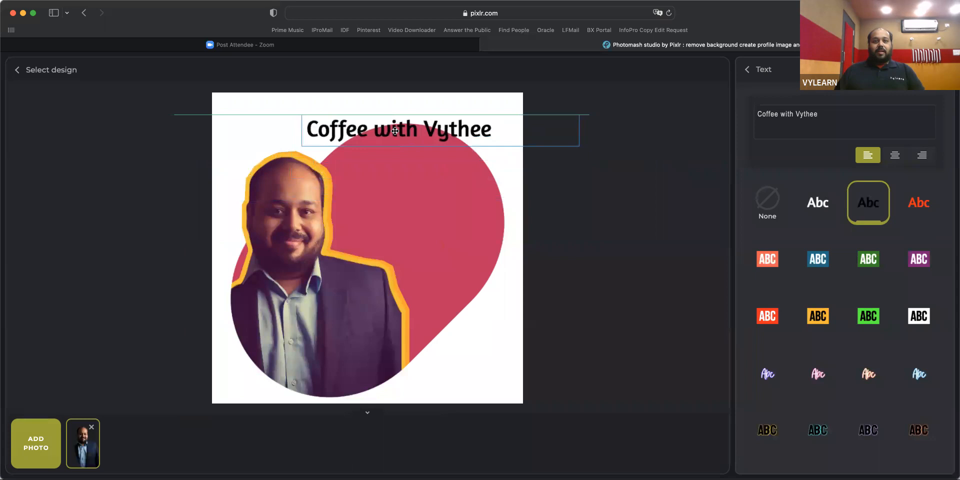
{"action": "scroll", "coordinate": [872, 296], "scroll_direction": "down", "scroll_amount": 5}
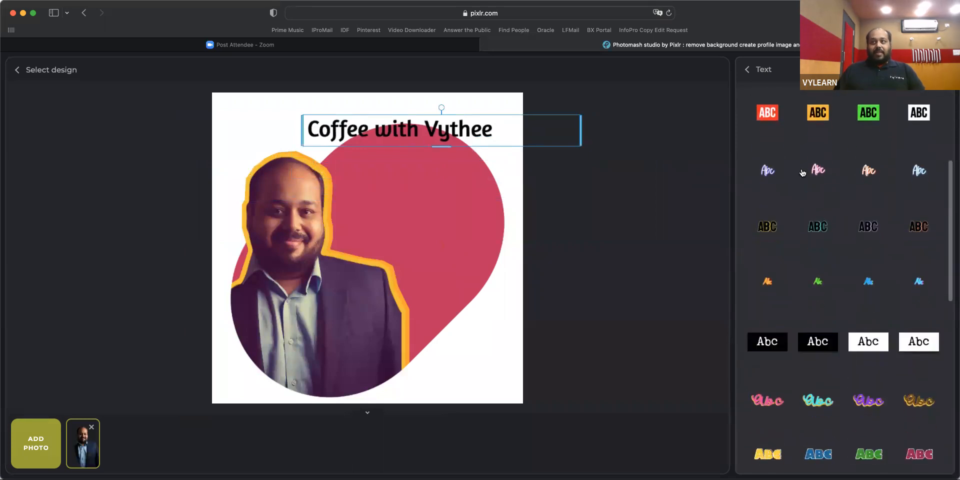
{"action": "left_click", "coordinate": [767, 169]}
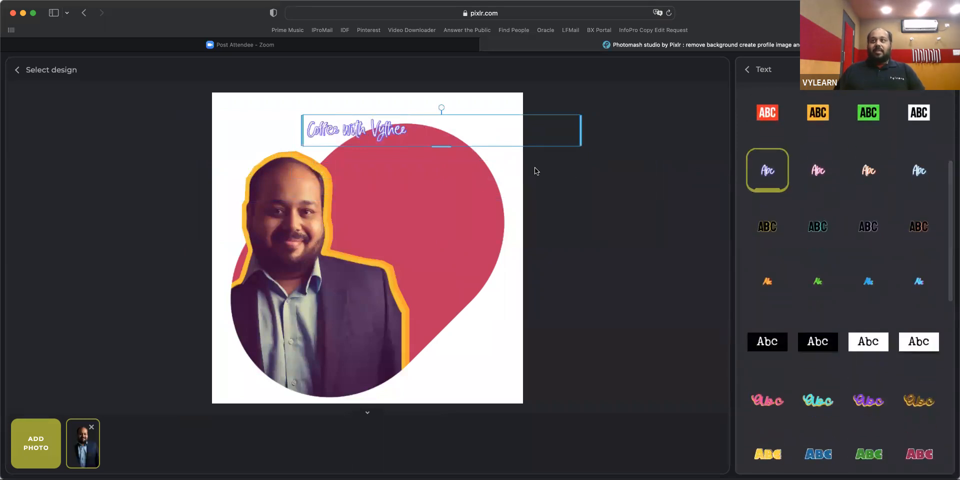
{"action": "left_click_drag", "start_coordinate": [437, 146], "coordinate": [439, 172]}
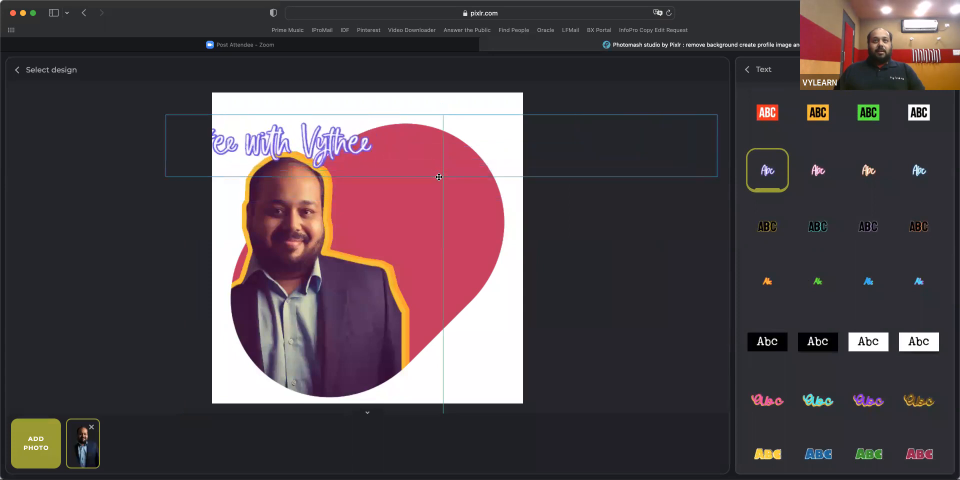
{"action": "left_click_drag", "start_coordinate": [361, 148], "coordinate": [462, 142]}
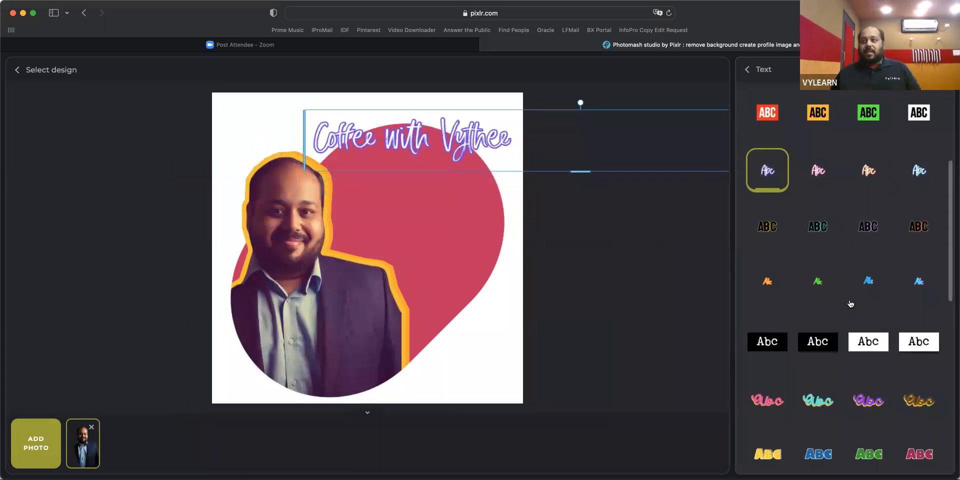
Step: Apply the pink dark-outlined style to the caption, then shrink and reposition it to fit above the teardrop shape
{"action": "scroll", "coordinate": [848, 307], "scroll_direction": "down", "scroll_amount": 3}
{"action": "scroll", "coordinate": [850, 303], "scroll_direction": "down", "scroll_amount": 10}
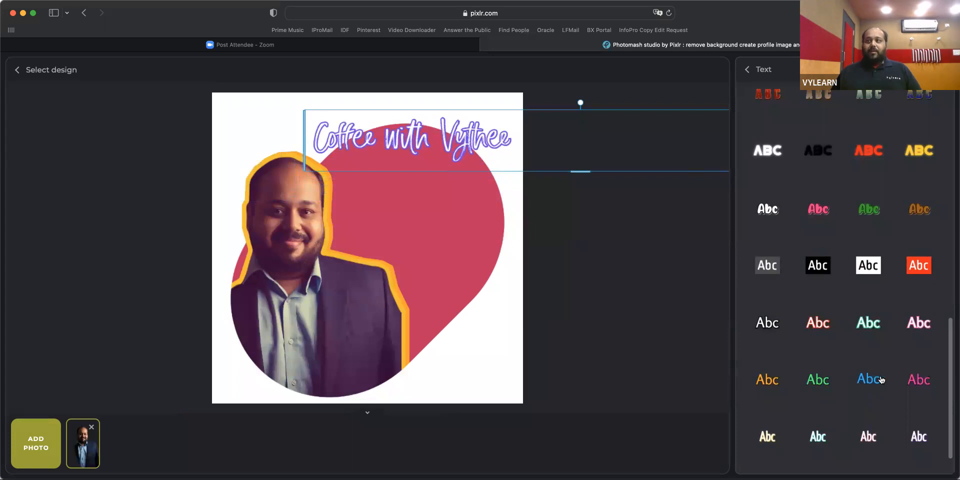
{"action": "left_click", "coordinate": [920, 386]}
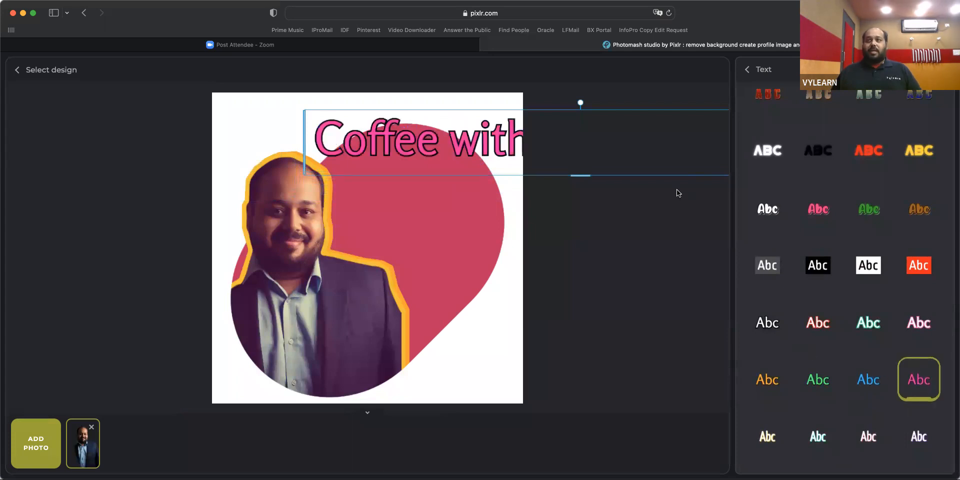
{"action": "left_click_drag", "start_coordinate": [578, 171], "coordinate": [578, 141]}
{"action": "left_click_drag", "start_coordinate": [501, 134], "coordinate": [360, 128]}
{"action": "left_click", "coordinate": [591, 196]}
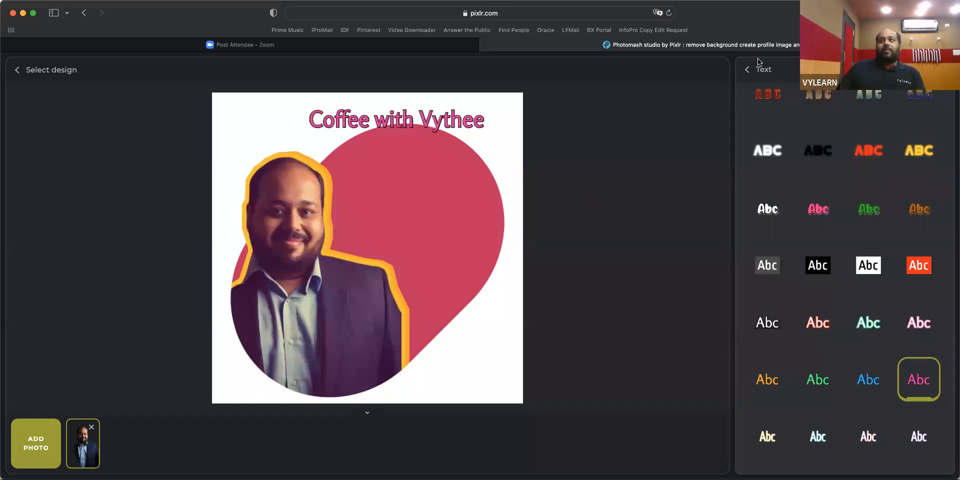
{"action": "left_click", "coordinate": [747, 70]}
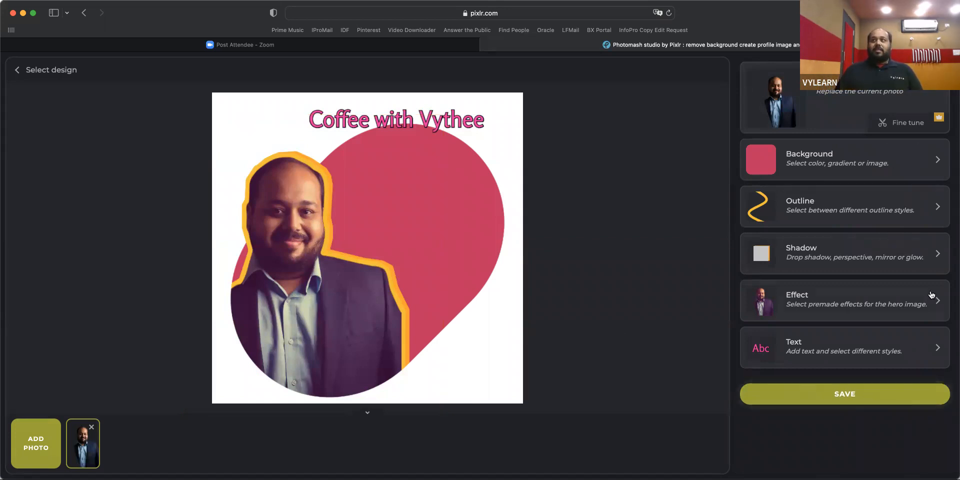
{"action": "left_click", "coordinate": [890, 13]}
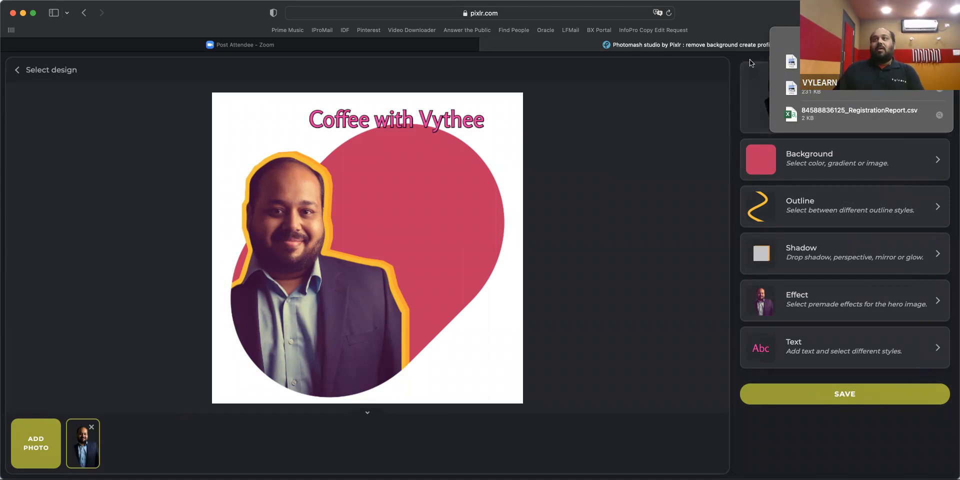
{"action": "left_click", "coordinate": [709, 111]}
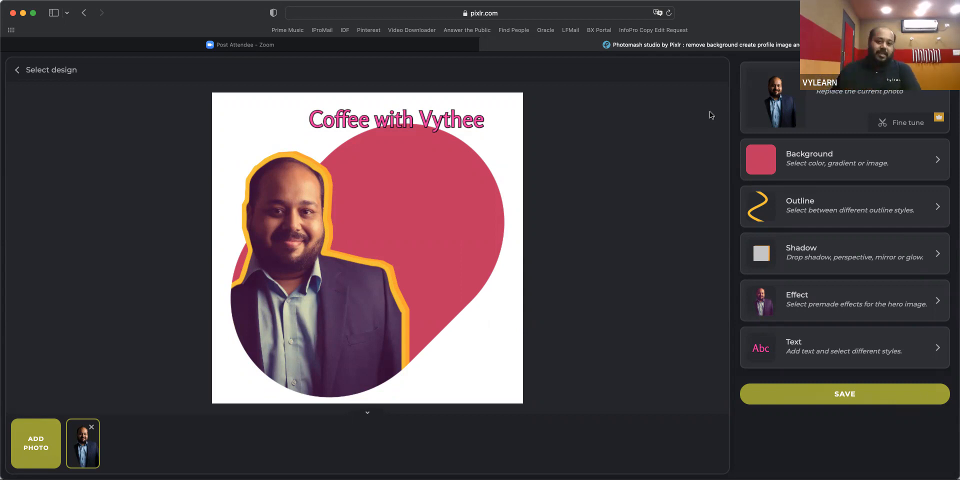
Step: Switch to the orange circle design from the Shaped profile templates and shift the portrait toward the circle's lower left
{"action": "left_click", "coordinate": [39, 64]}
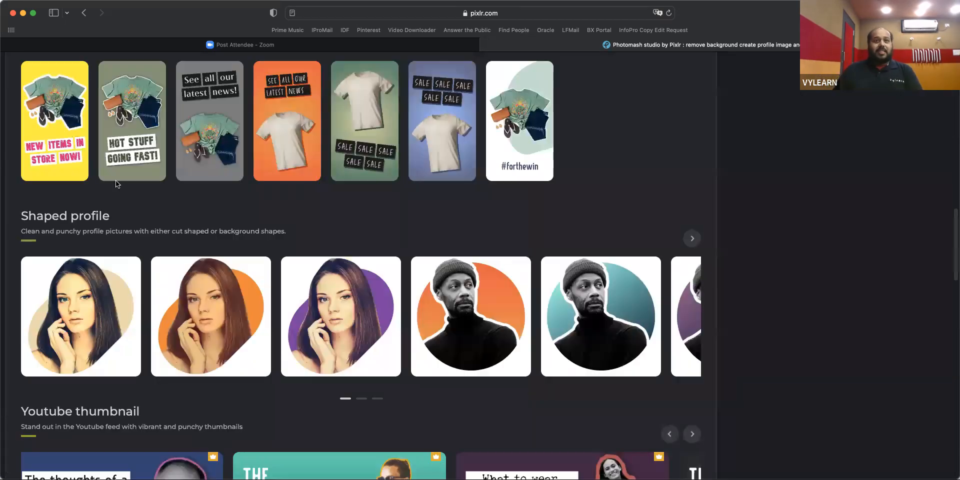
{"action": "scroll", "coordinate": [484, 188], "scroll_direction": "down", "scroll_amount": 3}
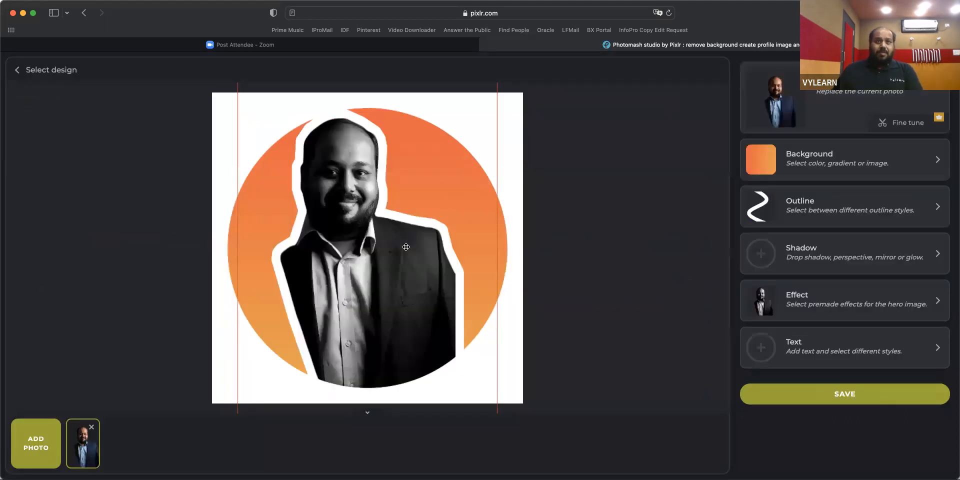
{"action": "left_click_drag", "start_coordinate": [340, 302], "coordinate": [336, 304]}
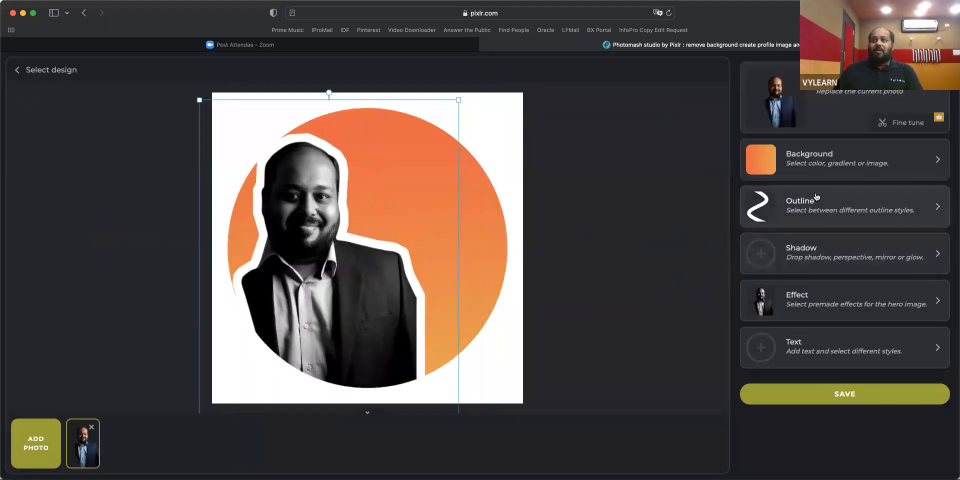
Step: Apply the golden-yellow outline to the black-and-white portrait
{"action": "left_click", "coordinate": [802, 202]}
{"action": "left_click", "coordinate": [768, 238]}
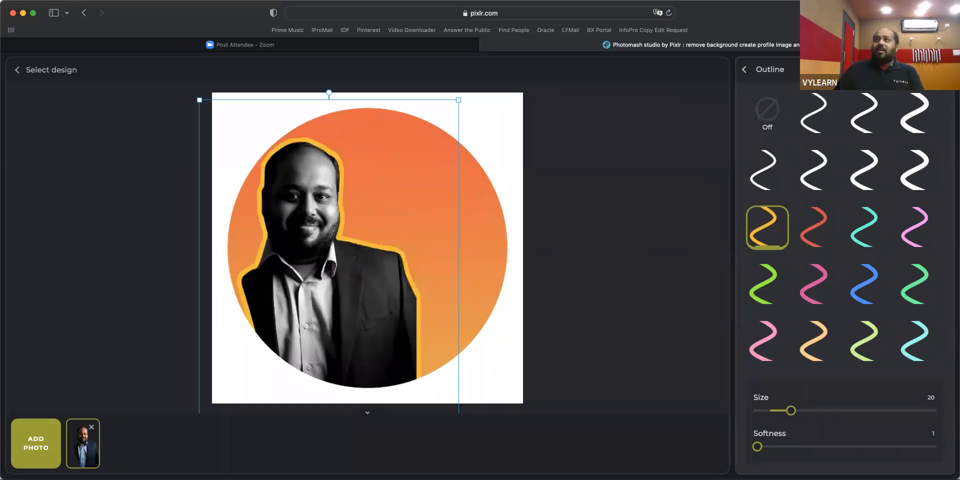
{"action": "left_click", "coordinate": [777, 70]}
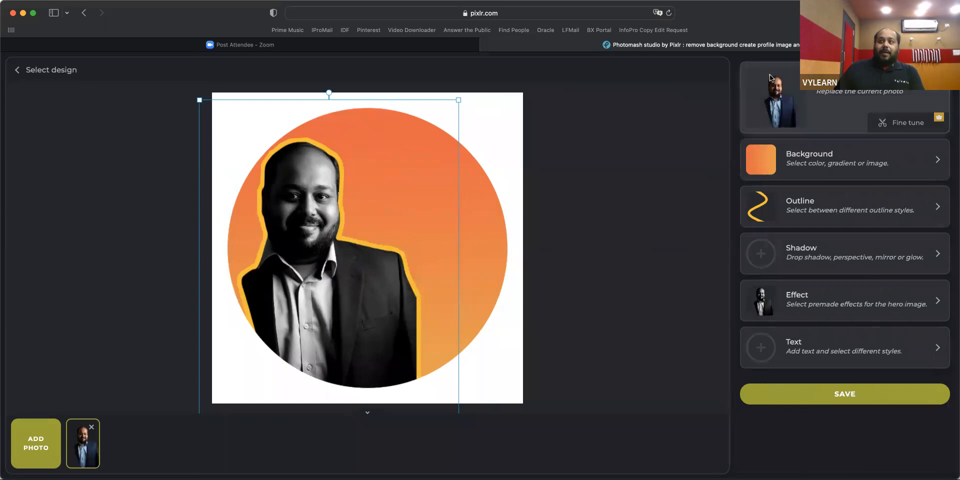
Step: Return to the design templates and start a new 1x1 Square design from scratch
{"action": "left_click", "coordinate": [59, 77]}
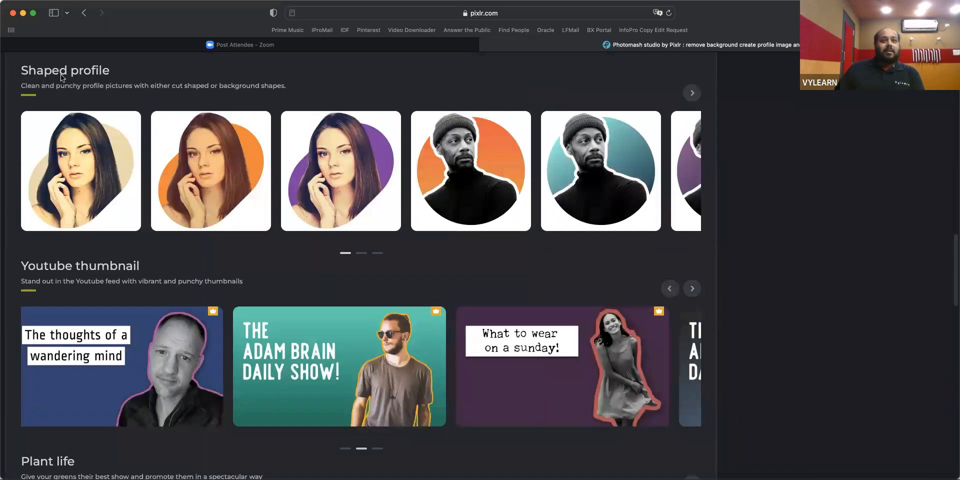
{"action": "scroll", "coordinate": [444, 169], "scroll_direction": "up", "scroll_amount": 5}
{"action": "scroll", "coordinate": [444, 169], "scroll_direction": "up", "scroll_amount": 4}
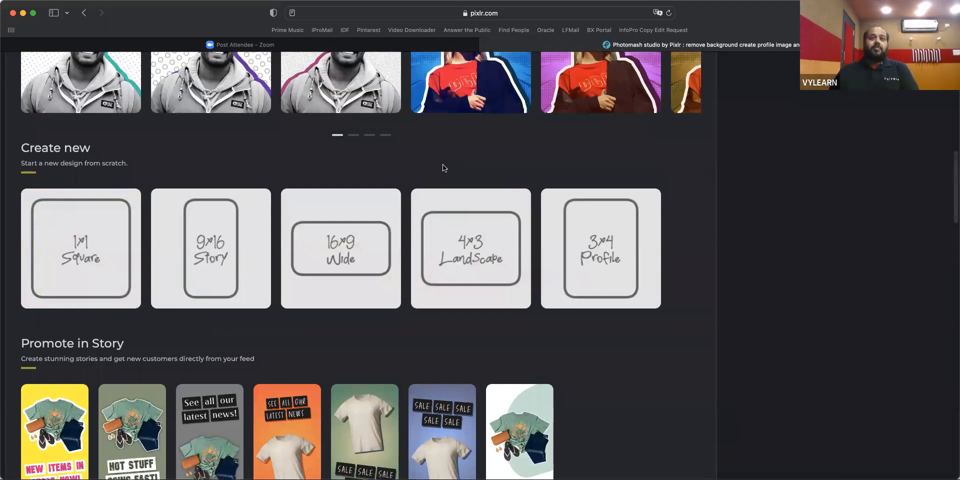
{"action": "scroll", "coordinate": [443, 168], "scroll_direction": "up", "scroll_amount": 7}
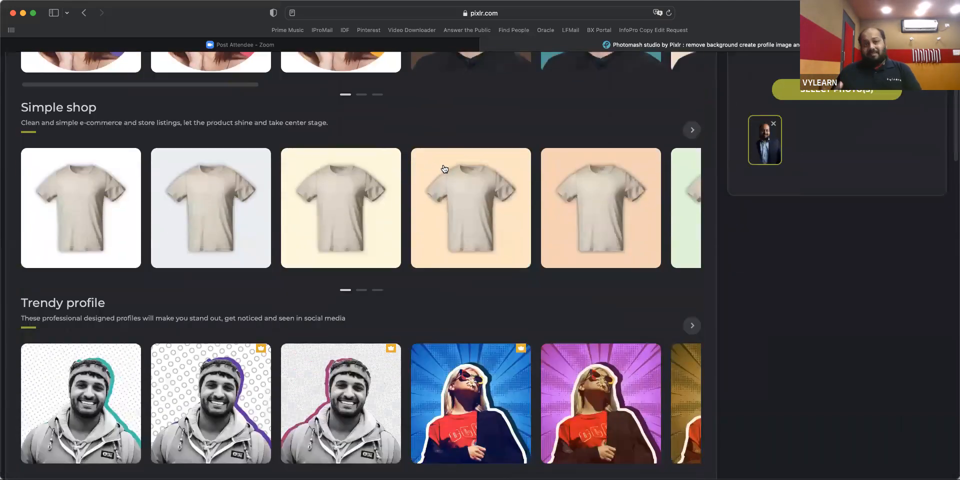
{"action": "scroll", "coordinate": [444, 169], "scroll_direction": "down", "scroll_amount": 7}
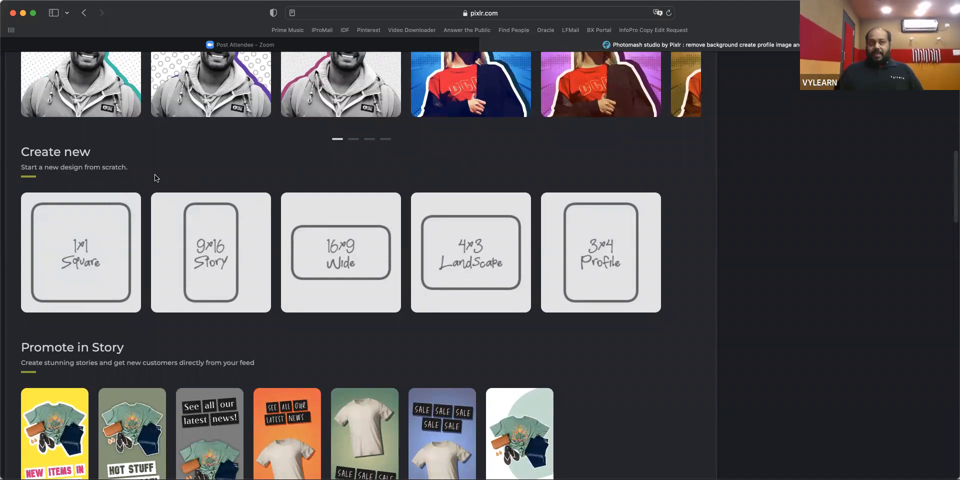
{"action": "left_click", "coordinate": [85, 260]}
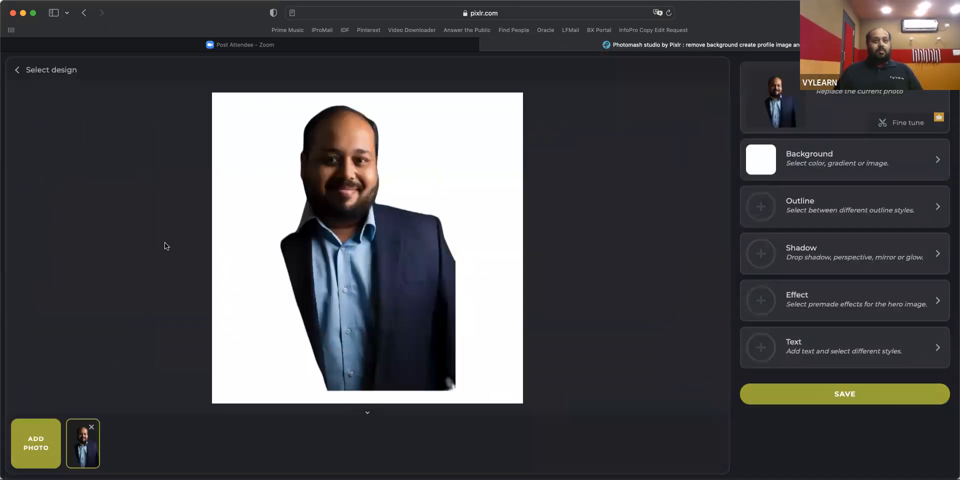
Step: Compare coral #EC5252 and yellow-orange gradient backgrounds, apply the pink sunburst image, and move the portrait to the canvas's lower-left corner
{"action": "left_click", "coordinate": [745, 158]}
{"action": "left_click", "coordinate": [779, 273]}
{"action": "left_click", "coordinate": [755, 251]}
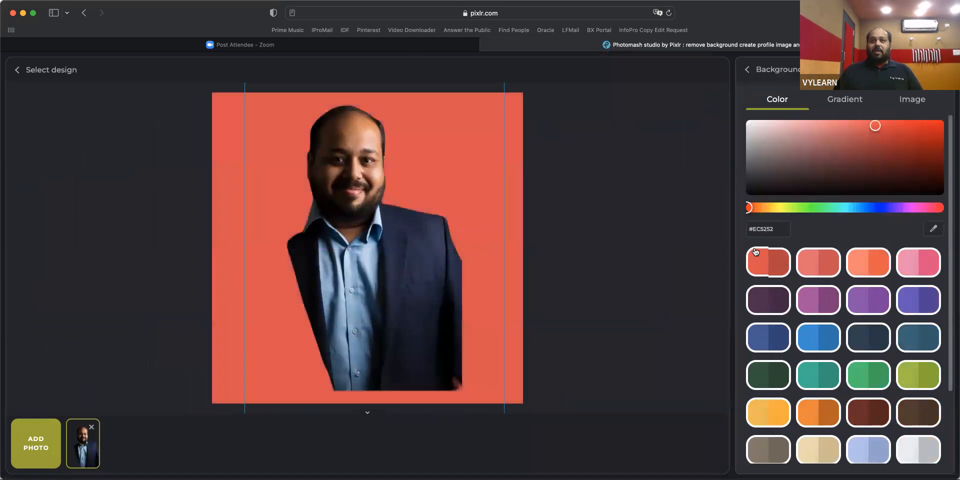
{"action": "left_click", "coordinate": [847, 99]}
{"action": "left_click", "coordinate": [860, 162]}
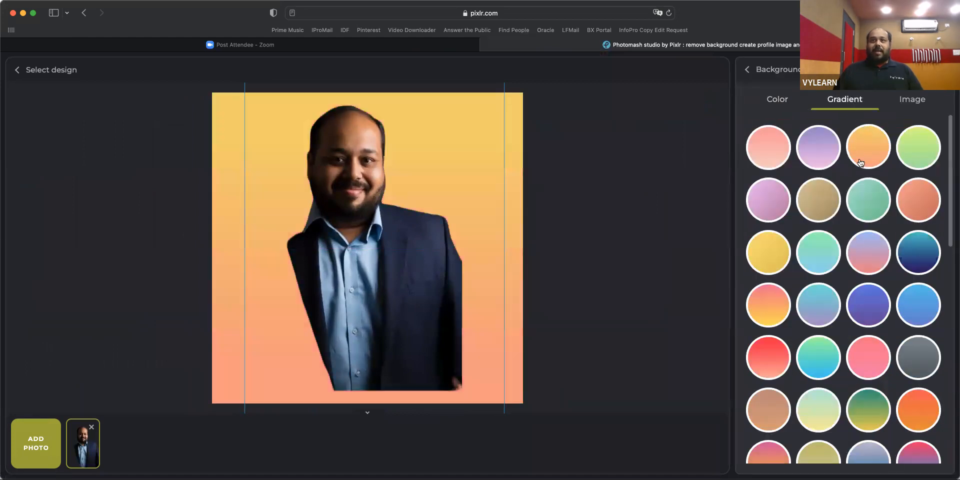
{"action": "left_click", "coordinate": [912, 99]}
{"action": "left_click", "coordinate": [912, 161]}
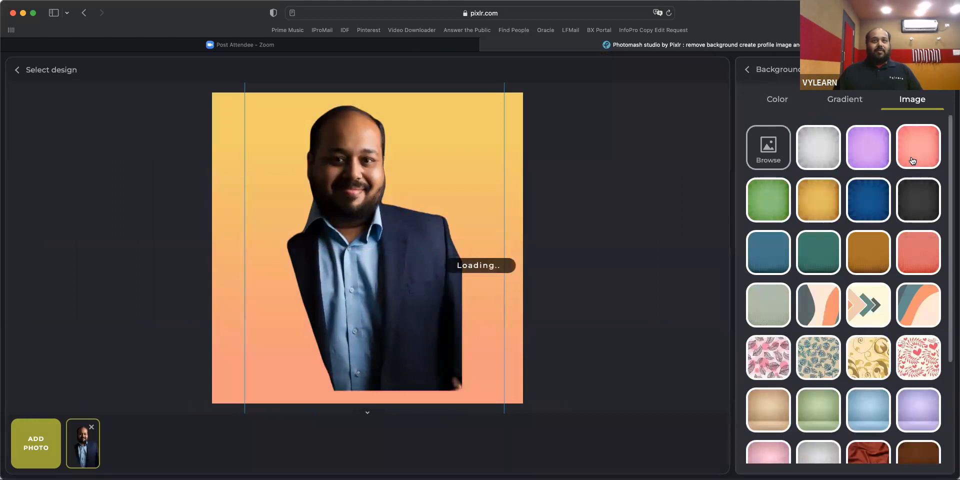
{"action": "left_click_drag", "start_coordinate": [436, 268], "coordinate": [328, 387]}
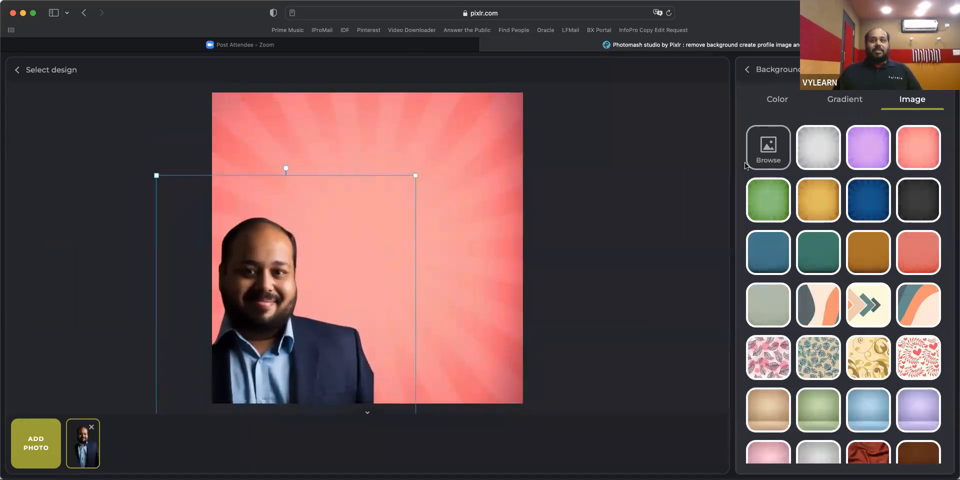
{"action": "left_click", "coordinate": [782, 69]}
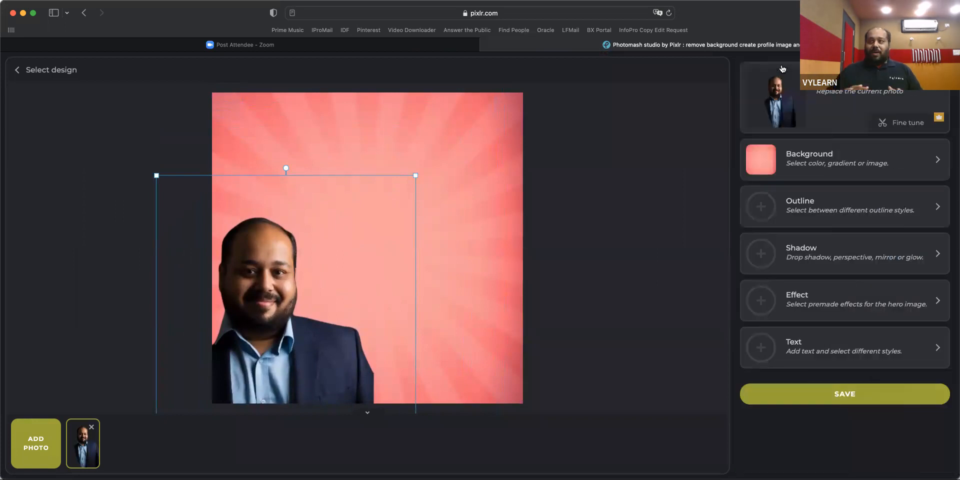
Step: Try the golden-yellow outline on the portrait and settle on the red outline
{"action": "left_click", "coordinate": [856, 212]}
{"action": "left_click", "coordinate": [767, 222]}
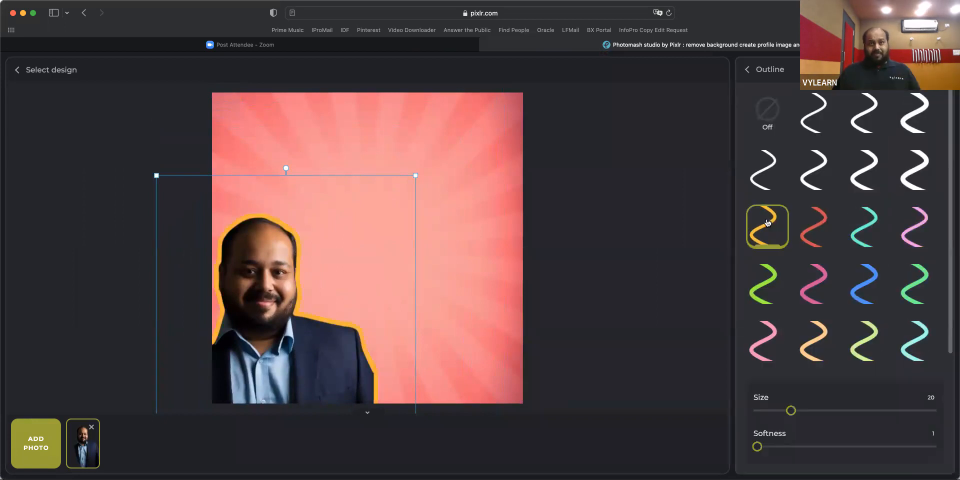
{"action": "left_click", "coordinate": [813, 223]}
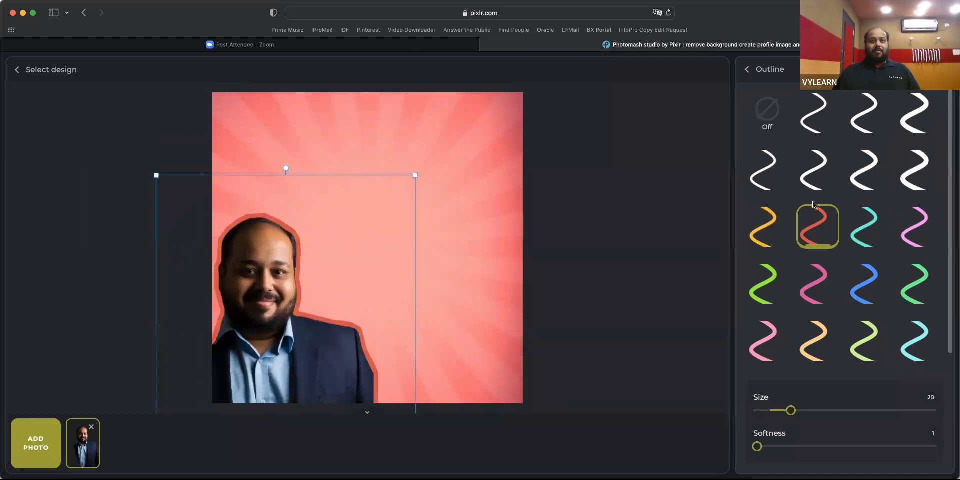
{"action": "left_click", "coordinate": [747, 69]}
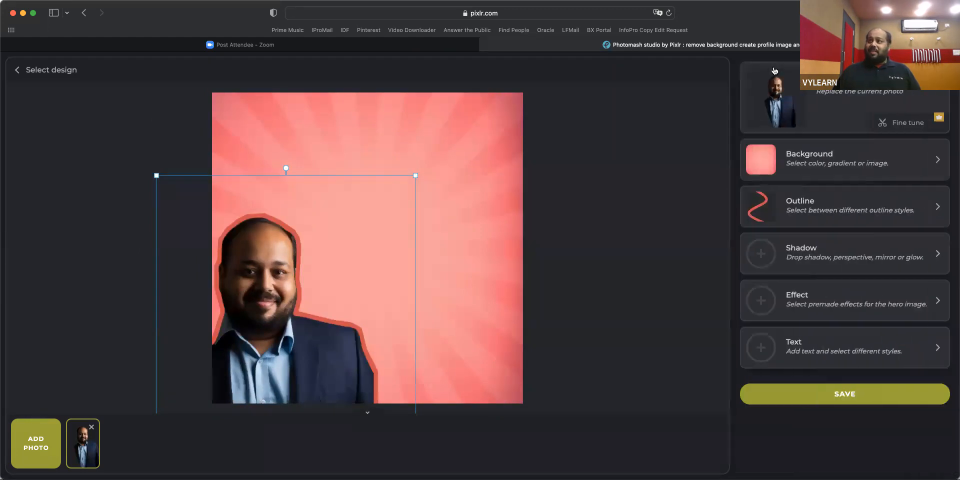
Step: Try different shadow styles on the portrait and apply the soft dark shadow around the cutout
{"action": "left_click", "coordinate": [808, 240]}
{"action": "left_click", "coordinate": [923, 153]}
{"action": "left_click", "coordinate": [875, 101]}
{"action": "left_click", "coordinate": [918, 99]}
{"action": "left_click", "coordinate": [601, 175]}
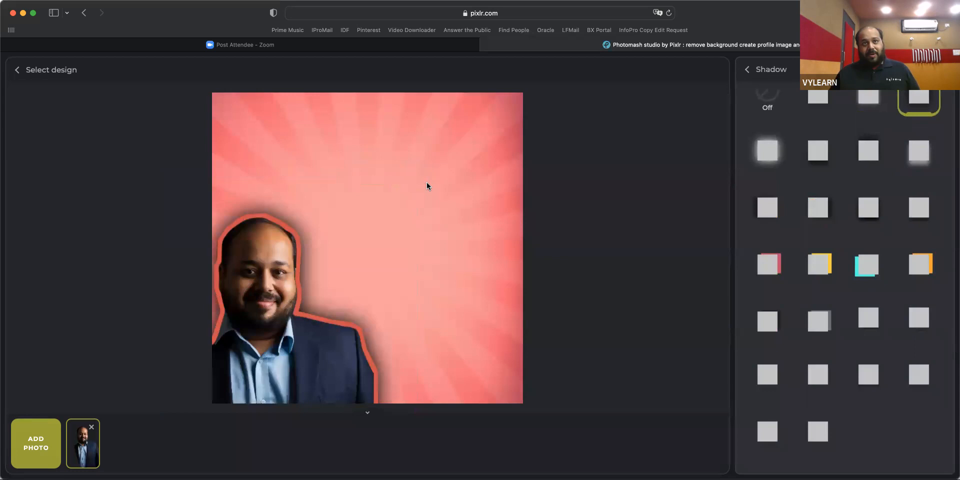
Step: Nudge the portrait slightly to the right on the sunburst canvas, deselect it and leave the shadow settings
{"action": "left_click_drag", "start_coordinate": [418, 192], "coordinate": [387, 182]}
{"action": "left_click_drag", "start_coordinate": [253, 263], "coordinate": [270, 261]}
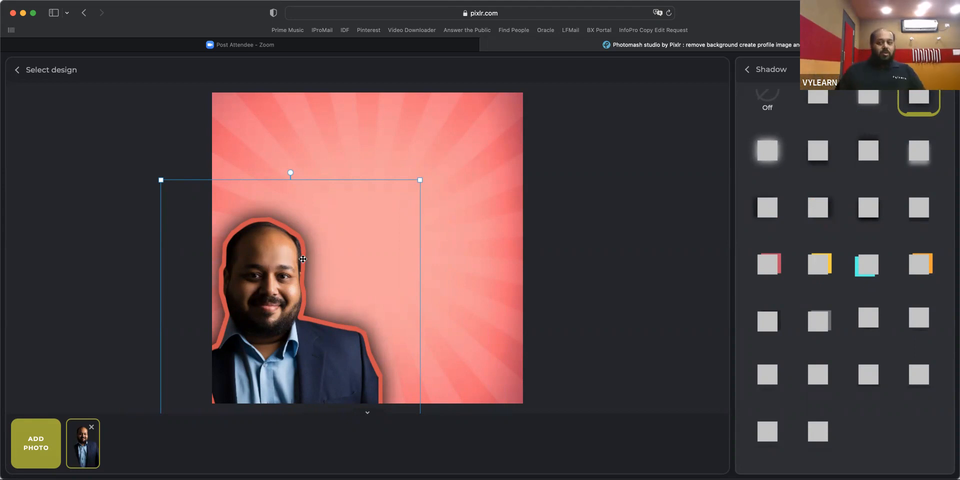
{"action": "left_click", "coordinate": [693, 290]}
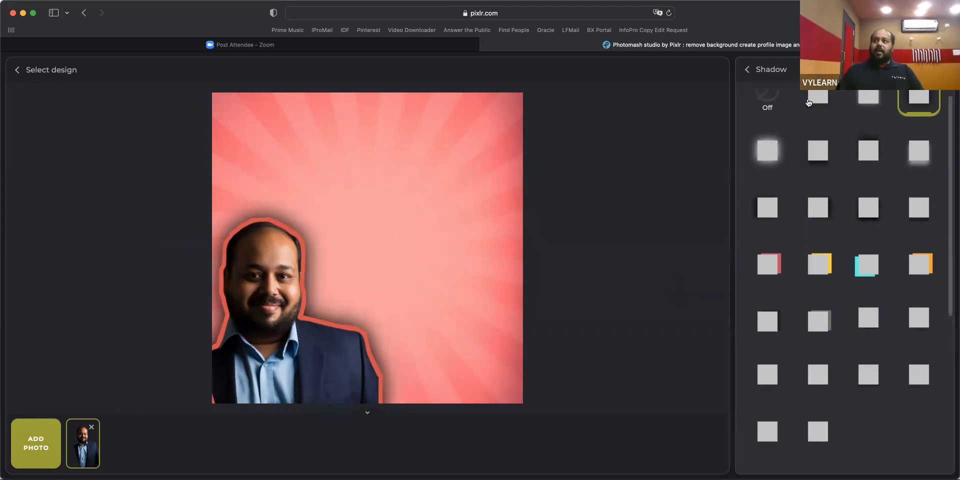
{"action": "left_click", "coordinate": [760, 66]}
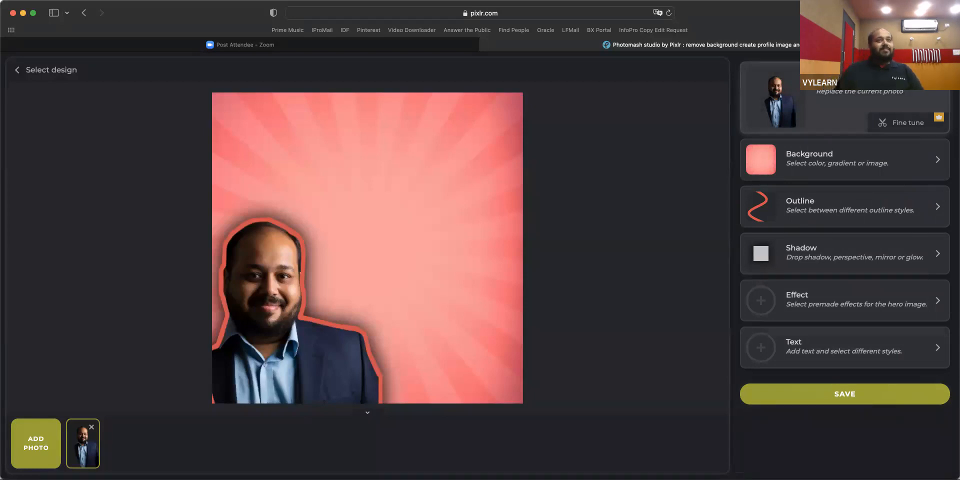
Step: Leave the square design and exit Photomash to the Pixlr suite home page
{"action": "left_click", "coordinate": [17, 69]}
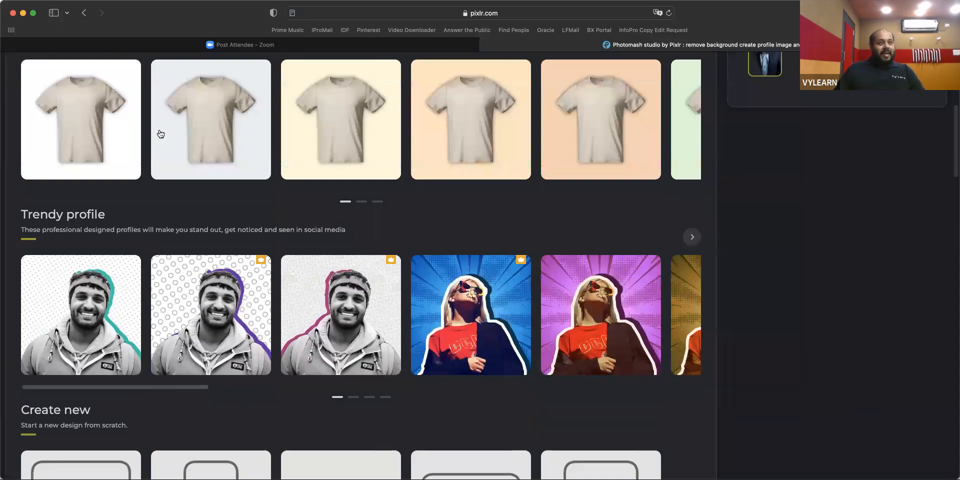
{"action": "scroll", "coordinate": [160, 133], "scroll_direction": "up", "scroll_amount": 6}
{"action": "left_click", "coordinate": [28, 70]}
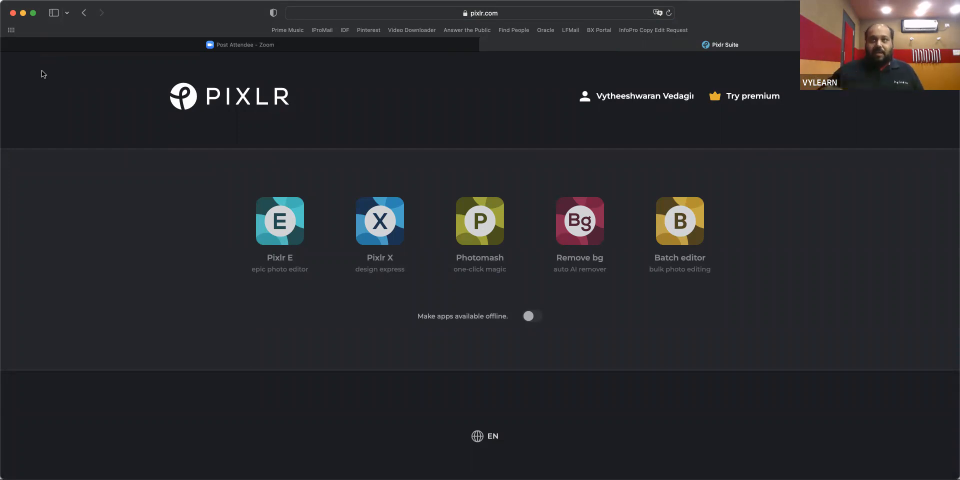
Step: Start the Remove bg tool and load the truck photo to cut out its background
{"action": "left_click", "coordinate": [574, 225]}
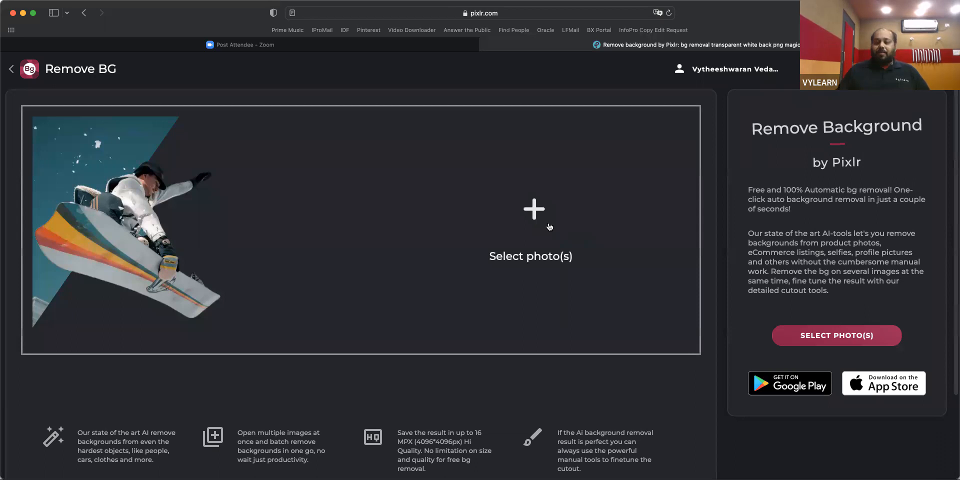
{"action": "left_click", "coordinate": [549, 227]}
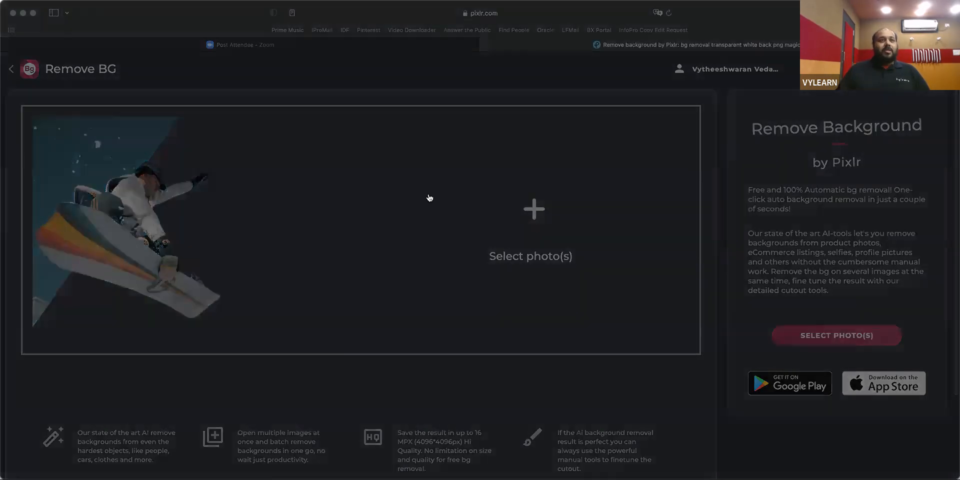
{"action": "left_click", "coordinate": [872, 449]}
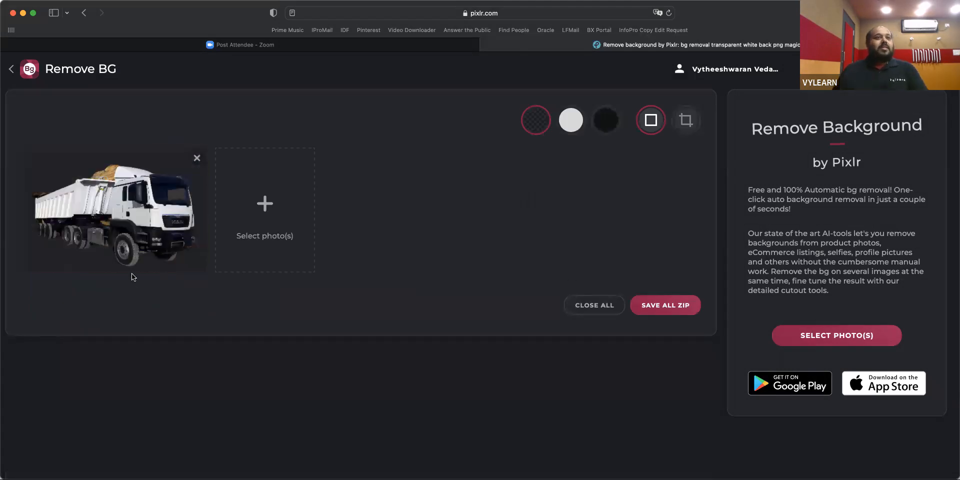
Step: Try a white background behind the truck, switch it to black, and crop the image tightly to the truck
{"action": "mouse_move", "coordinate": [82, 186]}
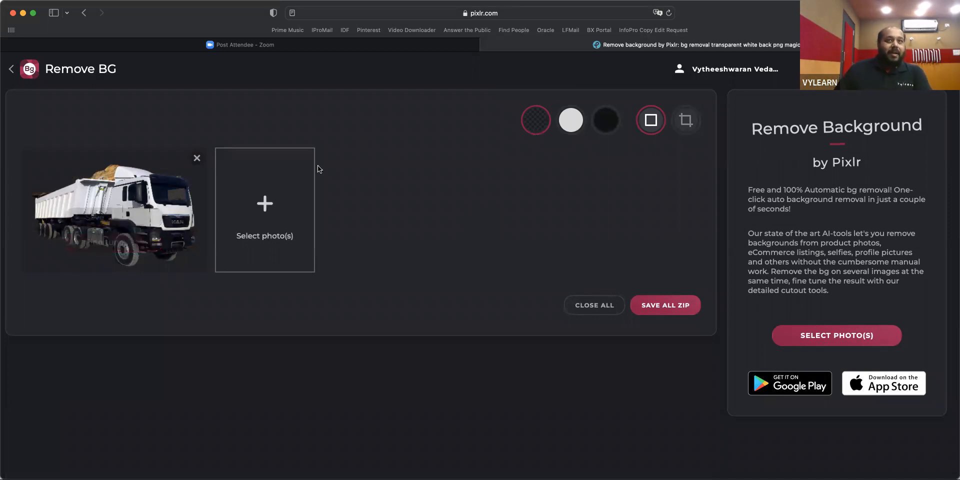
{"action": "left_click", "coordinate": [576, 119]}
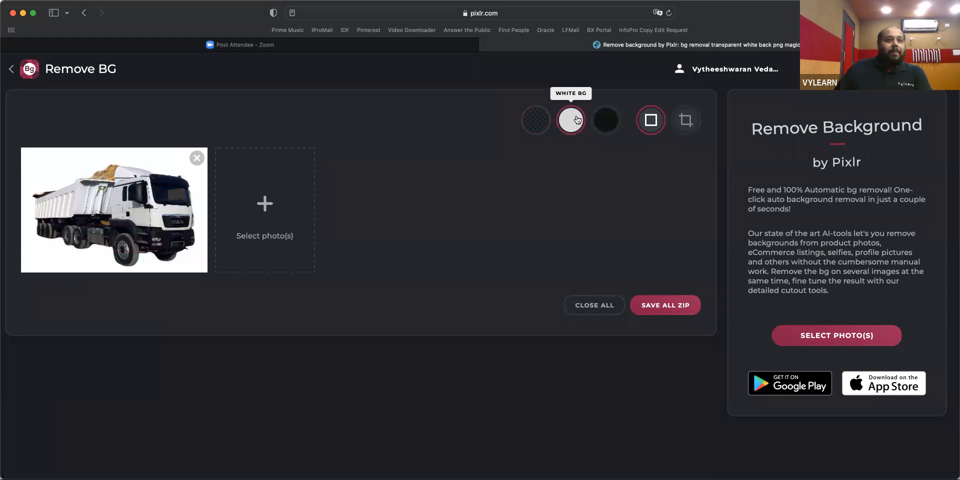
{"action": "left_click", "coordinate": [614, 119]}
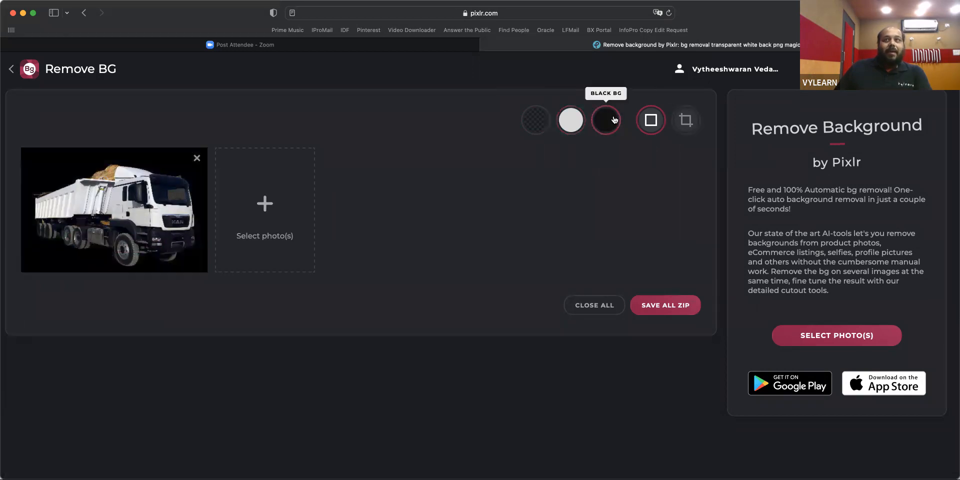
{"action": "left_click", "coordinate": [682, 123]}
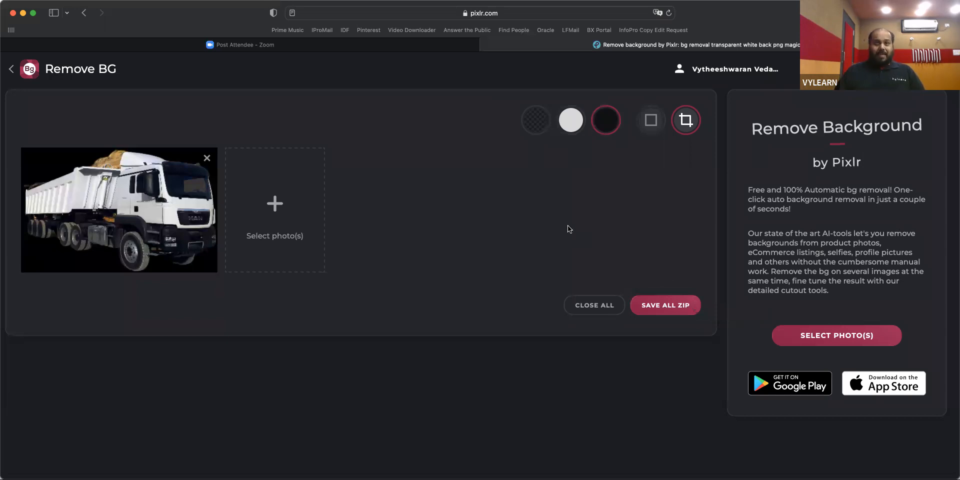
Step: Close the truck cutout, load the truck photo again, and compare it on transparent, white and black backgrounds
{"action": "left_click", "coordinate": [595, 306]}
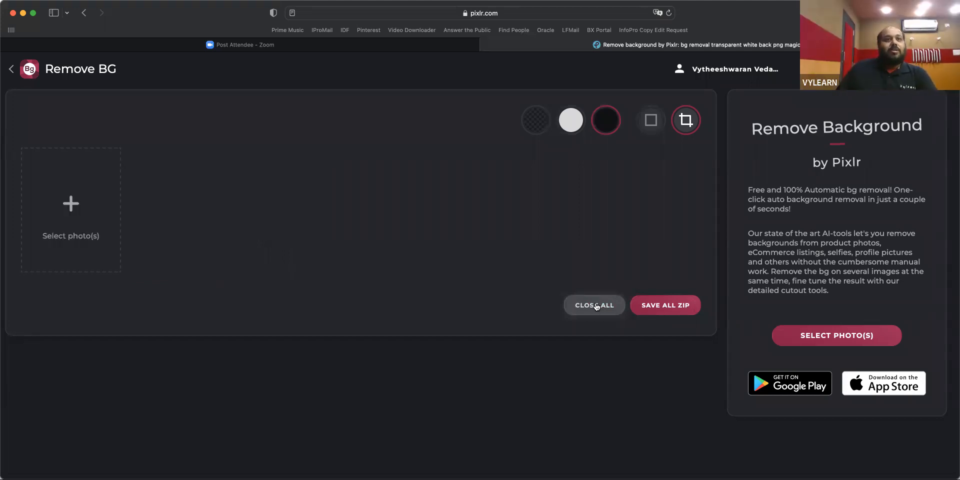
{"action": "left_click", "coordinate": [75, 207]}
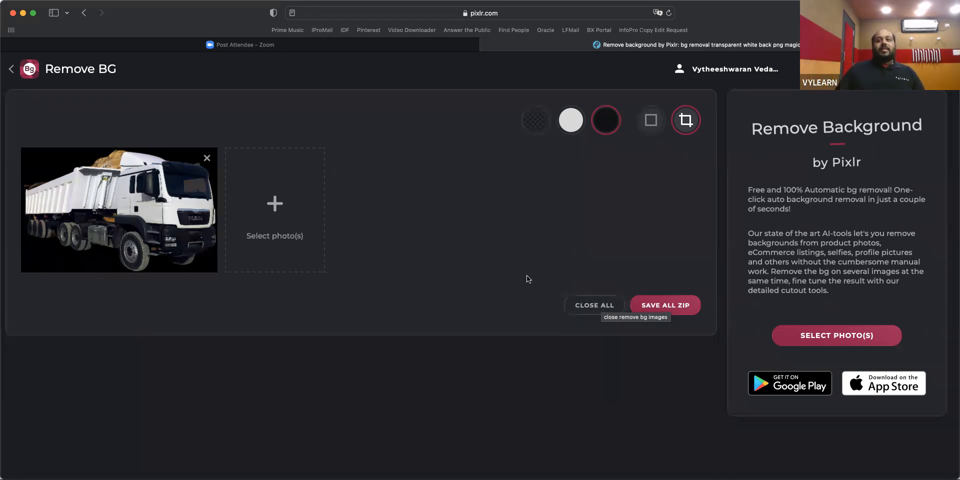
{"action": "left_click", "coordinate": [527, 123]}
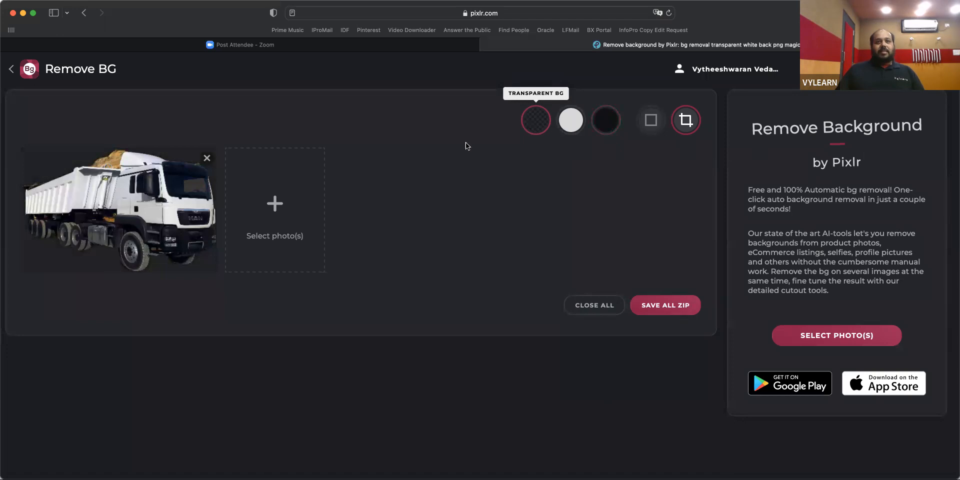
{"action": "mouse_move", "coordinate": [72, 264]}
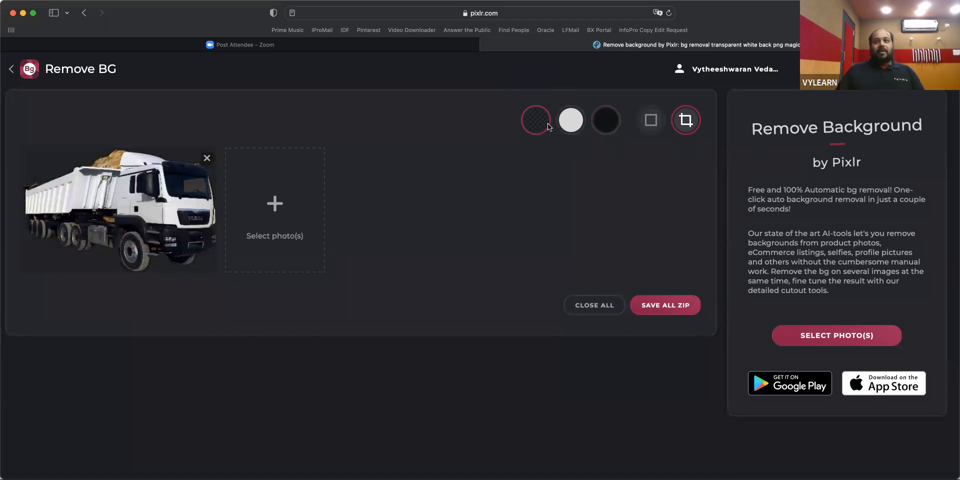
{"action": "left_click", "coordinate": [568, 121]}
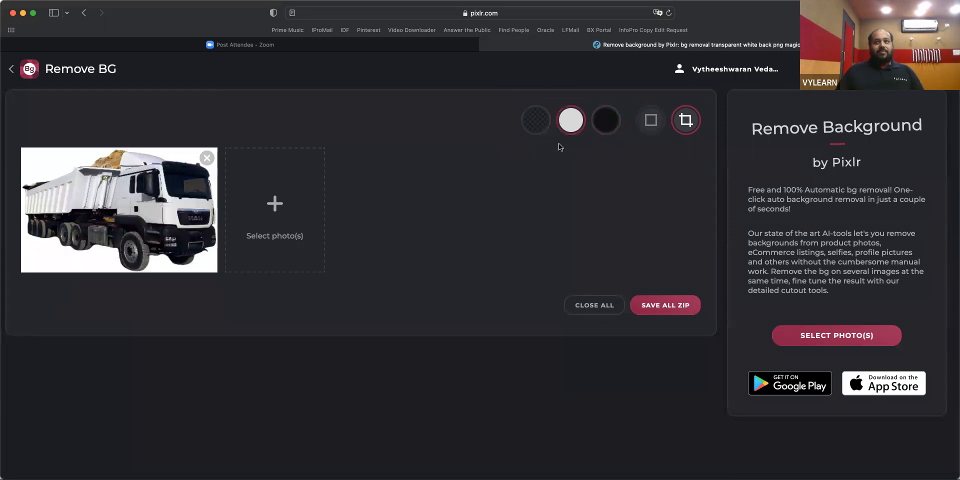
{"action": "left_click", "coordinate": [610, 126]}
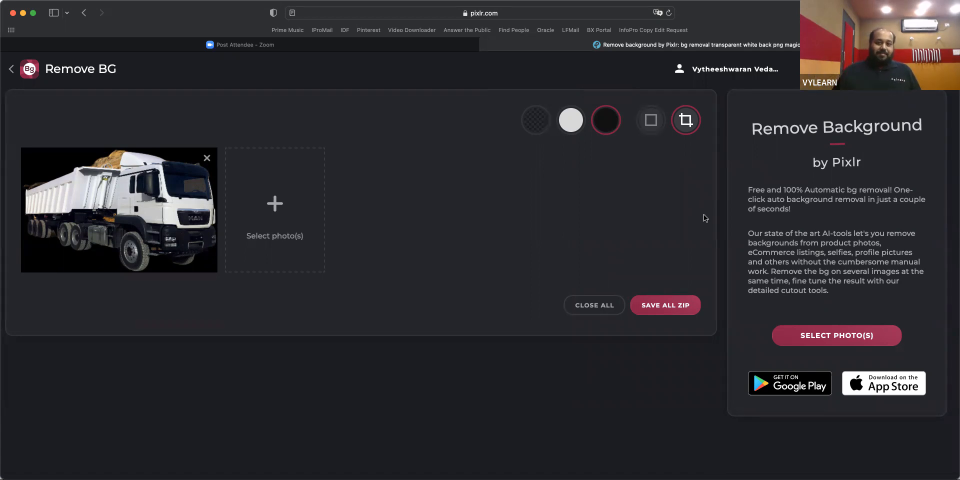
Step: Close all images in Remove BG and return to the Pixlr suite home page
{"action": "left_click", "coordinate": [594, 305]}
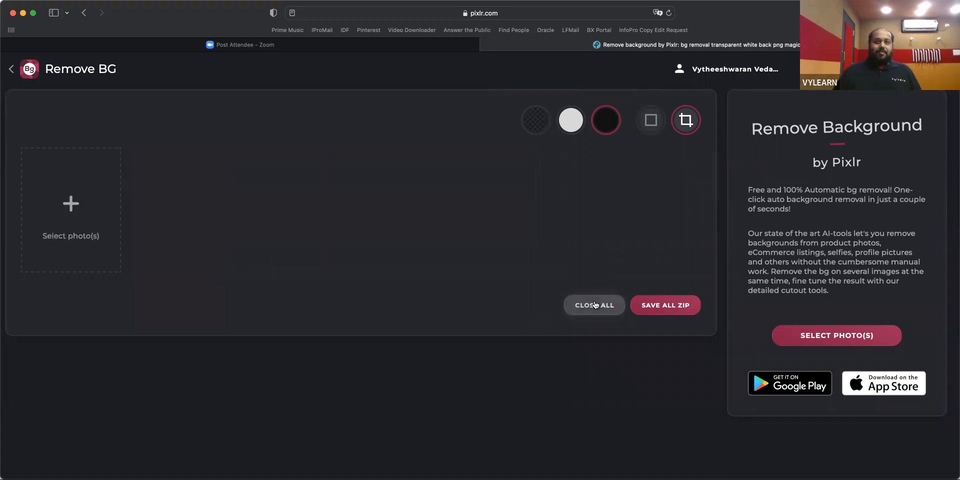
{"action": "left_click", "coordinate": [12, 70]}
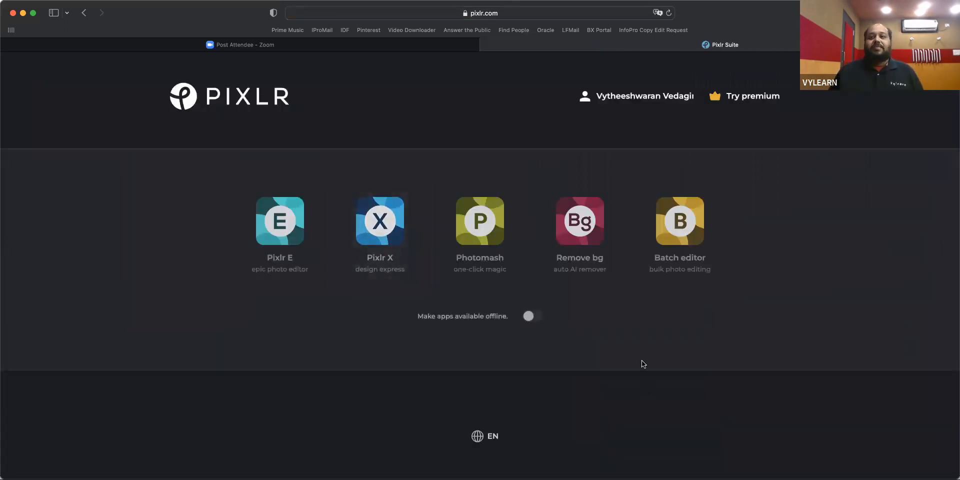
Step: Start the Batch editor and load the truck photo together with the portrait photo
{"action": "left_click", "coordinate": [683, 223]}
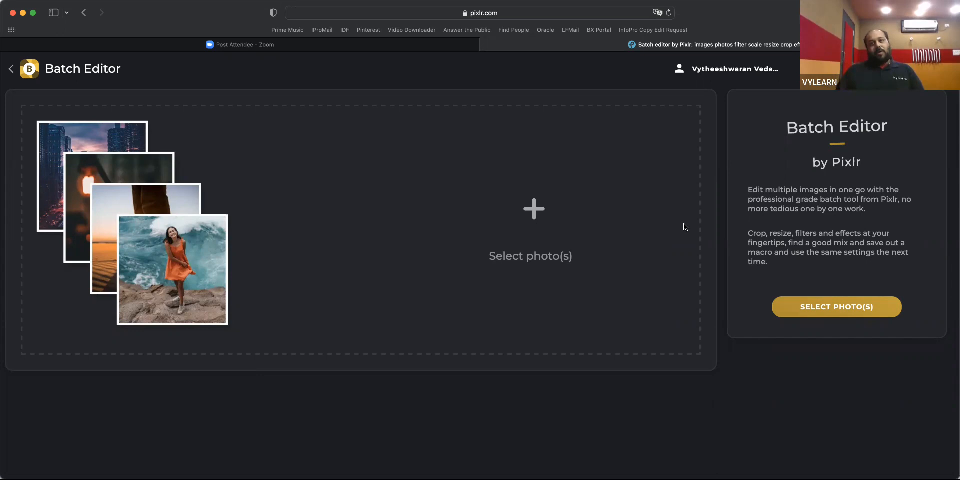
{"action": "left_click", "coordinate": [609, 223]}
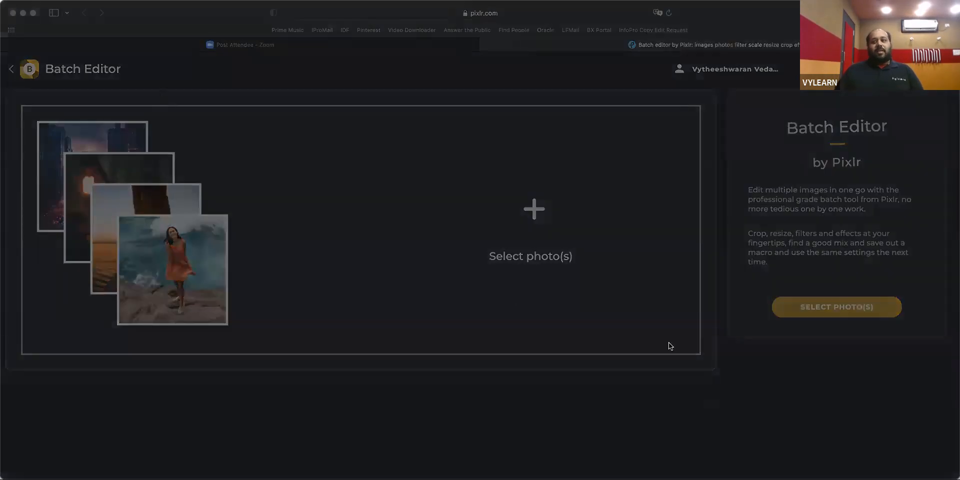
{"action": "left_click", "coordinate": [863, 433]}
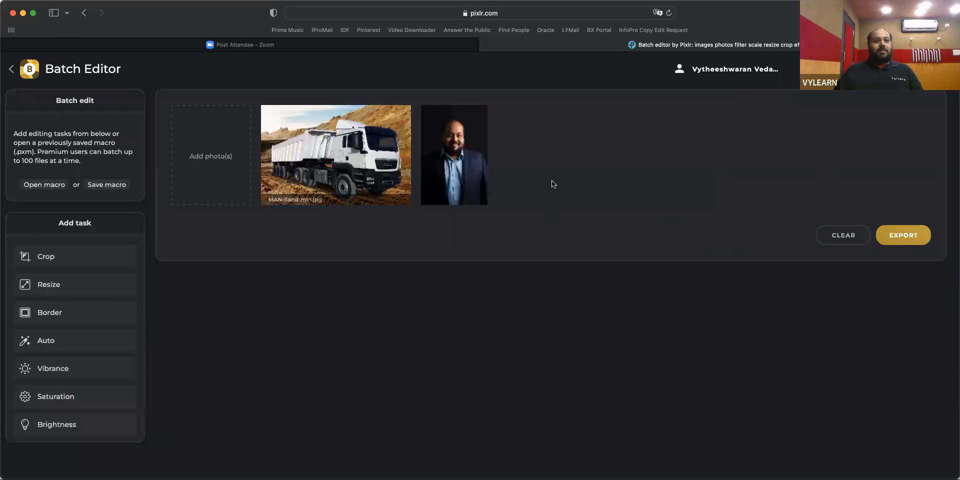
Step: Preview the 1:1 (Square) crop, check the Resize task, and set the Border task's color to #DE4B4B
{"action": "left_click", "coordinate": [62, 259]}
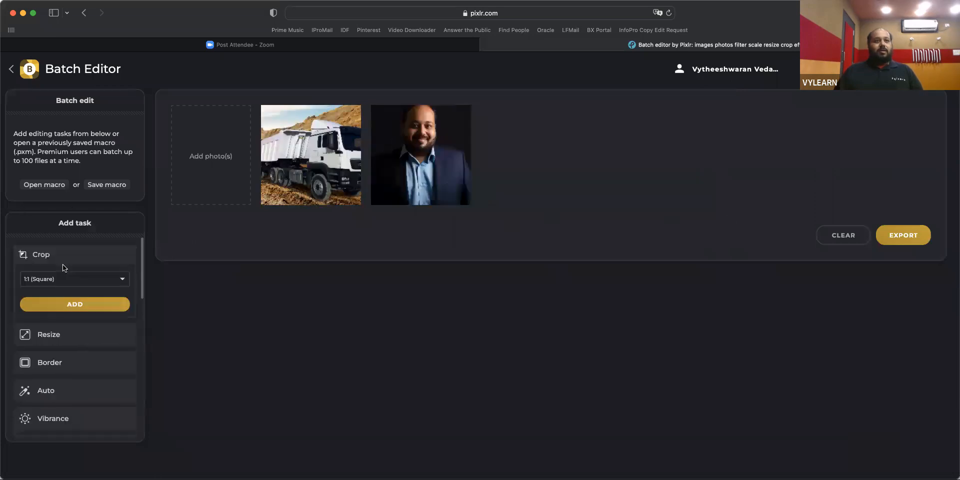
{"action": "left_click", "coordinate": [65, 334]}
{"action": "left_click", "coordinate": [65, 406]}
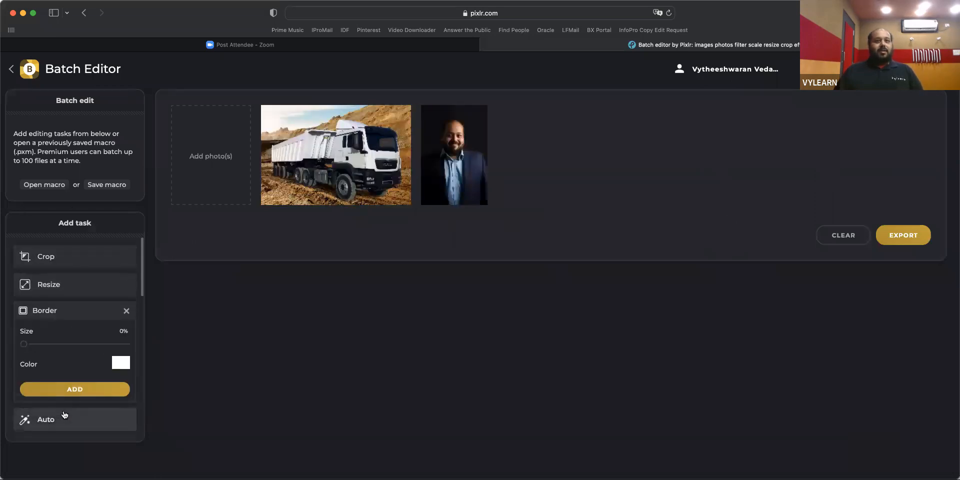
{"action": "left_click", "coordinate": [120, 361]}
{"action": "left_click", "coordinate": [452, 213]}
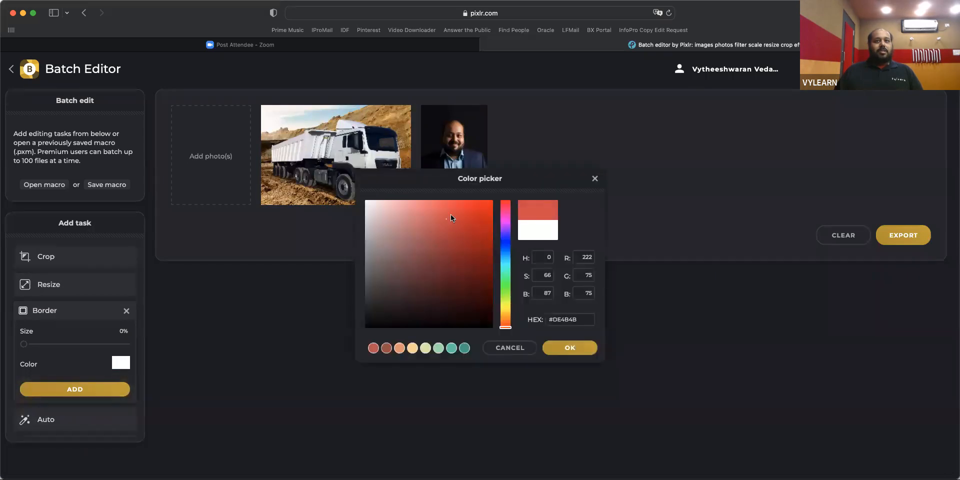
{"action": "left_click", "coordinate": [573, 350]}
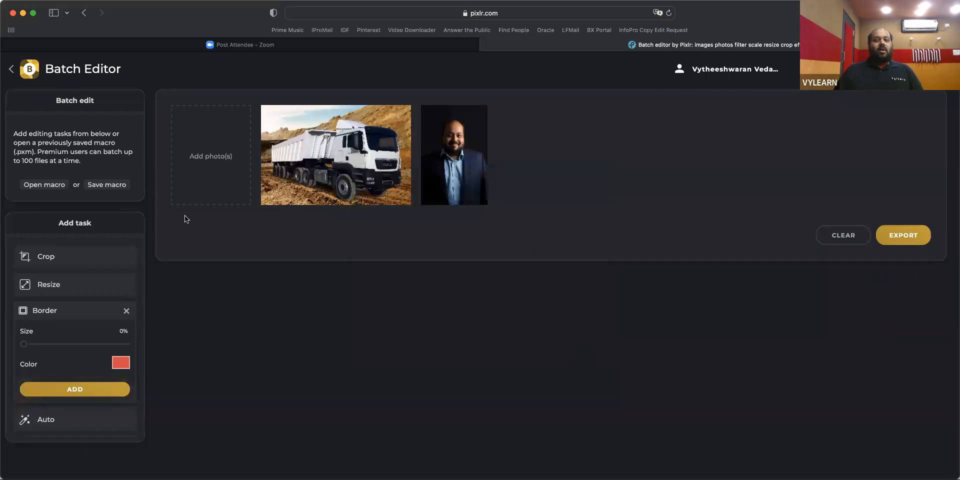
Step: Preview the Auto task's Fix, BW and Pop variants on both photos
{"action": "left_click", "coordinate": [106, 415]}
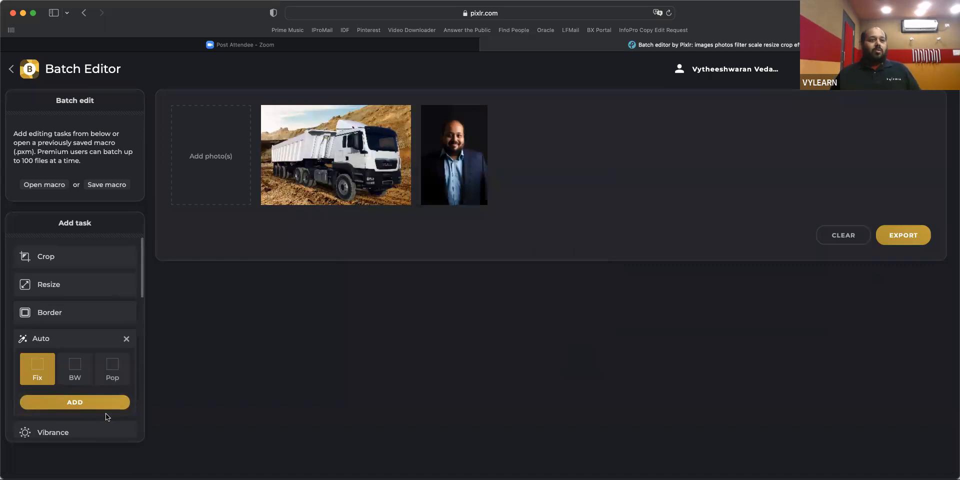
{"action": "left_click", "coordinate": [79, 353]}
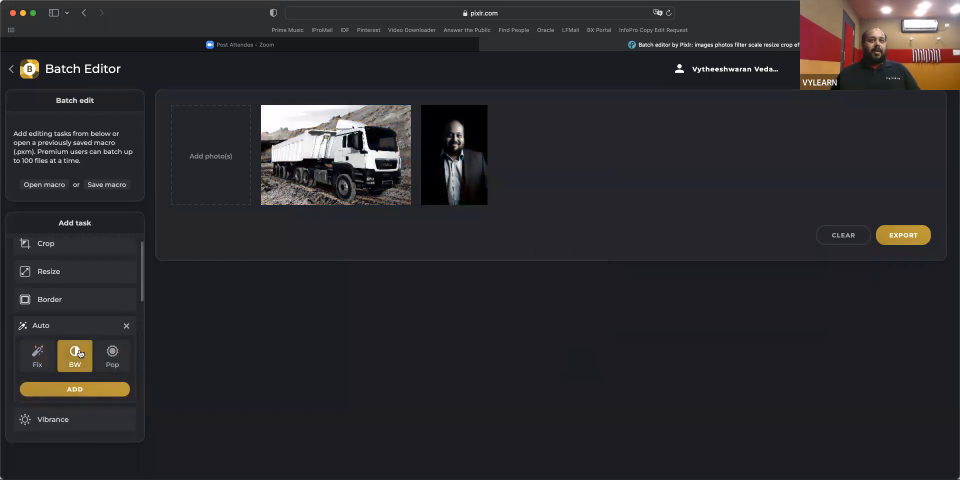
{"action": "left_click", "coordinate": [108, 352]}
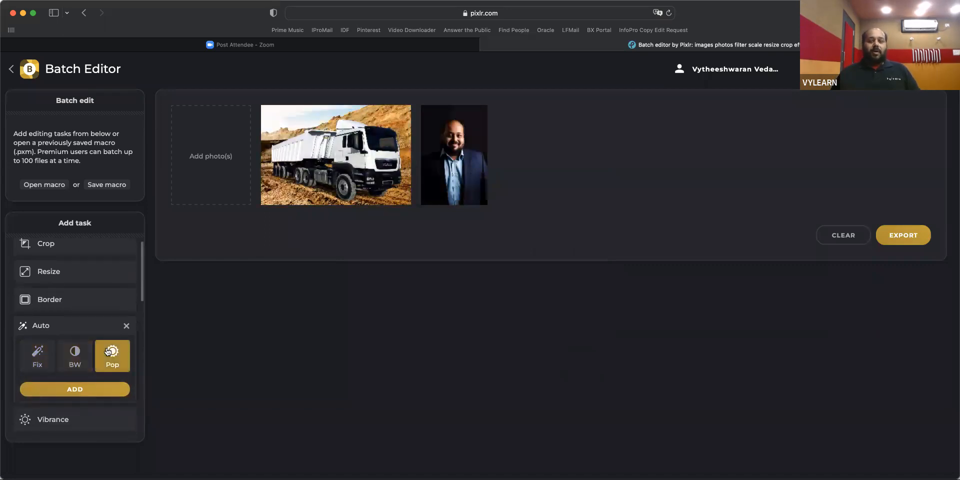
Step: Look through the remaining adjustment tasks and try Sharpen on both photos with an amount of 46
{"action": "scroll", "coordinate": [106, 347], "scroll_direction": "down", "scroll_amount": 3}
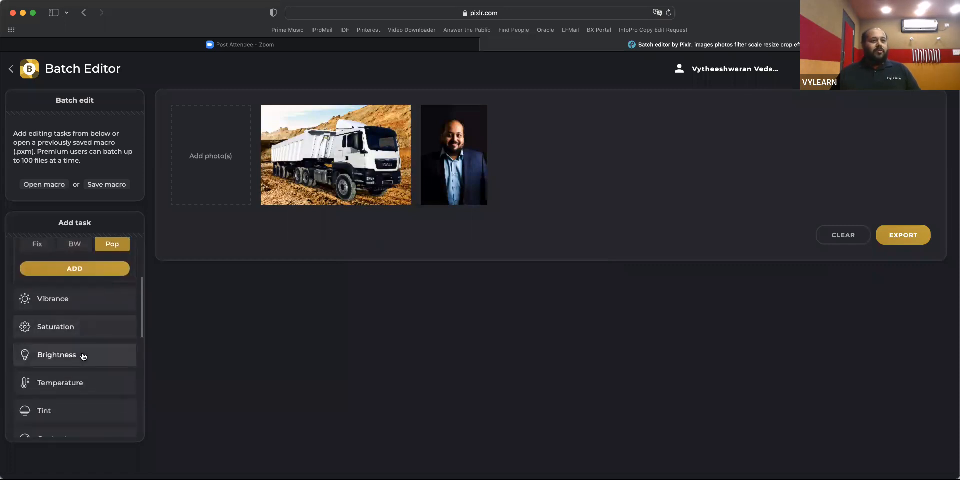
{"action": "scroll", "coordinate": [83, 360], "scroll_direction": "down", "scroll_amount": 3}
{"action": "scroll", "coordinate": [85, 370], "scroll_direction": "down", "scroll_amount": 2}
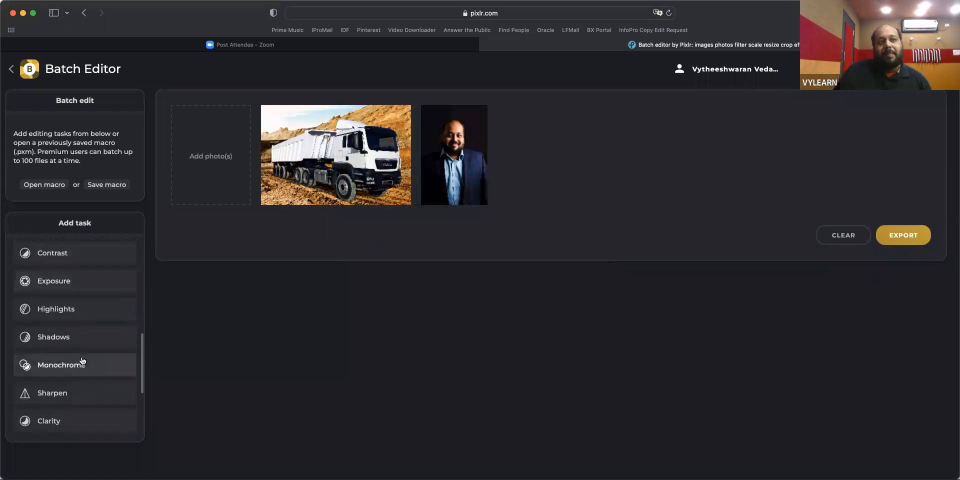
{"action": "left_click", "coordinate": [89, 391]}
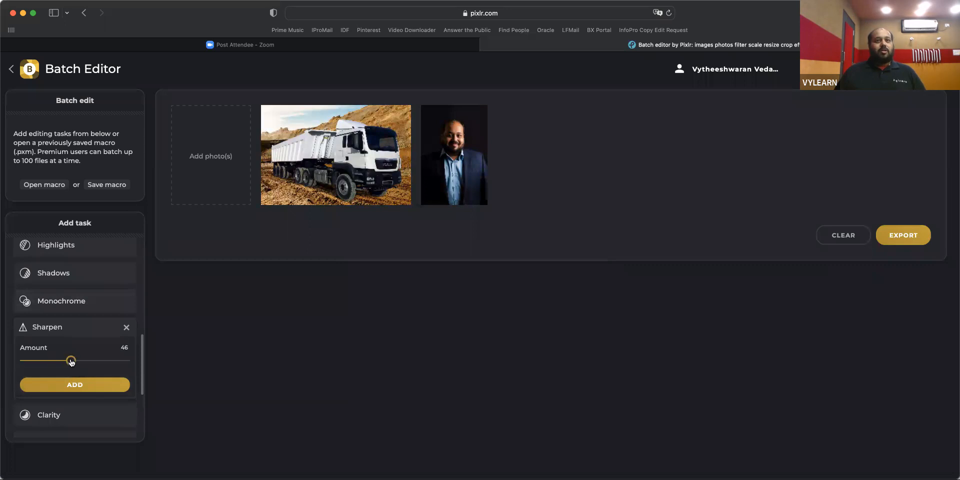
Step: Preview the Monochrome task on both photos and set its conversion mode to Blue
{"action": "left_click", "coordinate": [79, 300]}
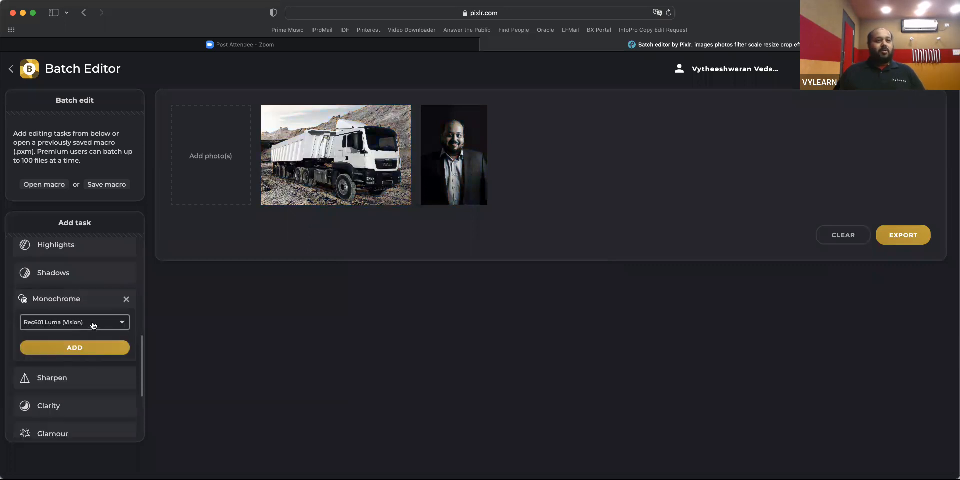
{"action": "left_click", "coordinate": [93, 325]}
{"action": "left_click", "coordinate": [78, 387]}
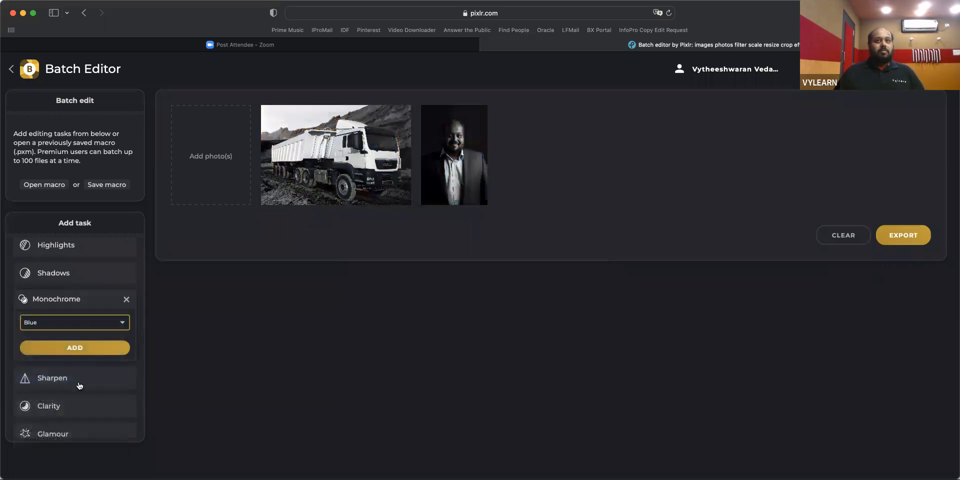
Step: Check the Monochrome conversion modes and discard the Monochrome task without adding it
{"action": "left_click", "coordinate": [98, 326]}
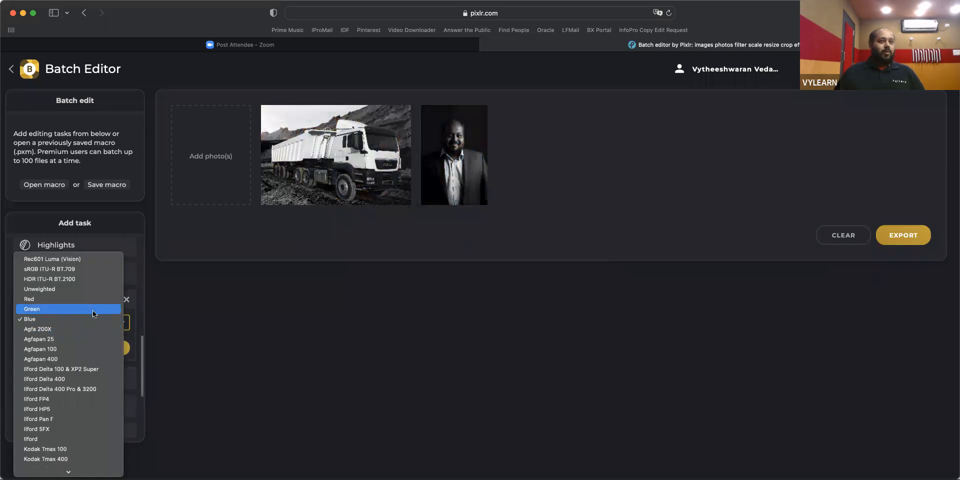
{"action": "left_click", "coordinate": [128, 300]}
{"action": "left_click", "coordinate": [127, 300]}
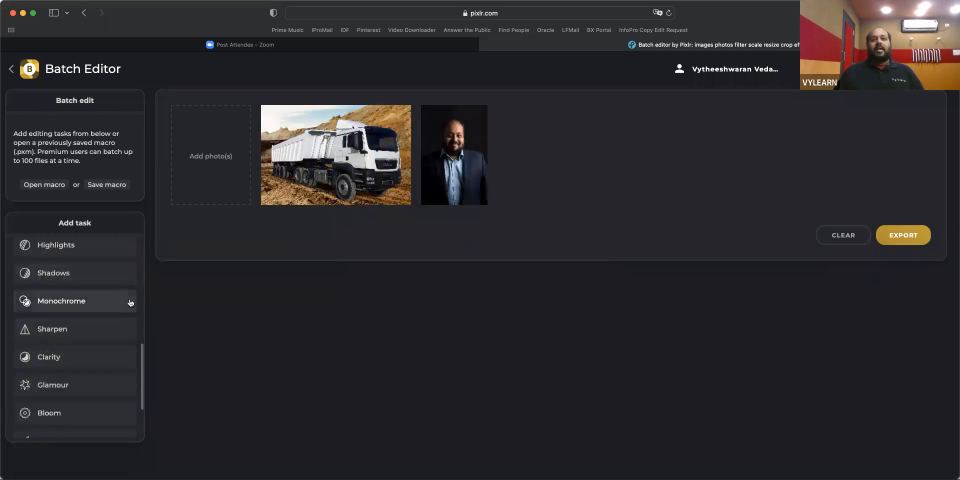
Step: Look through the remaining effect tasks and try adjusting the Blur task's amount on both photos
{"action": "scroll", "coordinate": [90, 359], "scroll_direction": "down", "scroll_amount": 3}
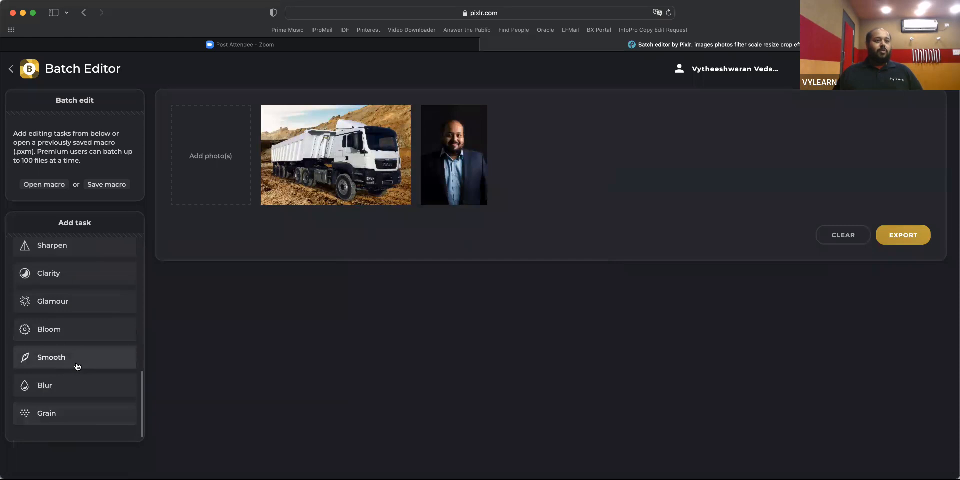
{"action": "left_click", "coordinate": [74, 388]}
{"action": "mouse_move", "coordinate": [24, 359]}
{"action": "left_mouse_down"}
{"action": "mouse_move", "coordinate": [79, 360]}
{"action": "mouse_move", "coordinate": [7, 361]}
{"action": "left_mouse_up"}
{"action": "scroll", "coordinate": [42, 359], "scroll_direction": "up", "scroll_amount": 2}
{"action": "scroll", "coordinate": [43, 359], "scroll_direction": "up", "scroll_amount": 3}
Step: Review the file type and quality options for exporting the batch, and cancel the export
{"action": "left_click", "coordinate": [902, 235]}
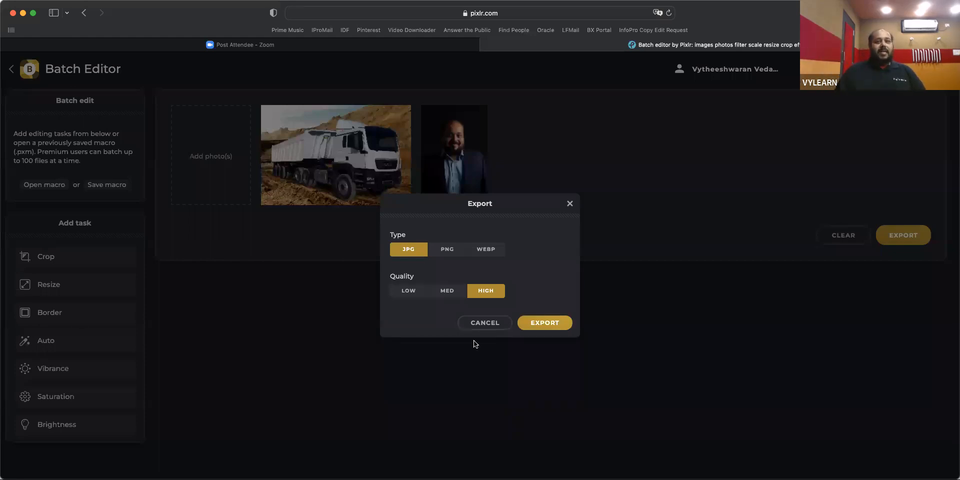
{"action": "left_click", "coordinate": [484, 322]}
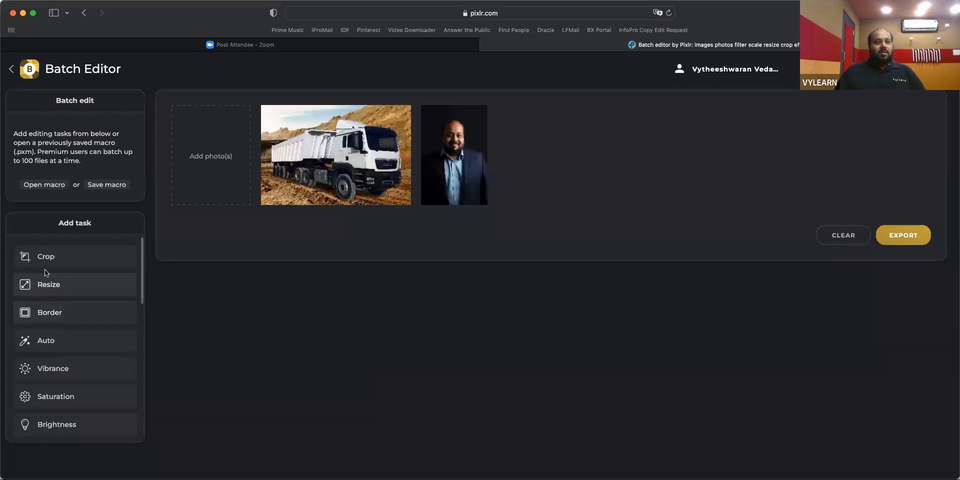
{"action": "scroll", "coordinate": [45, 274], "scroll_direction": "down", "scroll_amount": 1}
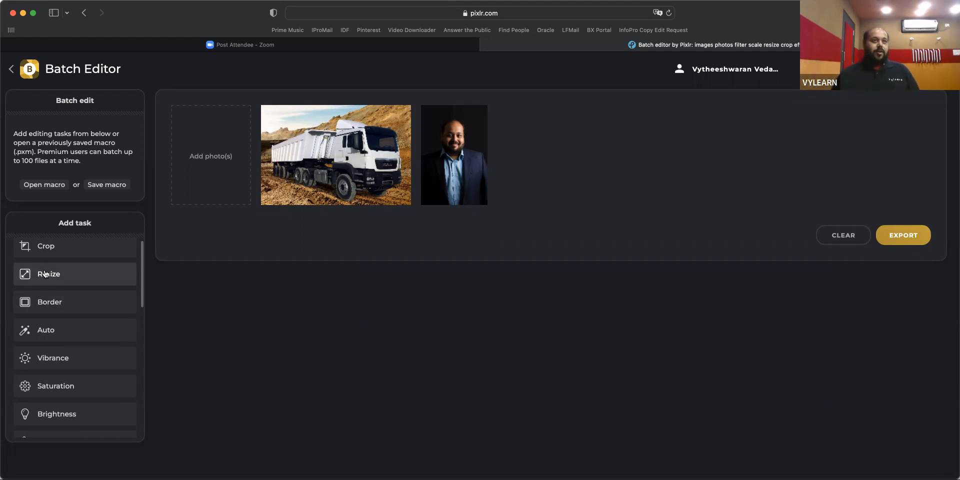
Step: Leave the Batch Editor for the Pixlr home page and look through its Photomash Studio, Animations and Remove background sections
{"action": "left_click", "coordinate": [11, 69]}
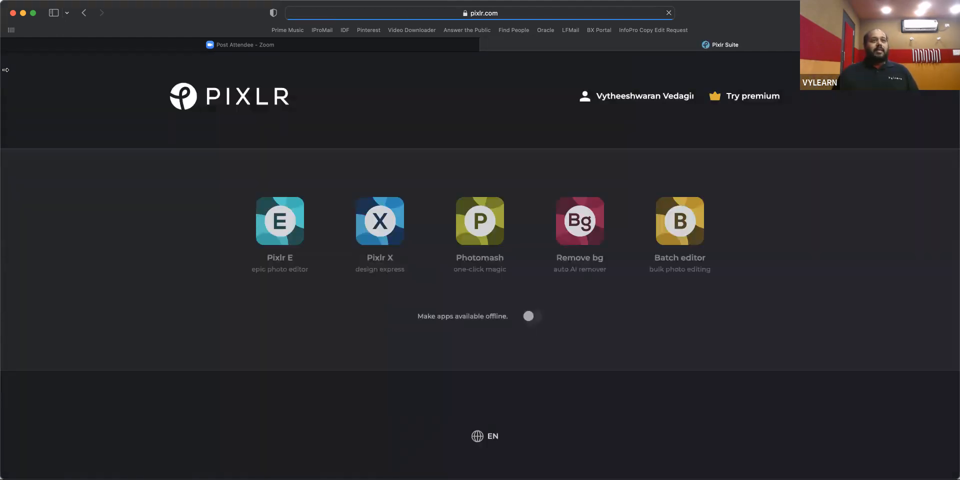
{"action": "left_click", "coordinate": [210, 95]}
{"action": "scroll", "coordinate": [547, 360], "scroll_direction": "down", "scroll_amount": 9}
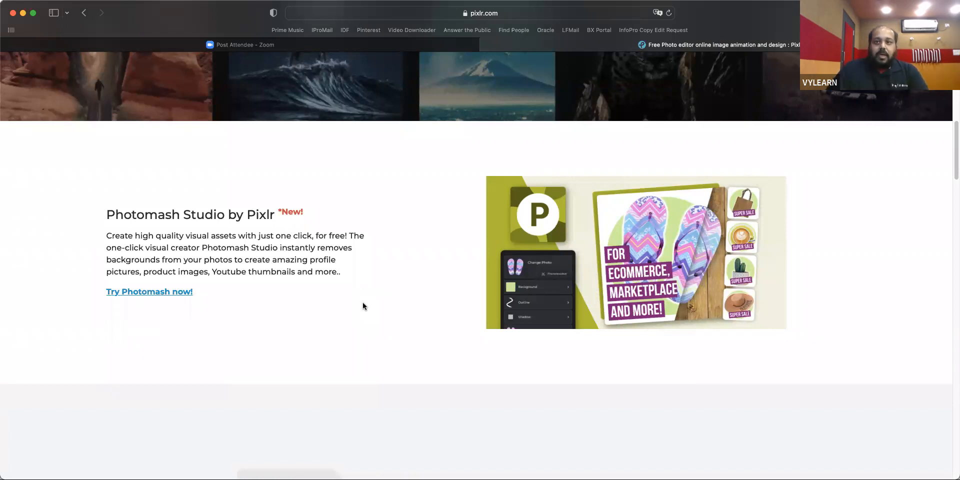
{"action": "scroll", "coordinate": [362, 305], "scroll_direction": "down", "scroll_amount": 10}
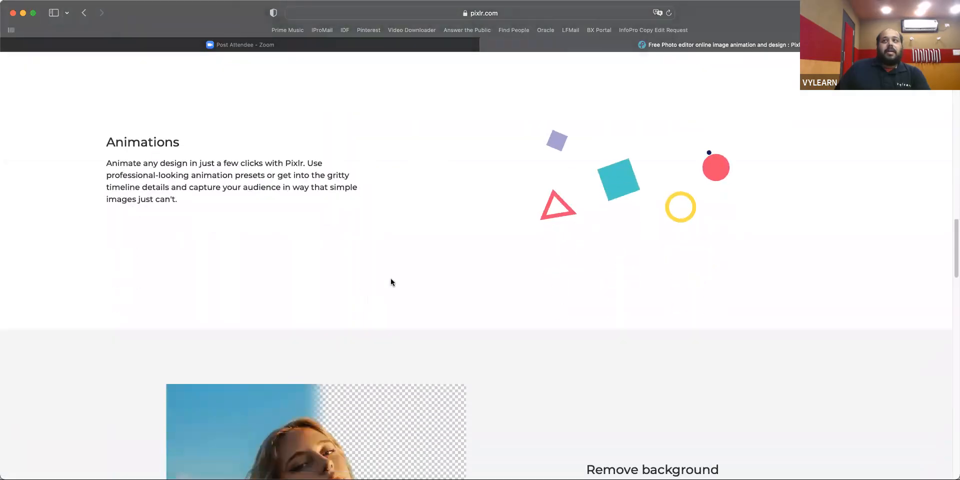
{"action": "scroll", "coordinate": [391, 278], "scroll_direction": "up", "scroll_amount": 15}
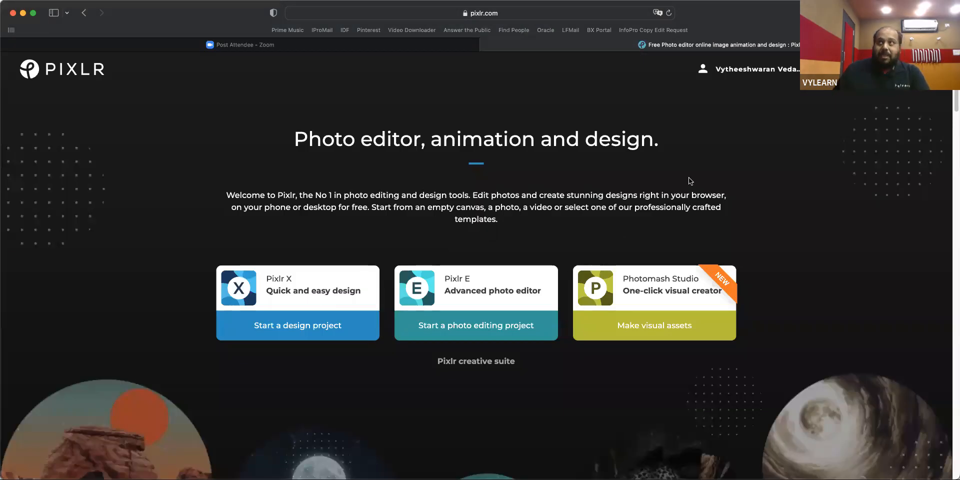
Step: Open the Pixlr pricing page and compare the Premium plan's price under monthly and yearly billing
{"action": "left_click", "coordinate": [870, 69]}
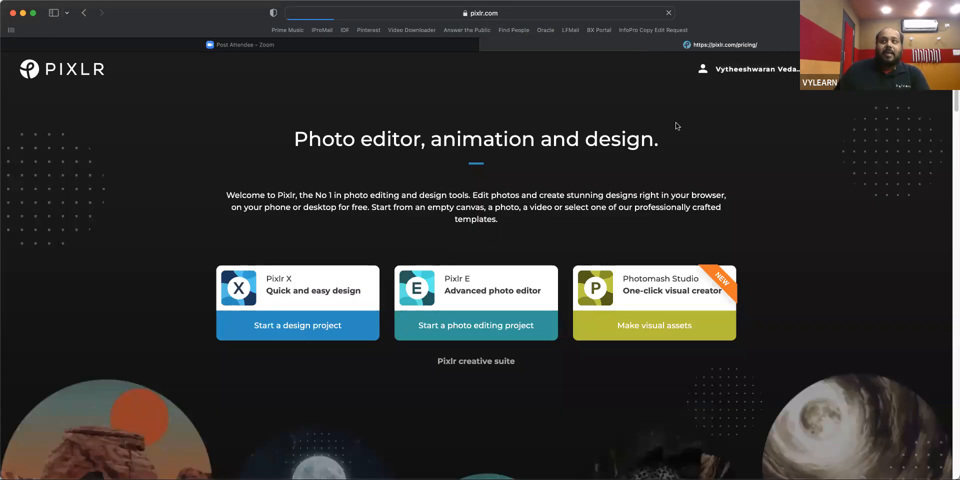
{"action": "scroll", "coordinate": [283, 273], "scroll_direction": "down", "scroll_amount": 1}
{"action": "scroll", "coordinate": [283, 271], "scroll_direction": "down", "scroll_amount": 4}
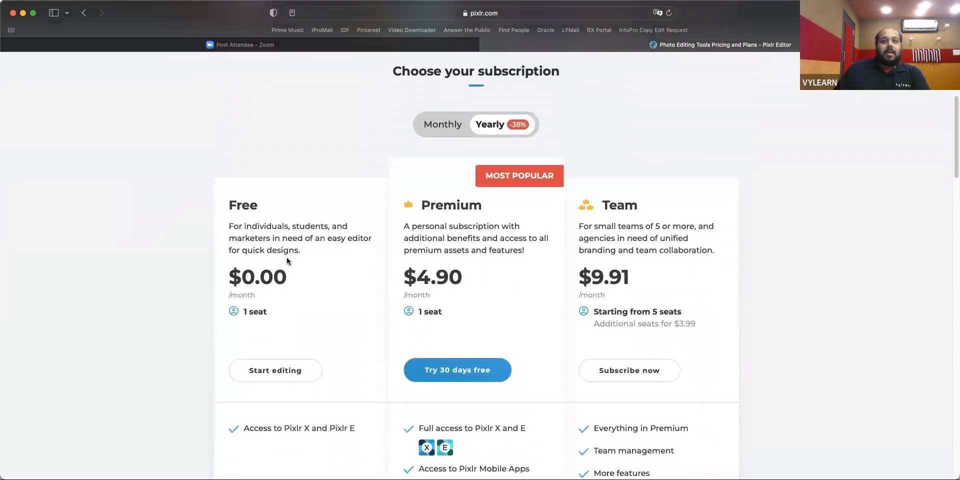
{"action": "left_click", "coordinate": [452, 126]}
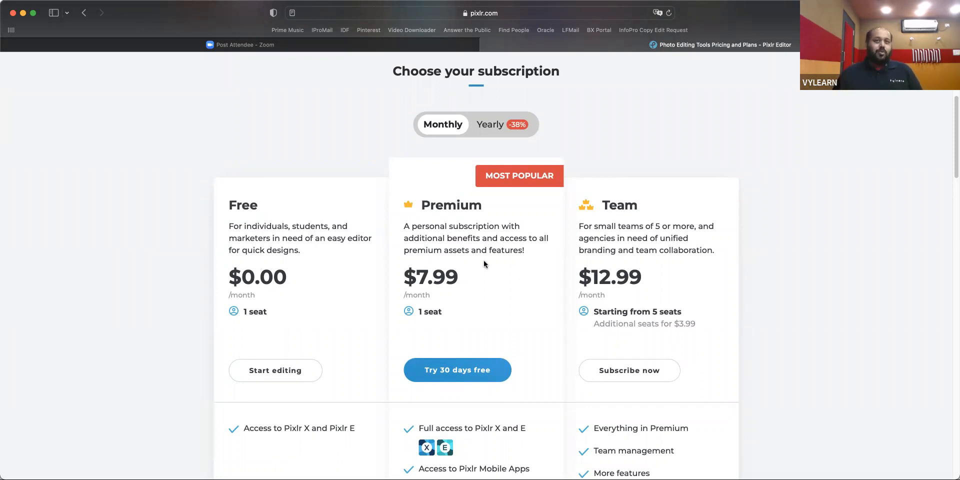
{"action": "left_click_drag", "start_coordinate": [459, 278], "coordinate": [399, 279]}
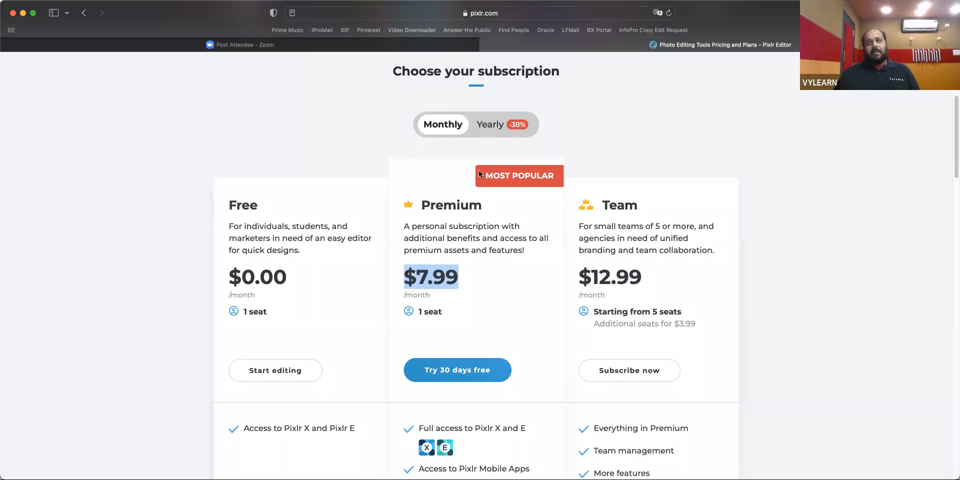
{"action": "left_click", "coordinate": [506, 120]}
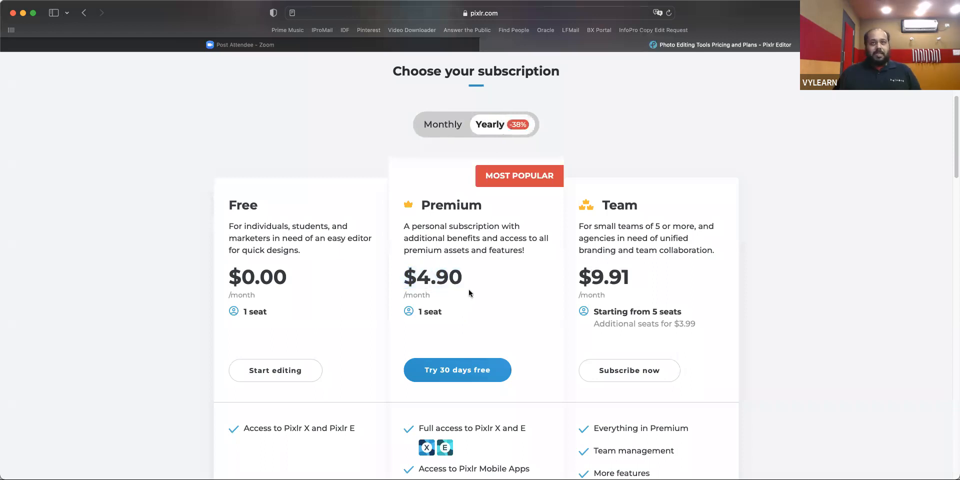
{"action": "left_click_drag", "start_coordinate": [482, 271], "coordinate": [408, 283]}
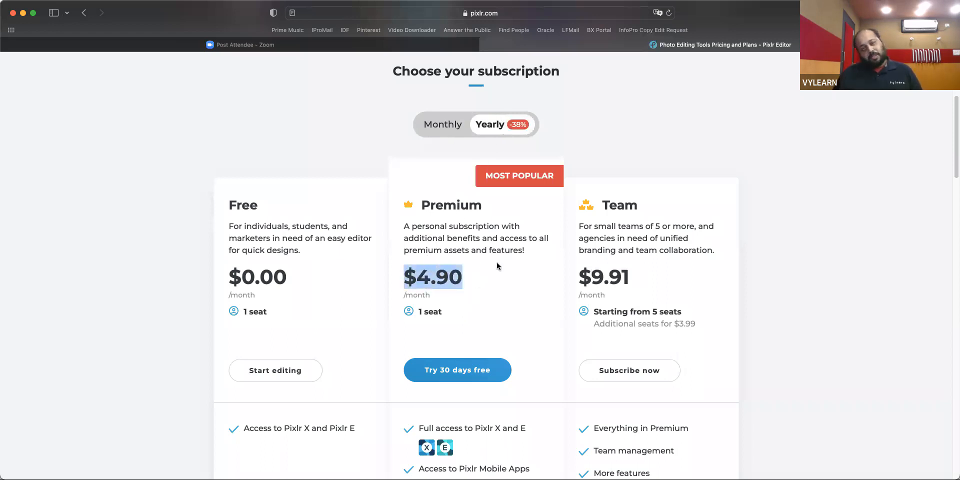
Step: Examine the Premium plan's benefits, the Premium features, the PIXLR for Education offer and the free trial section on the pricing page
{"action": "scroll", "coordinate": [497, 265], "scroll_direction": "down", "scroll_amount": 10}
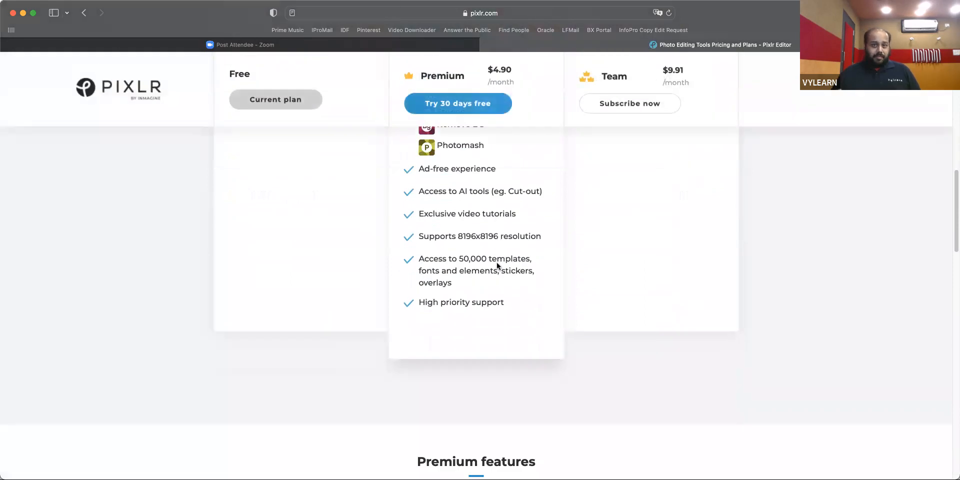
{"action": "scroll", "coordinate": [497, 262], "scroll_direction": "down", "scroll_amount": 6}
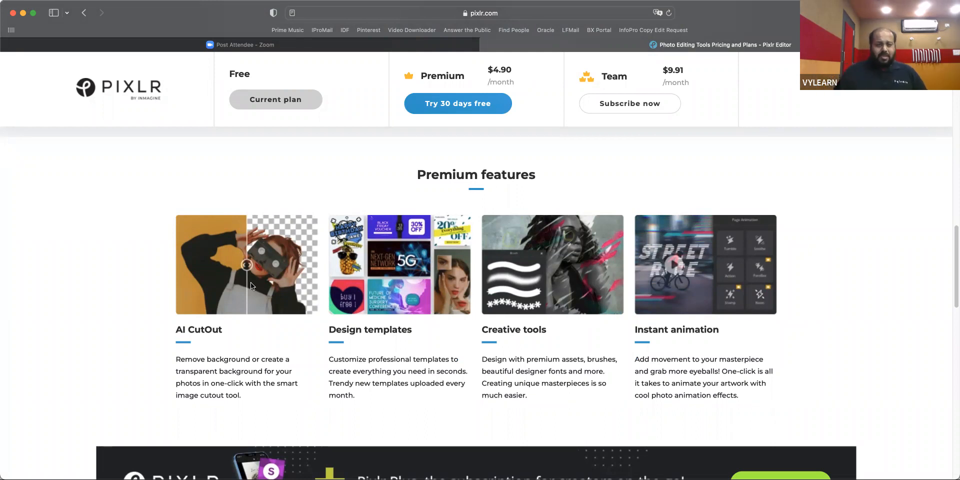
{"action": "scroll", "coordinate": [250, 282], "scroll_direction": "down", "scroll_amount": 5}
{"action": "scroll", "coordinate": [251, 282], "scroll_direction": "down", "scroll_amount": 5}
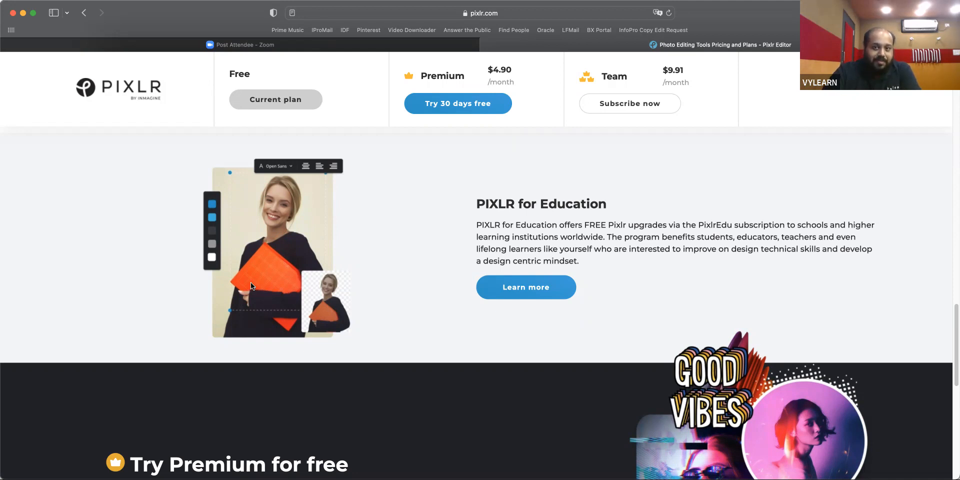
{"action": "scroll", "coordinate": [299, 228], "scroll_direction": "down", "scroll_amount": 10}
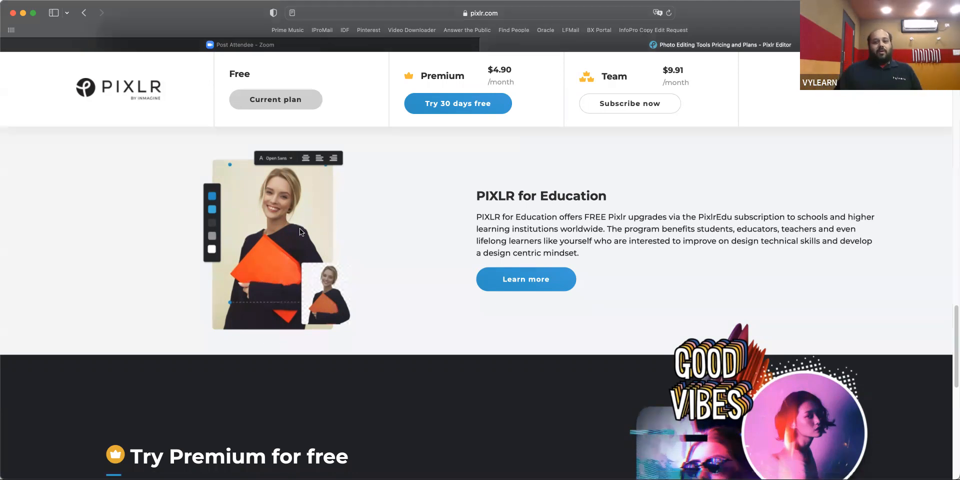
{"action": "scroll", "coordinate": [299, 229], "scroll_direction": "up", "scroll_amount": 15}
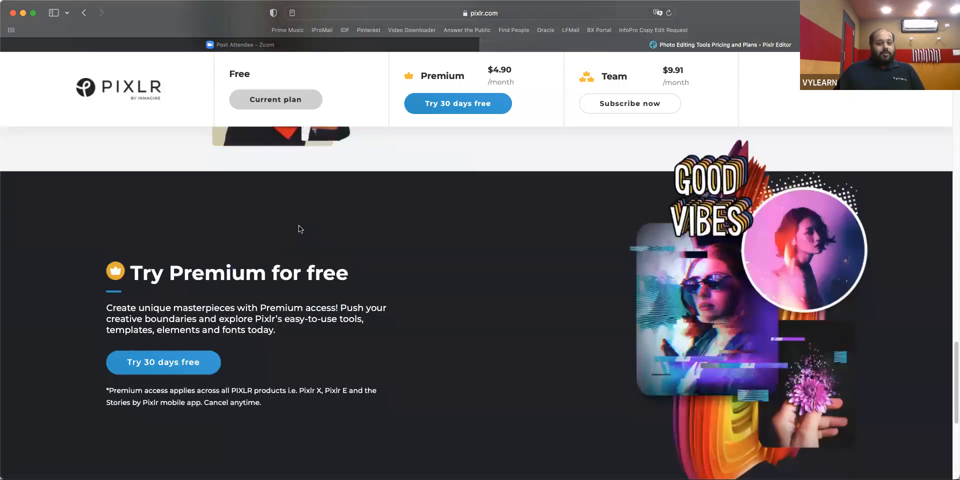
{"action": "scroll", "coordinate": [299, 229], "scroll_direction": "up", "scroll_amount": 3}
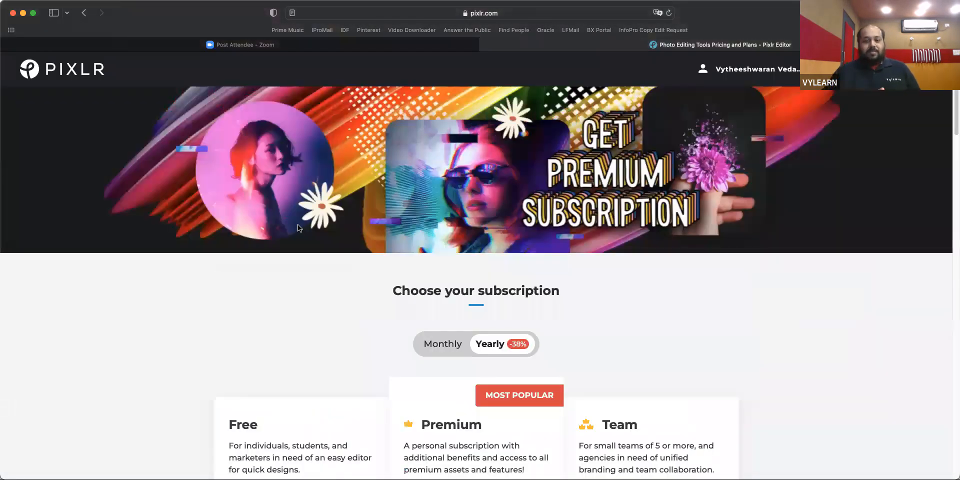